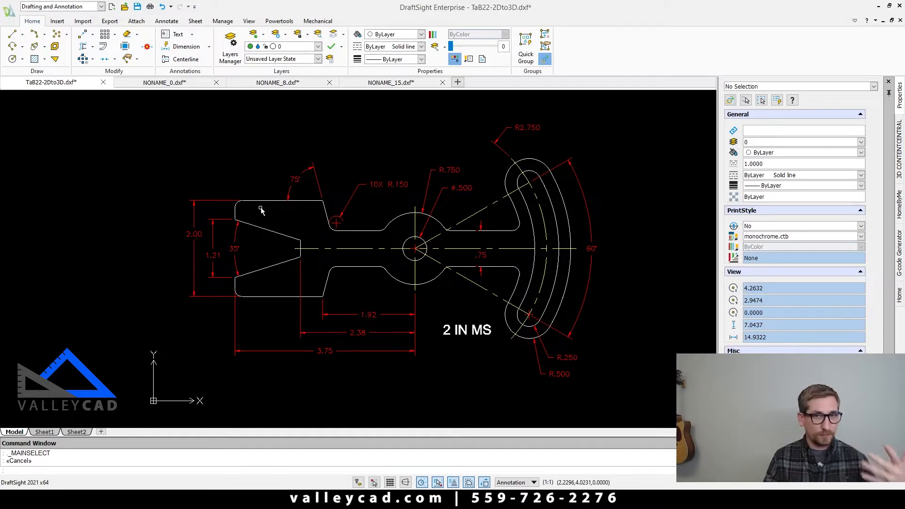
# - Select the entire dimensioned 2D drawing in the TaB22-2Dto3D.dxf model space and copy it to the clipboard
pyautogui.scroll(-2, 394, 273)
pyautogui.scroll(1, 408, 288)
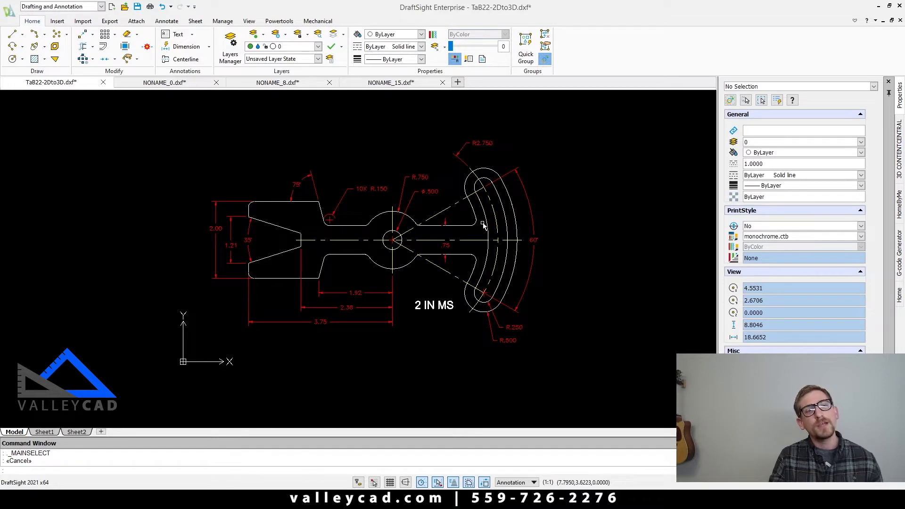
pyautogui.click(180, 112)
pyautogui.click(620, 349)
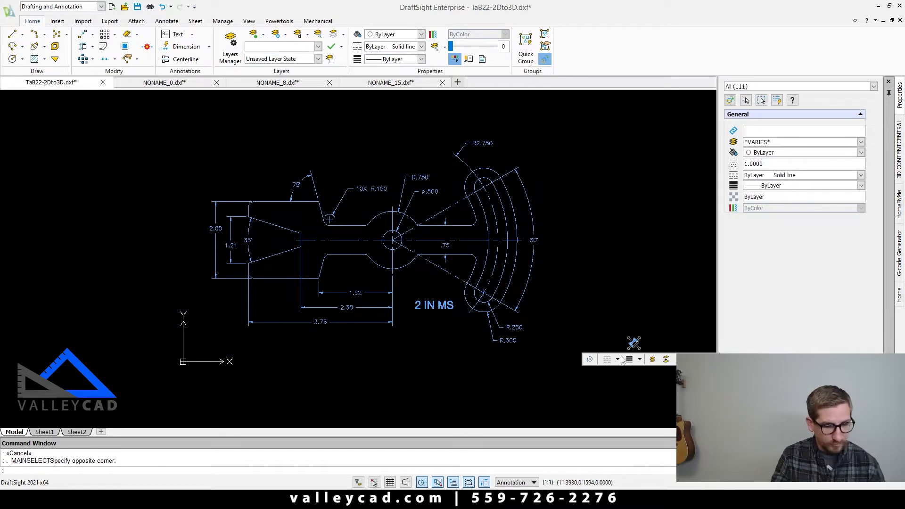
pyautogui.hotkey('ctrl', 'c')
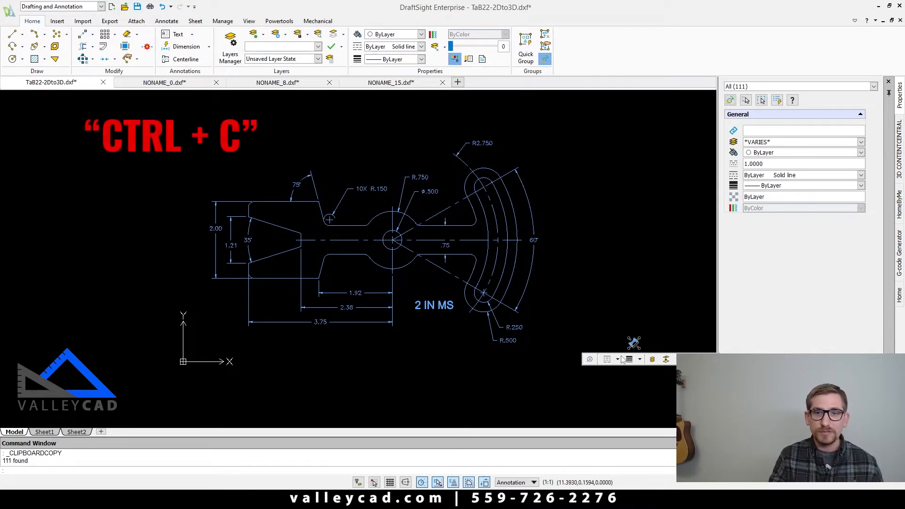
# - Switch to Part6 in SOLIDWORKS and start a new sketch on the Front Plane
pyautogui.click(218, 500)
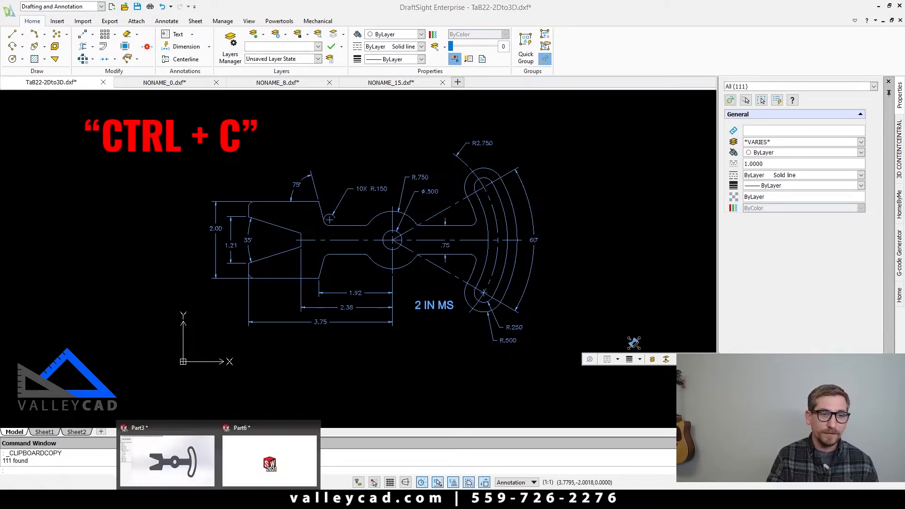
pyautogui.click(252, 453)
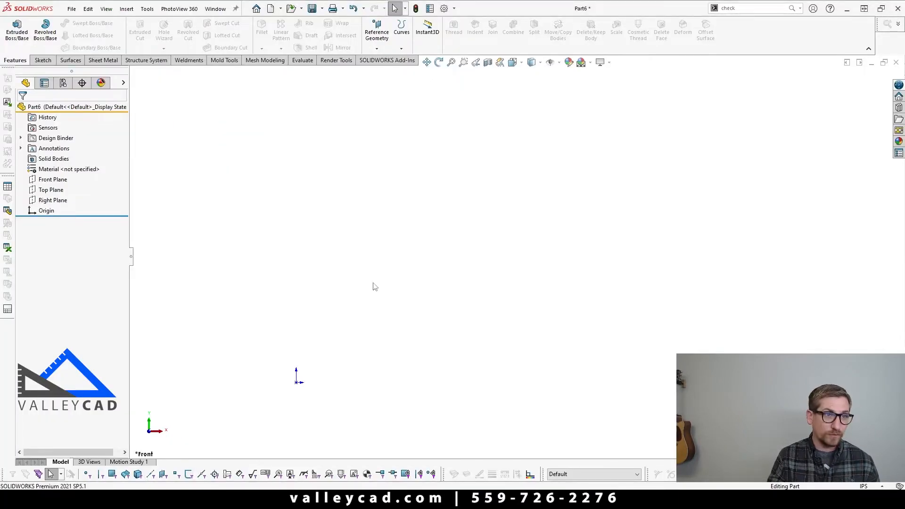
pyautogui.click(52, 181)
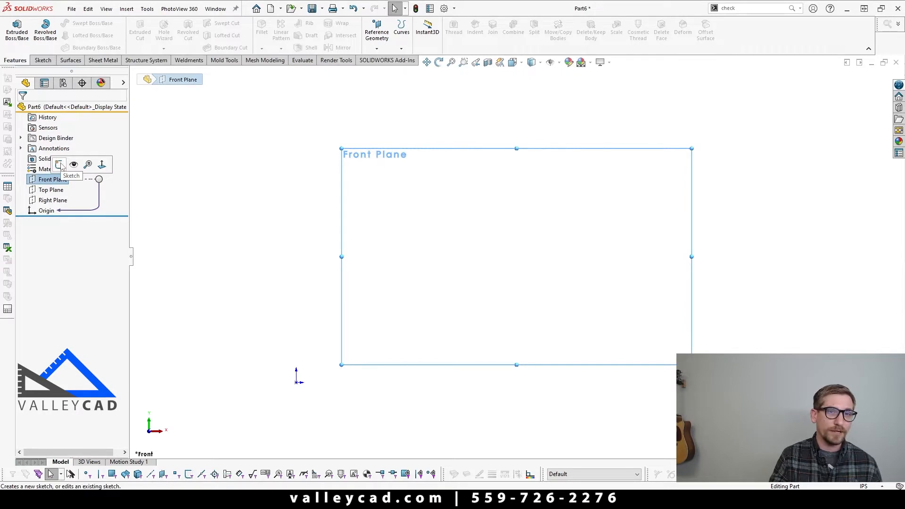
pyautogui.click(59, 165)
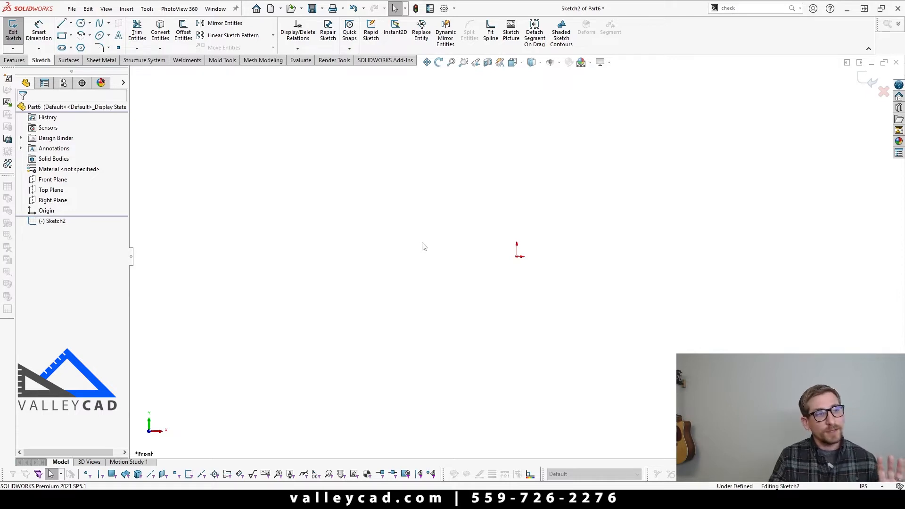
# - Paste the copied drawing into the open sketch and move the 2D to 3D toolbar clear of the geometry
pyautogui.click(55, 222)
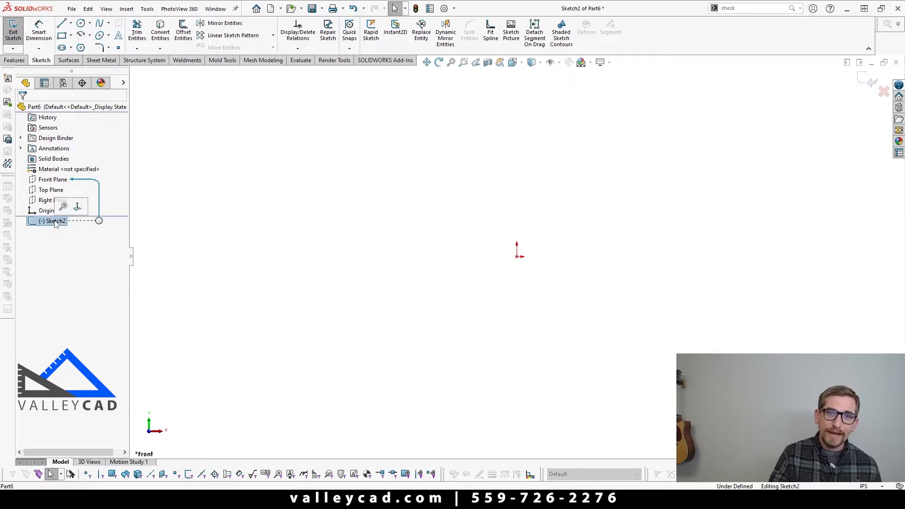
pyautogui.click(527, 227)
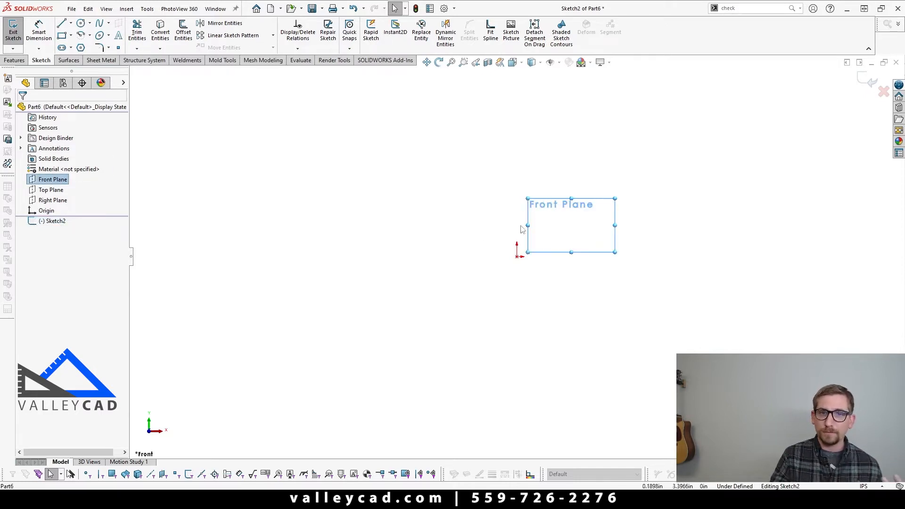
pyautogui.click(533, 360)
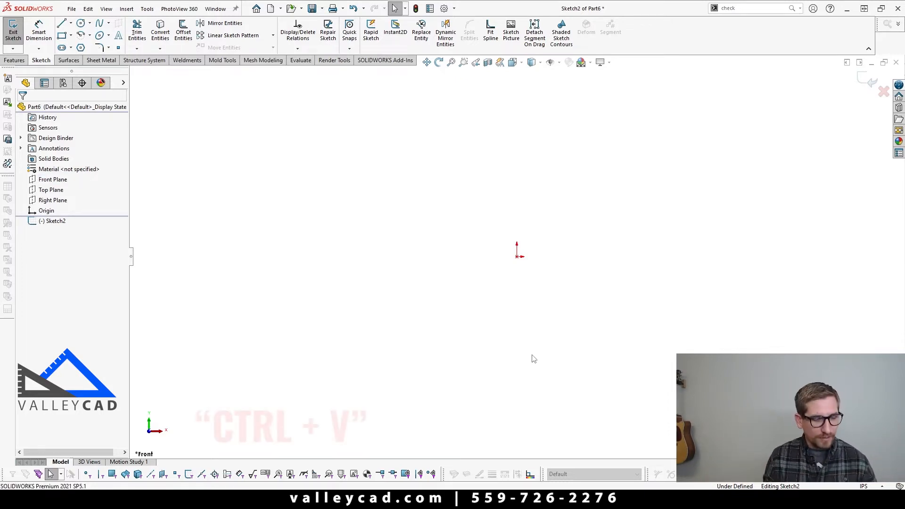
pyautogui.hotkey('ctrl', 'v')
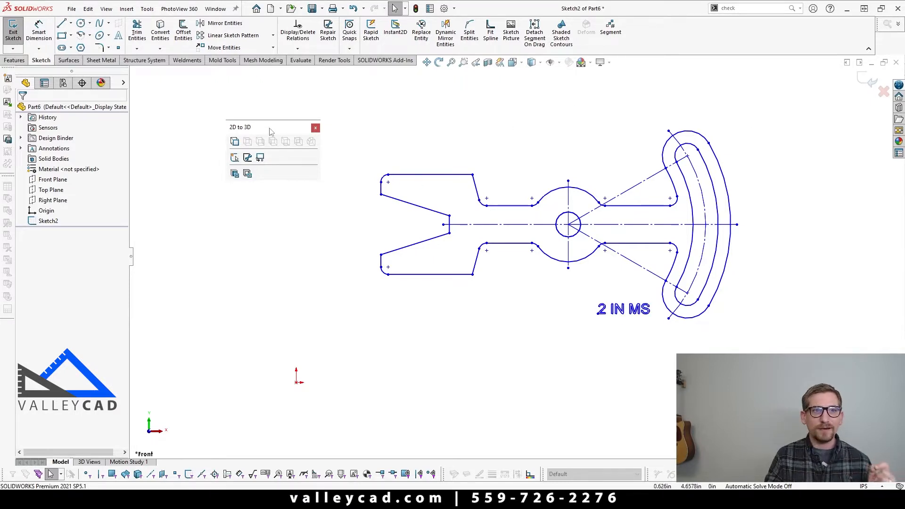
pyautogui.moveTo(266, 126); pyautogui.dragTo(216, 103)
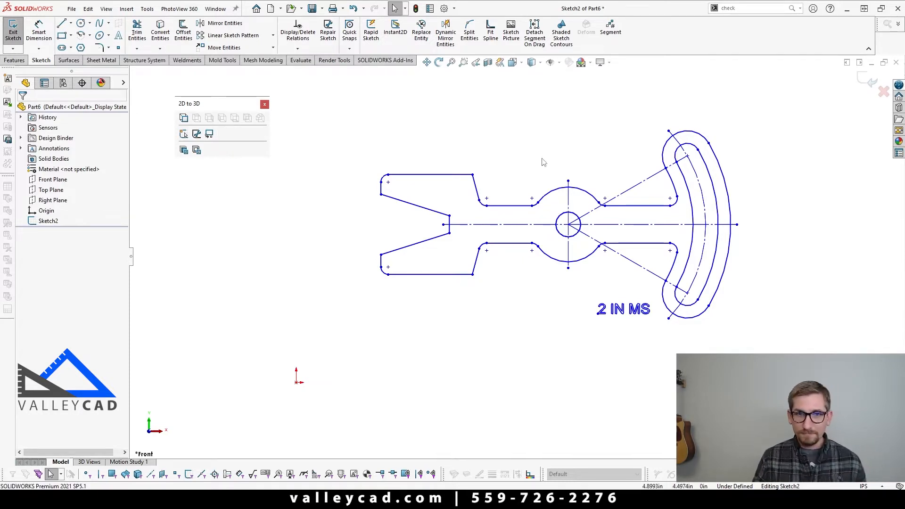
# - Compare the pasted sketch with the original dimensioned drawing in DraftSight, clear the selection there, and return to the SOLIDWORKS sketch
pyautogui.scroll(5, 533, 240)
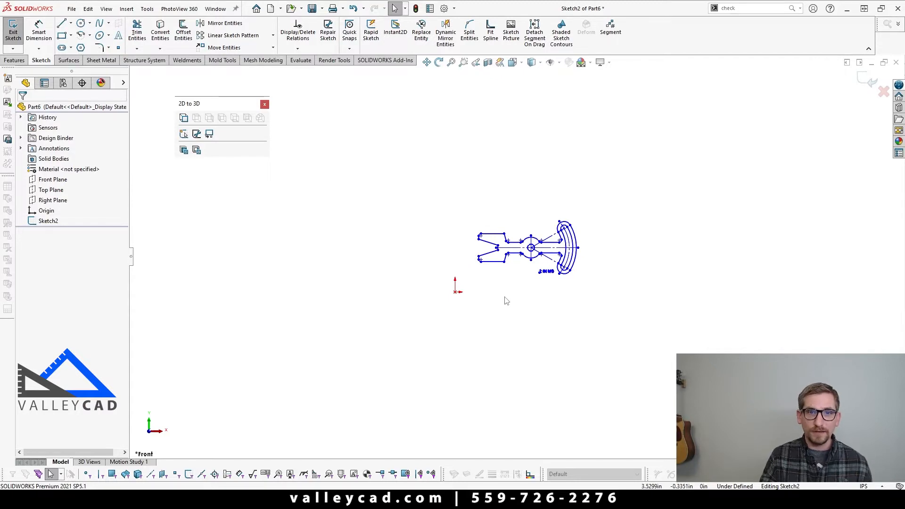
pyautogui.scroll(-5, 533, 255)
pyautogui.scroll(-4, 542, 243)
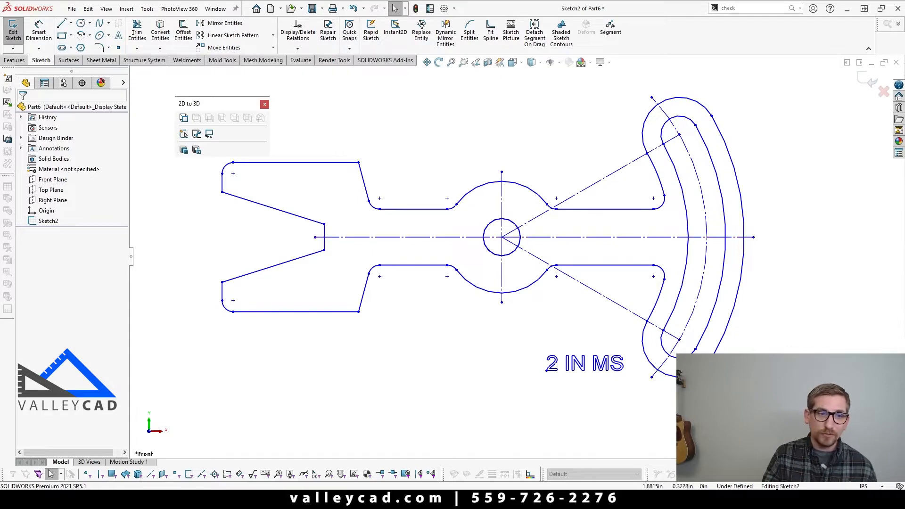
pyautogui.moveTo(205, 485)
pyautogui.click(160, 460)
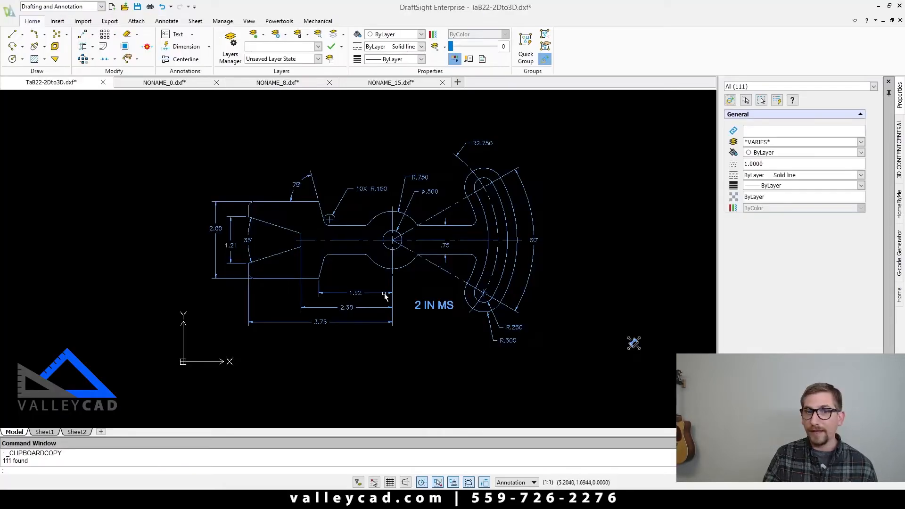
pyautogui.click(426, 375)
pyautogui.press('Escape')
pyautogui.press('Escape')
pyautogui.scroll(2, 333, 234)
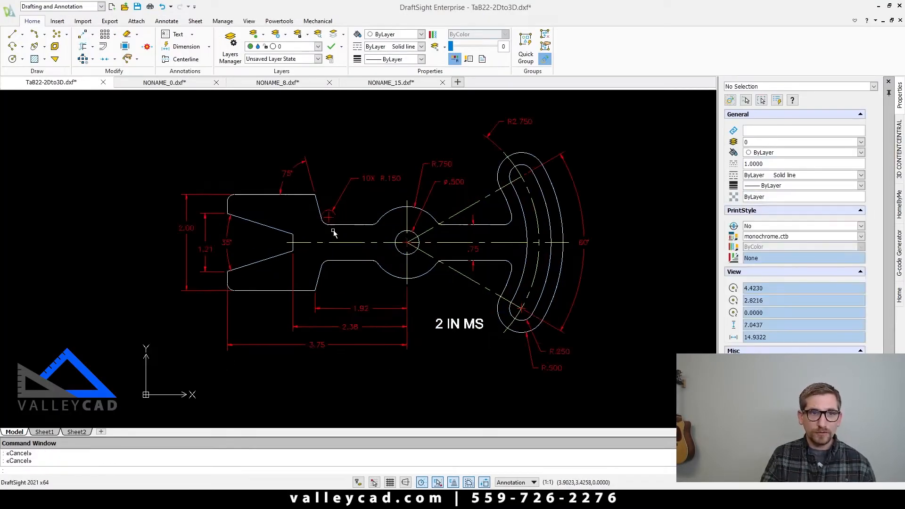
pyautogui.scroll(-2, 539, 261)
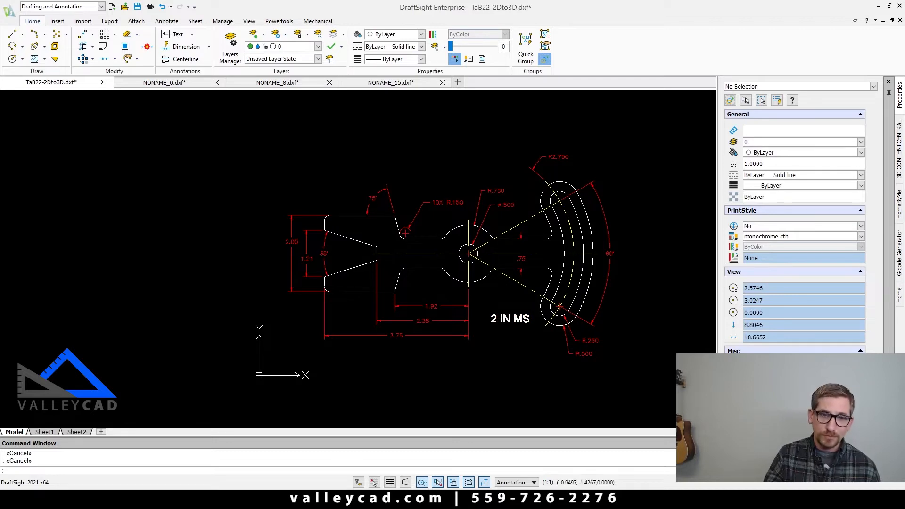
pyautogui.click(240, 467)
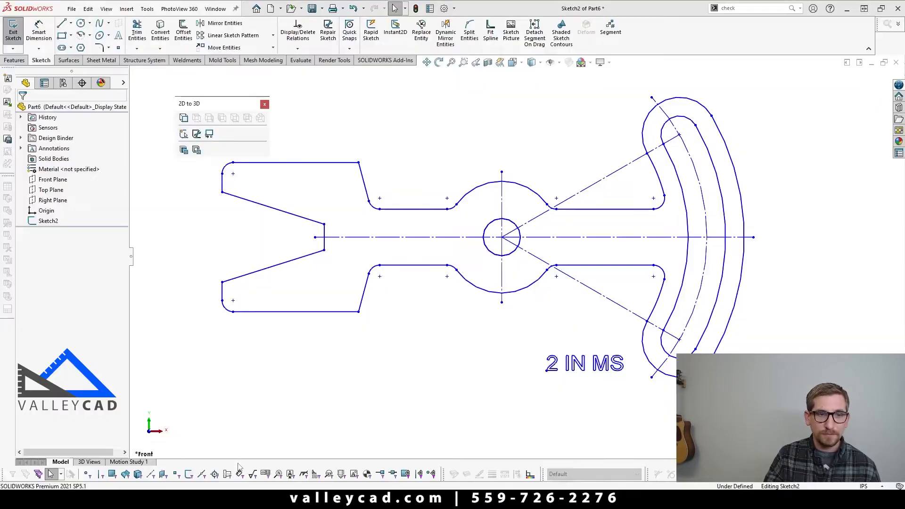
# - Delete the "2 IN MS" text and the vertical centerline through the central hole from the sketch
pyautogui.click(561, 367)
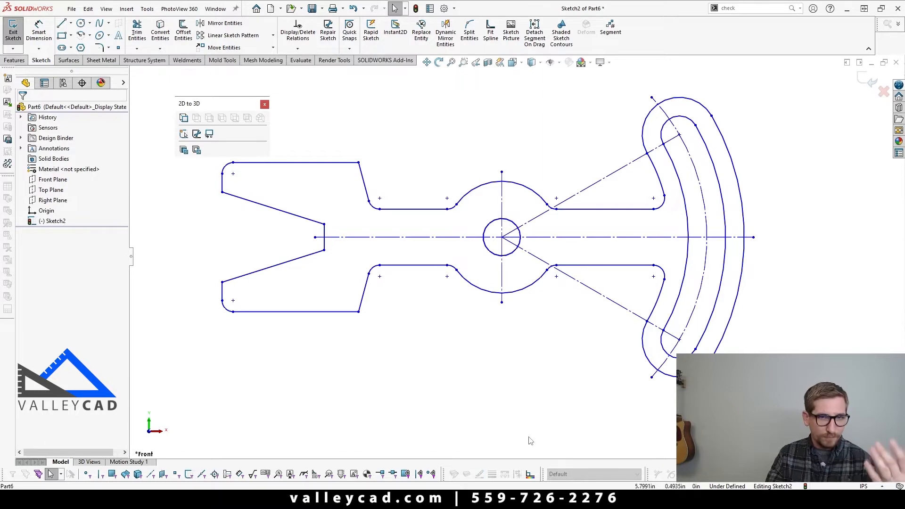
pyautogui.press('f')
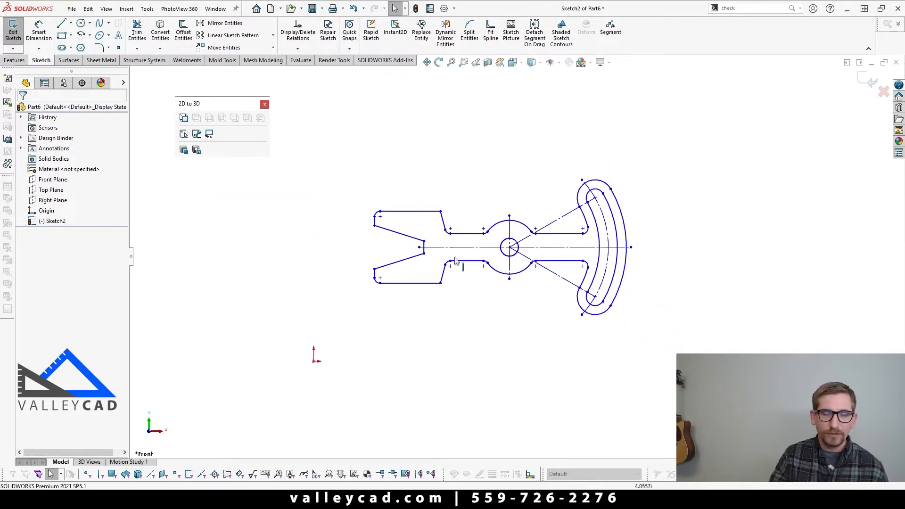
pyautogui.scroll(-3, 434, 234)
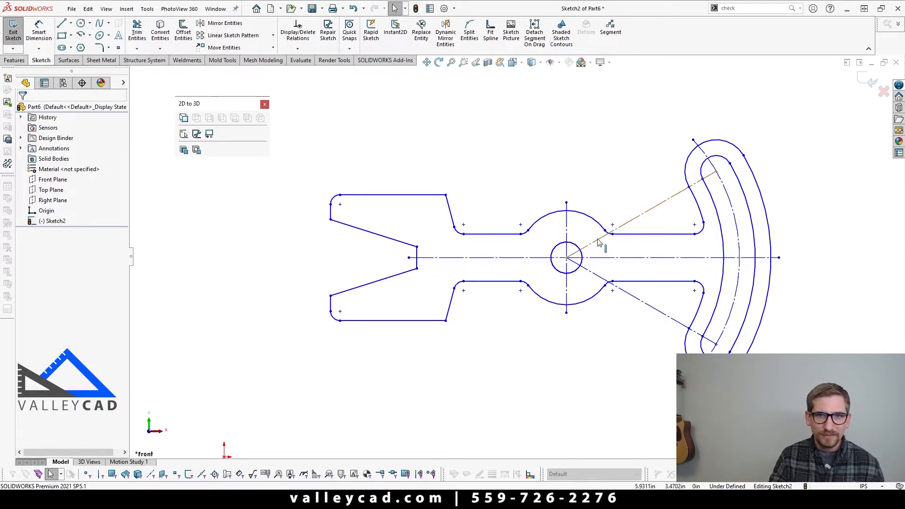
pyautogui.click(567, 236)
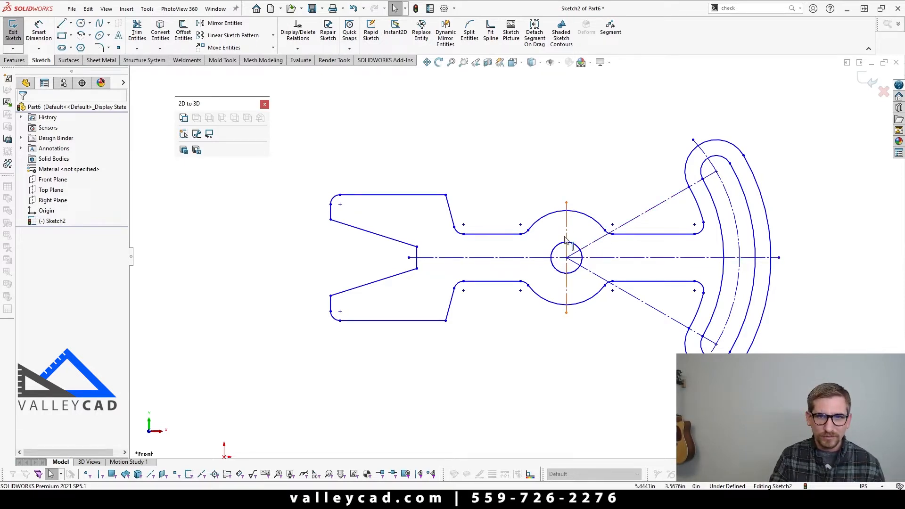
pyautogui.click(560, 329)
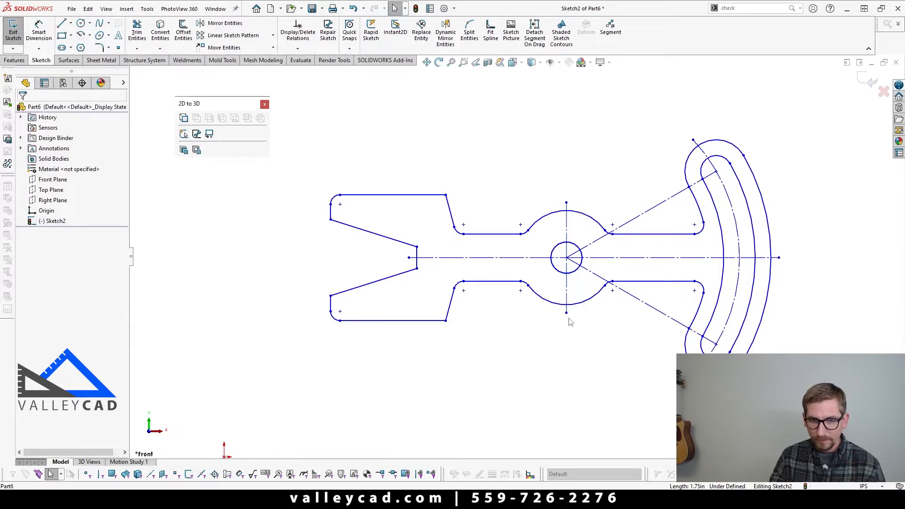
pyautogui.click(568, 231)
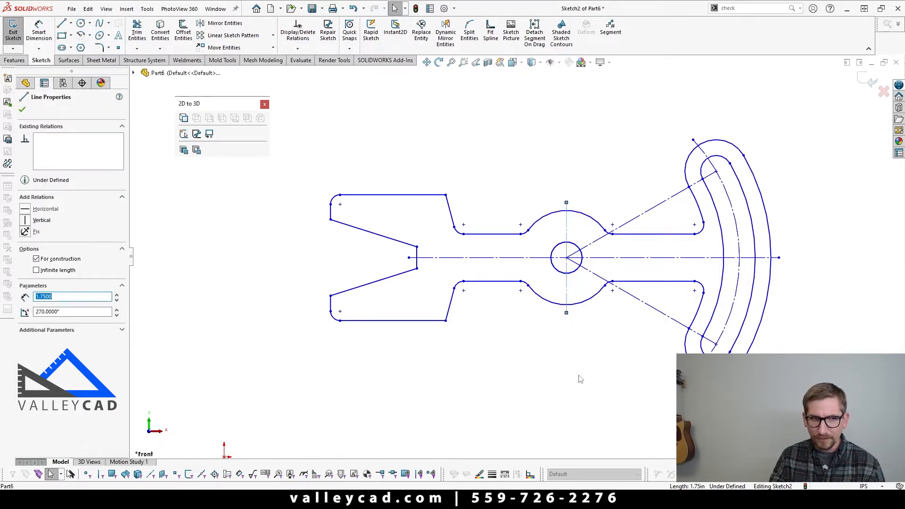
pyautogui.click(580, 380)
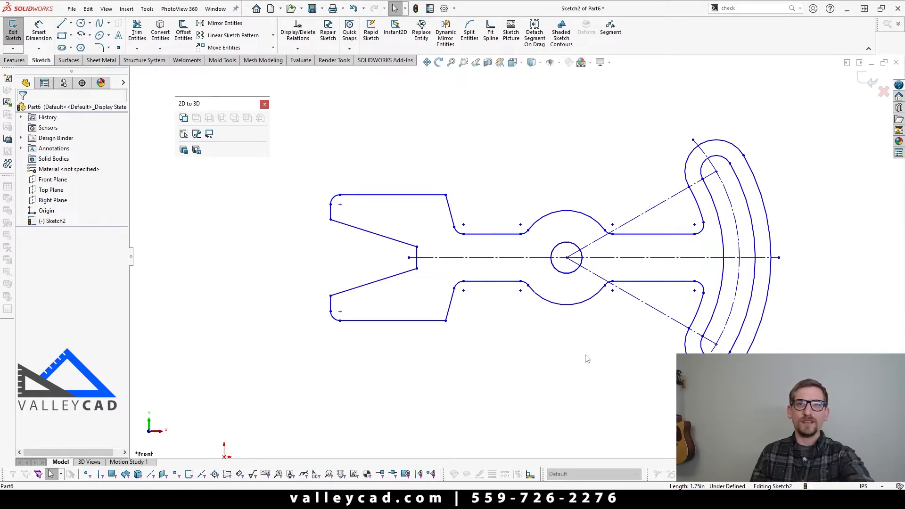
# - Examine the upper neck line, its adjoining fillet and the large arc above the central hole for stacked duplicate entities
pyautogui.click(501, 234)
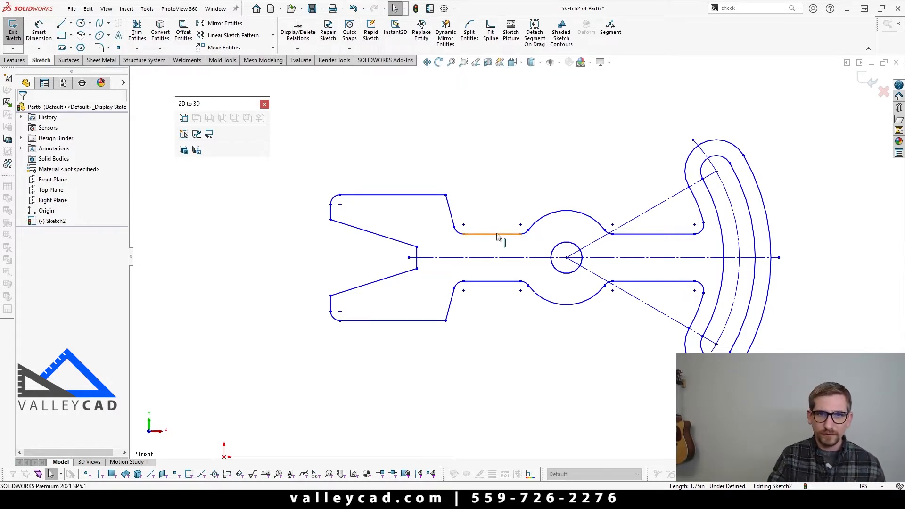
pyautogui.click(527, 377)
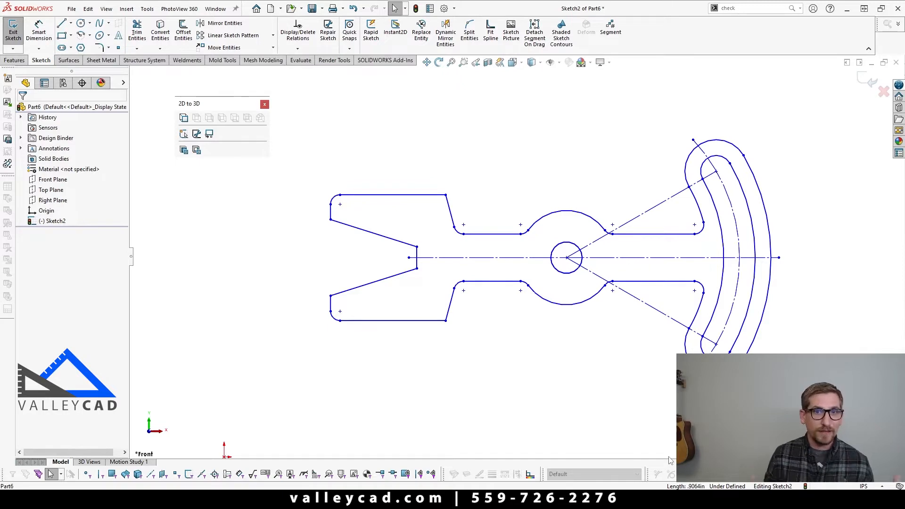
pyautogui.click(527, 233)
pyautogui.click(525, 234)
pyautogui.click(573, 294)
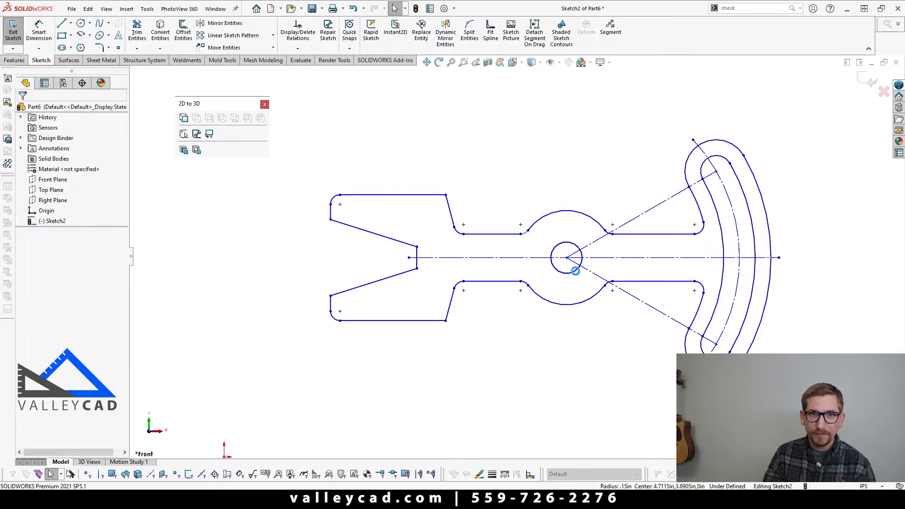
pyautogui.click(555, 212)
pyautogui.click(568, 373)
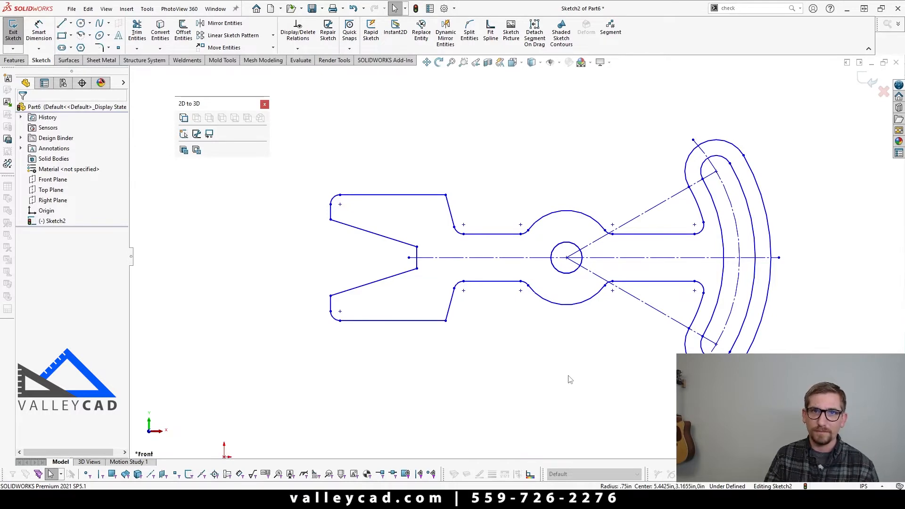
# - Check the sketch for Base Extrude feature usage and accept the offer to fix it with Repair Sketch
pyautogui.click(752, 8)
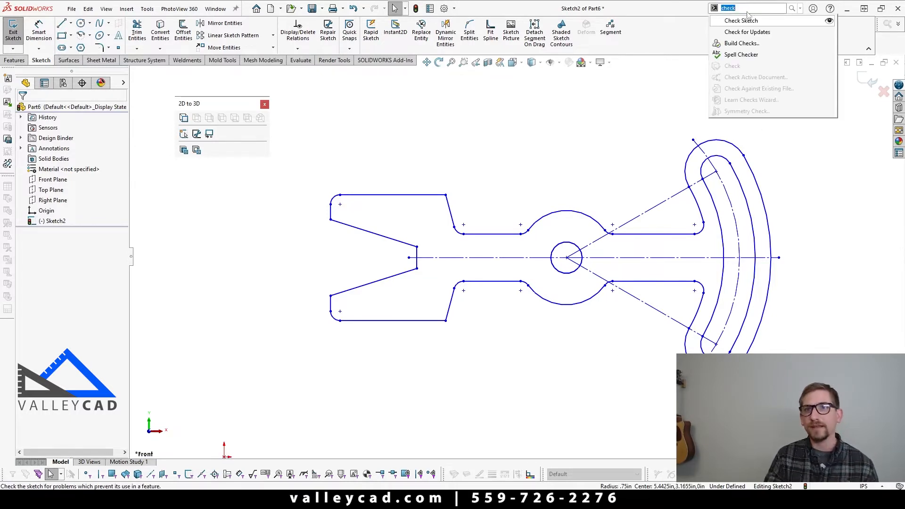
pyautogui.click(738, 21)
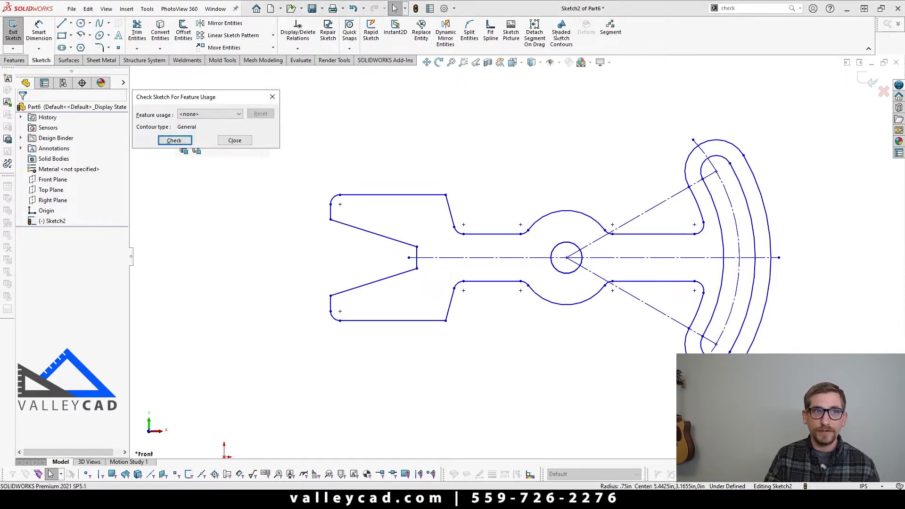
pyautogui.click(214, 114)
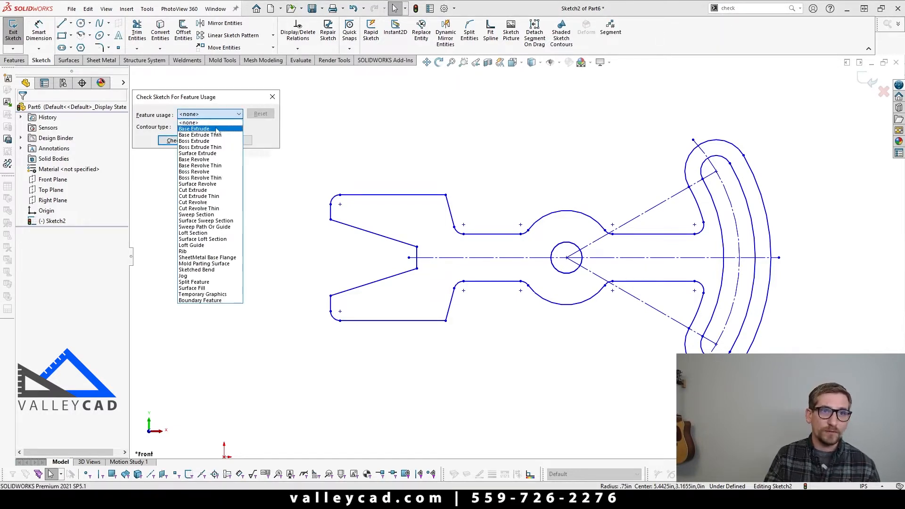
pyautogui.click(206, 128)
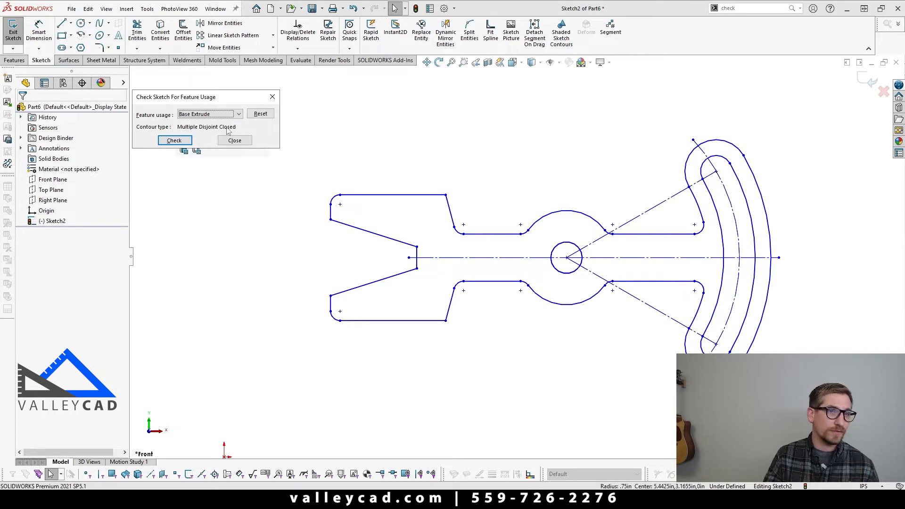
pyautogui.click(175, 142)
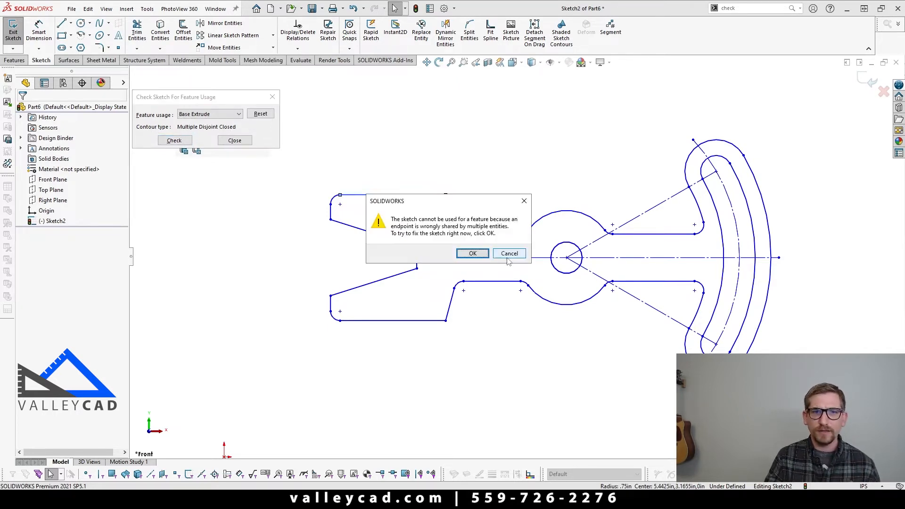
pyautogui.click(474, 255)
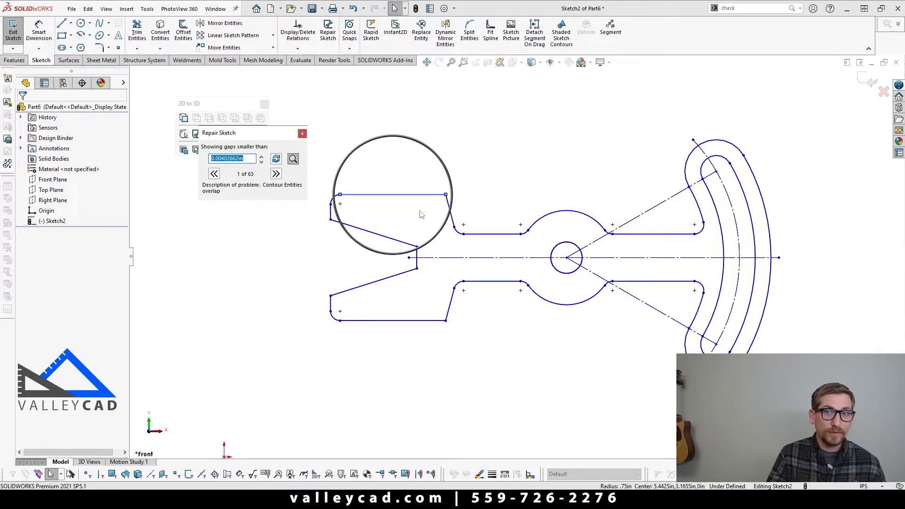
# - Close the Repair Sketch results and clear the selection of the fork's upper horizontal line
pyautogui.click(302, 134)
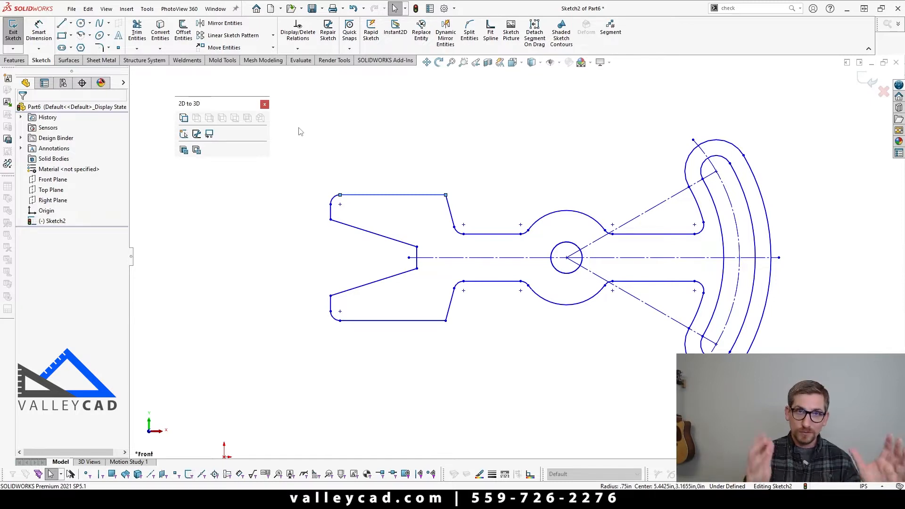
pyautogui.click(331, 145)
pyautogui.scroll(4, 367, 176)
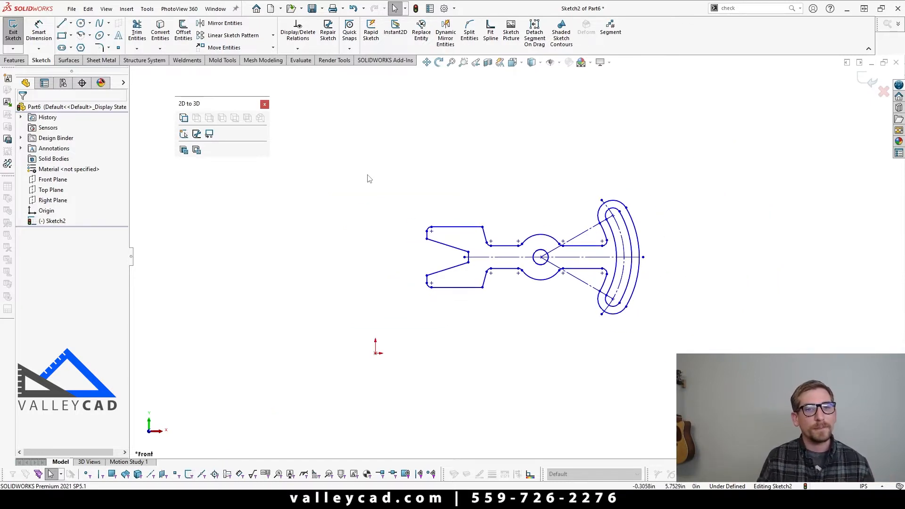
# - Examine the fork's upper and lower horizontal edges in the DraftSight drawing TaB22-2Dto3D.dxf, clear the selection and return to the SOLIDWORKS sketch
pyautogui.click(204, 500)
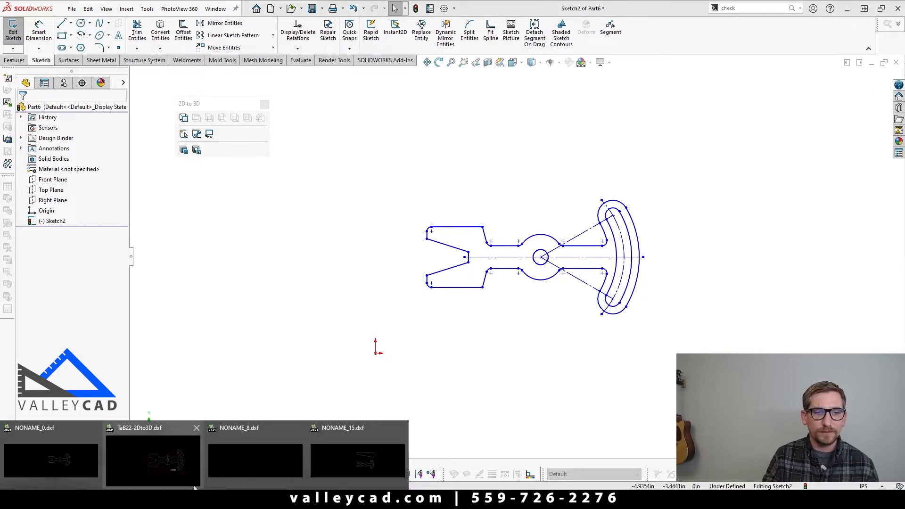
pyautogui.click(154, 478)
pyautogui.click(343, 215)
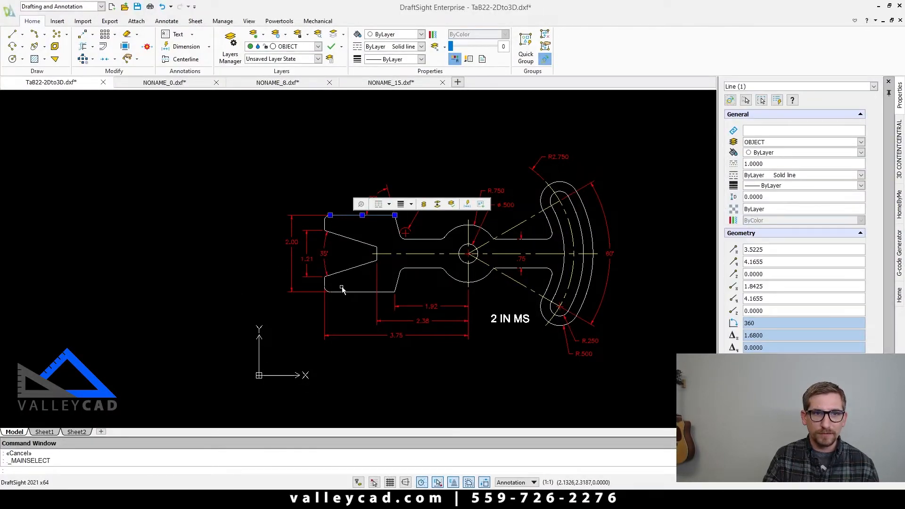
pyautogui.click(343, 293)
pyautogui.press('Escape')
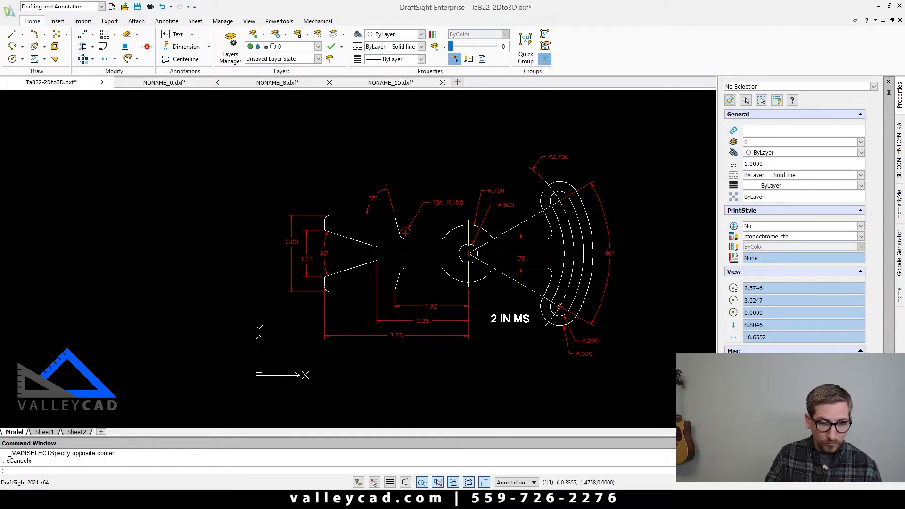
pyautogui.click(243, 466)
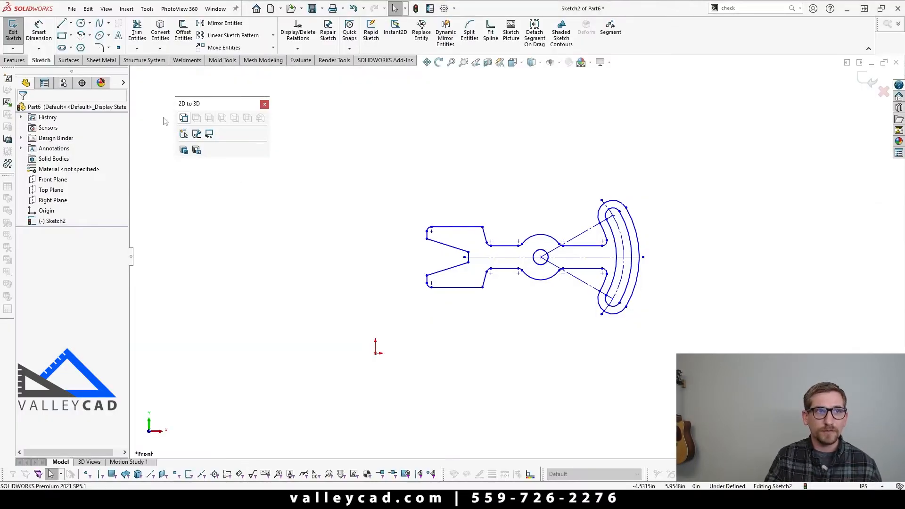
# - Dimension the height between the fork's upper and lower horizontal edges to check the sketch scale, and delete that dimension
pyautogui.click(39, 31)
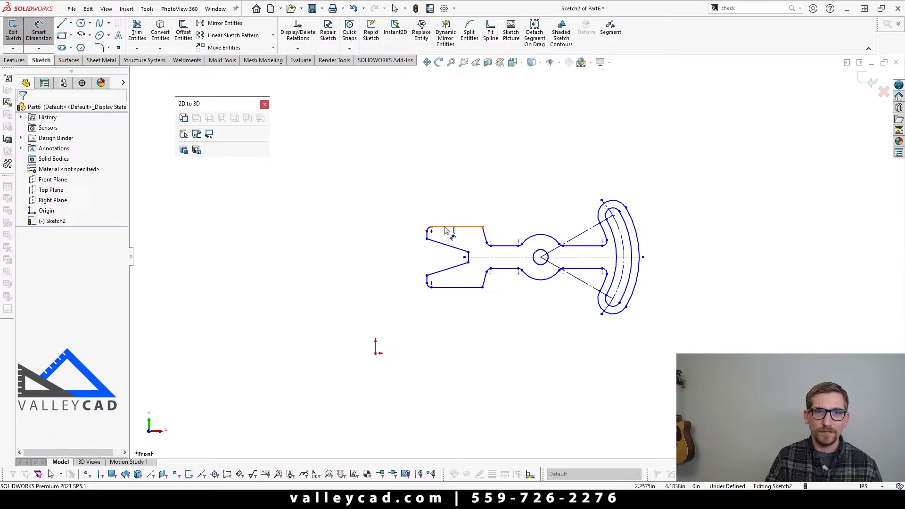
pyautogui.click(446, 229)
pyautogui.click(441, 287)
pyautogui.click(398, 262)
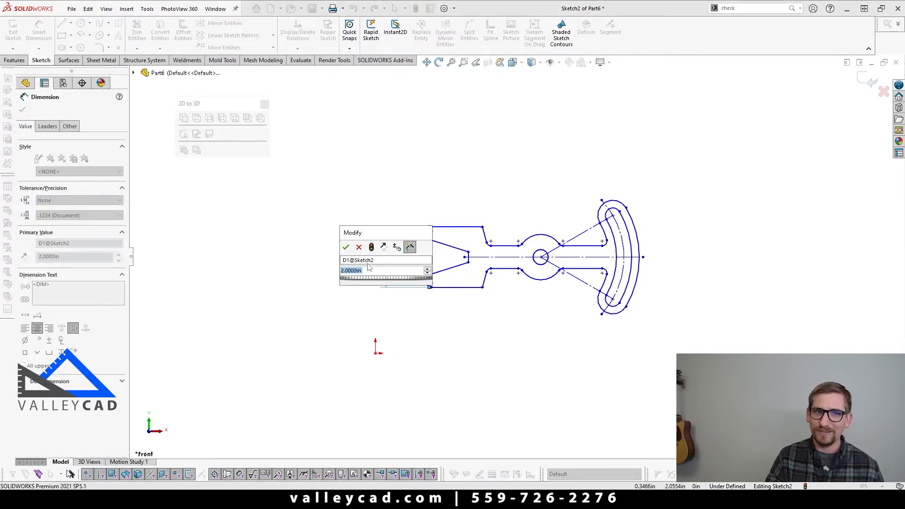
pyautogui.click(359, 247)
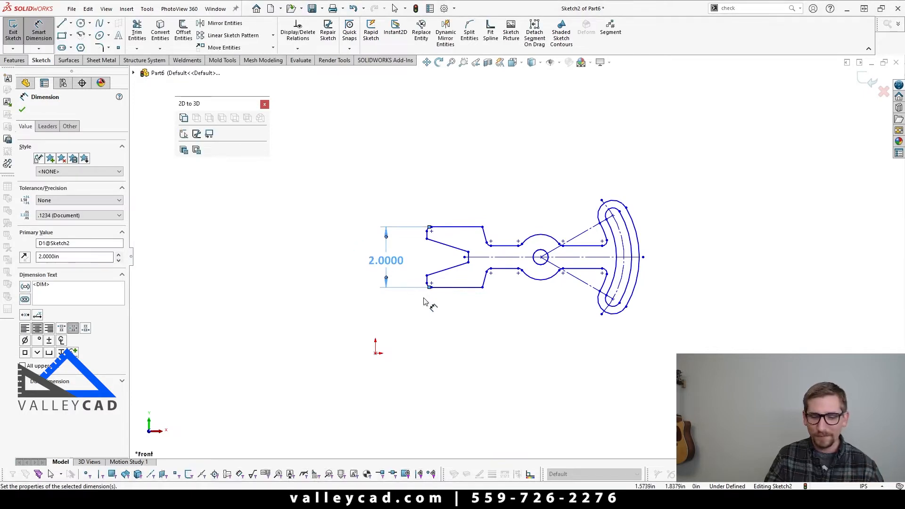
pyautogui.press('Delete')
pyautogui.press('Escape')
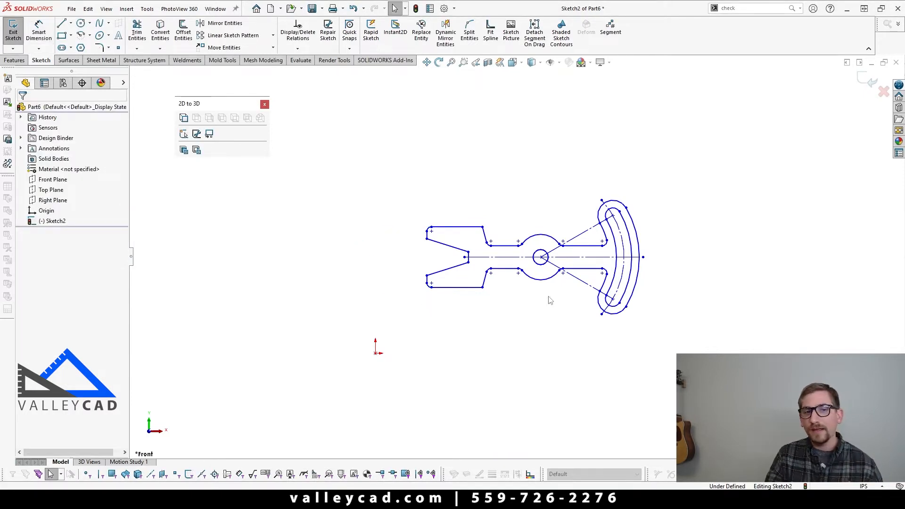
# - Delete all entities from the SOLIDWORKS sketch and switch to the TaB22-2Dto3D.dxf drawing in DraftSight
pyautogui.moveTo(381, 126); pyautogui.dragTo(771, 379)
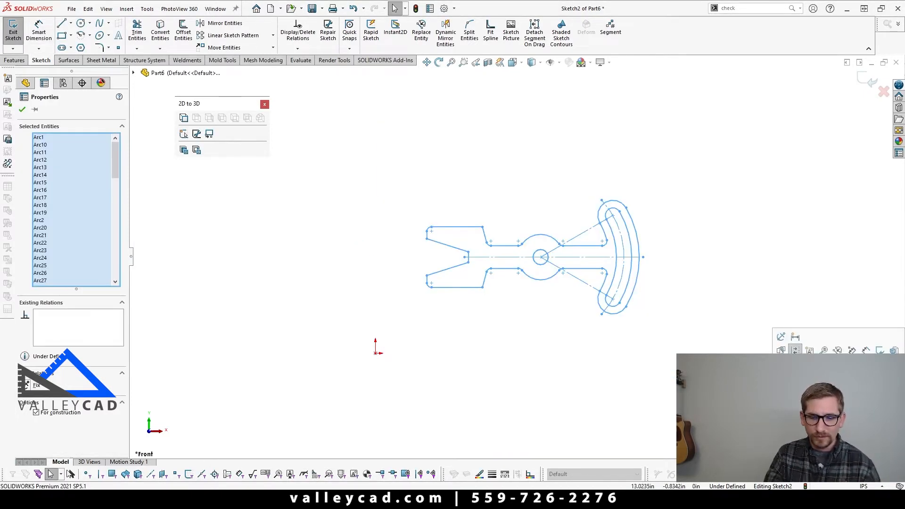
pyautogui.press('Delete')
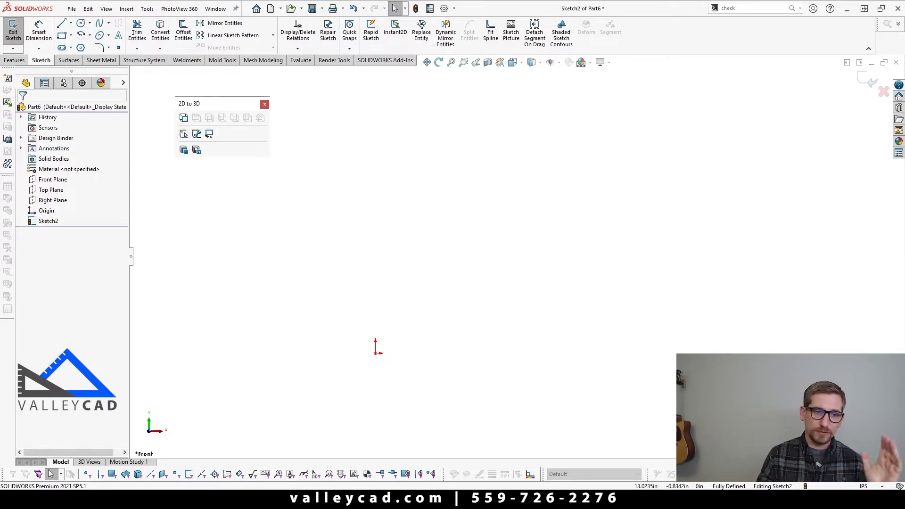
pyautogui.click(180, 500)
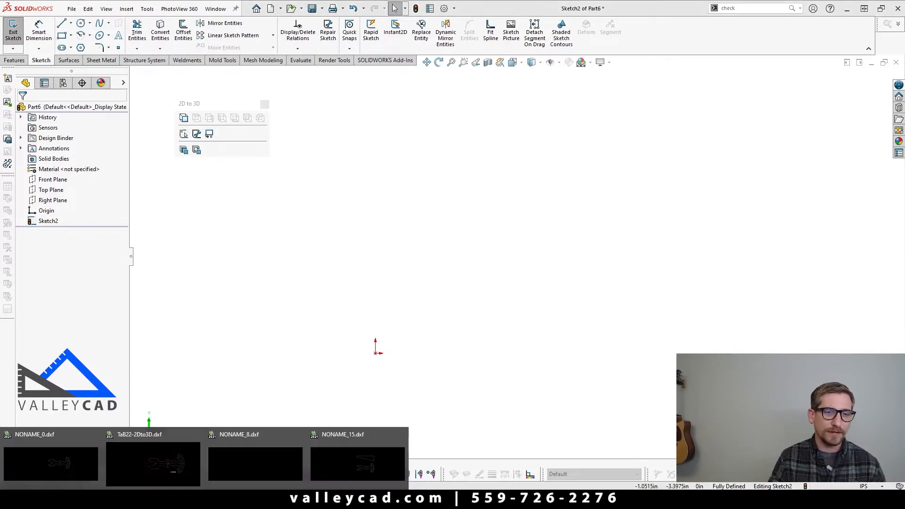
pyautogui.click(164, 478)
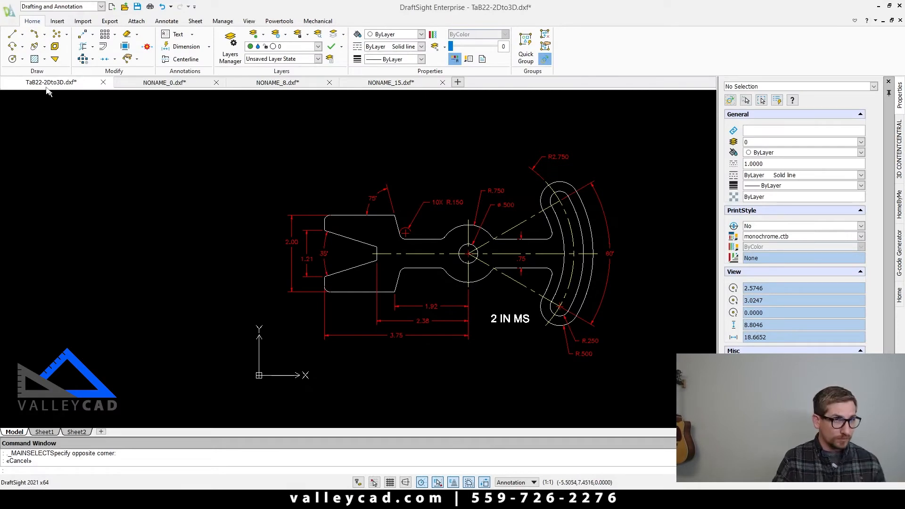
# - Compare the dimensioned drawing TaB22-2Dto3D.dxf with the outline-only drawing NONAME_0.dxf, and clear any selection
pyautogui.moveTo(47, 91)
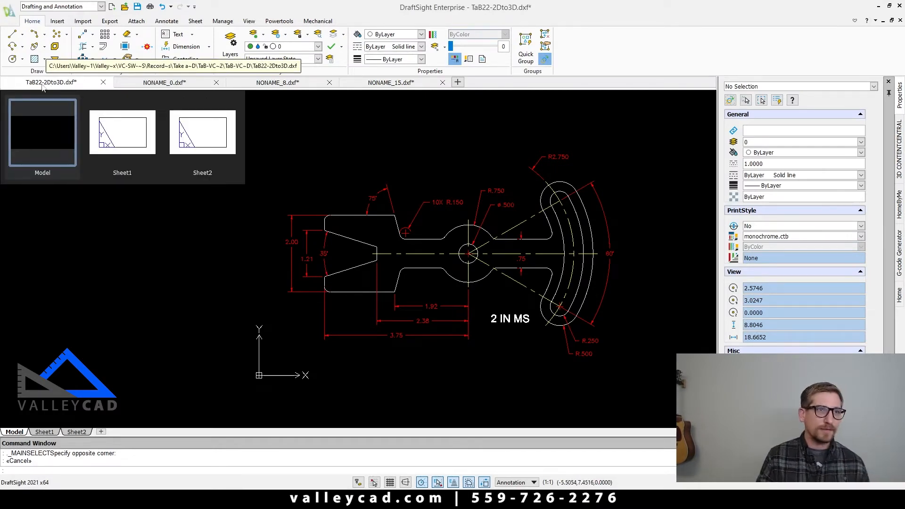
pyautogui.click(153, 318)
pyautogui.click(102, 270)
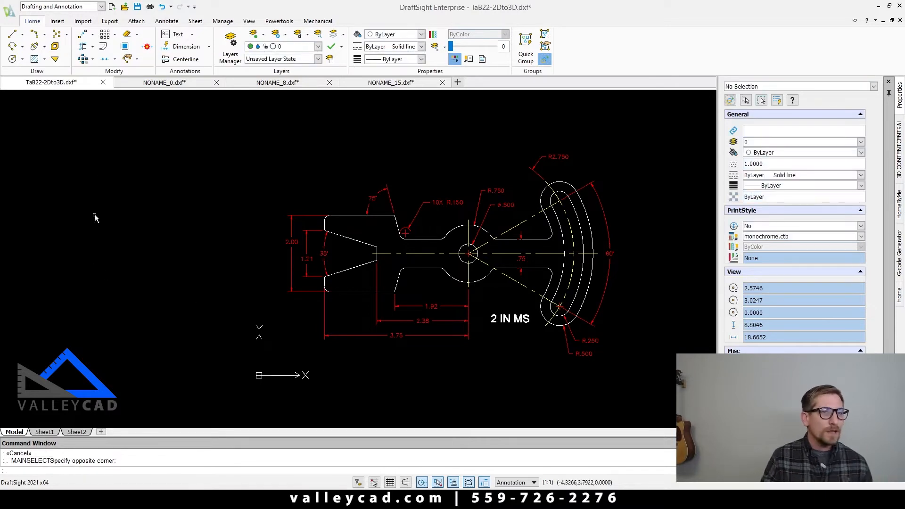
pyautogui.click(150, 88)
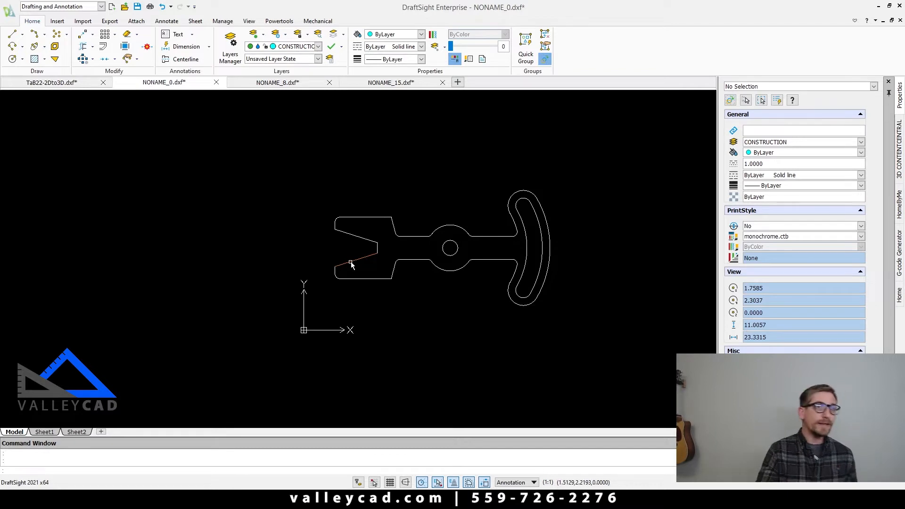
pyautogui.click(69, 84)
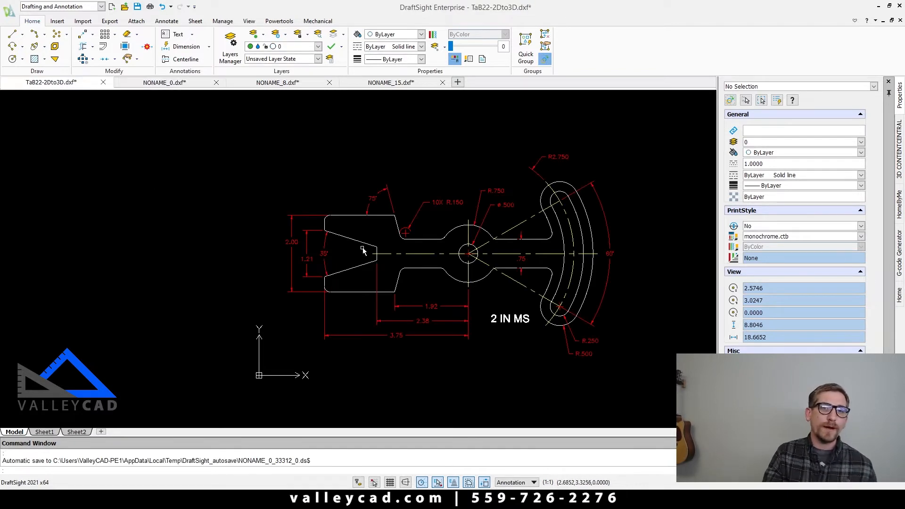
pyautogui.click(254, 144)
pyautogui.click(662, 390)
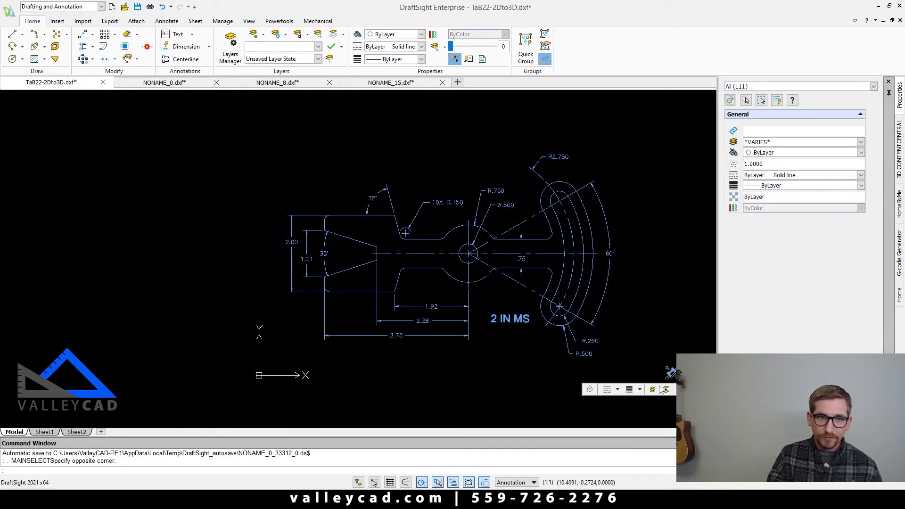
pyautogui.press('Escape')
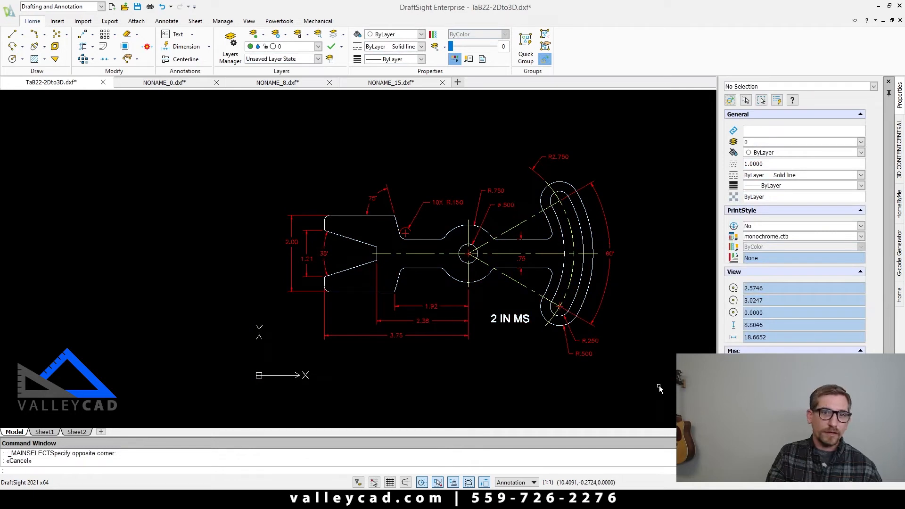
# - Switch to NONAME_0.dxf and review which layers are turned on or off in its layer list
pyautogui.click(158, 84)
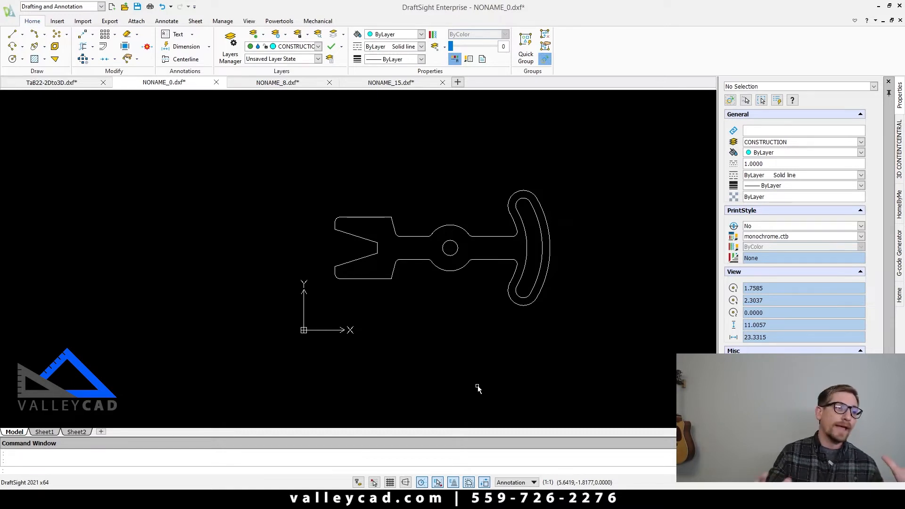
pyautogui.click(319, 47)
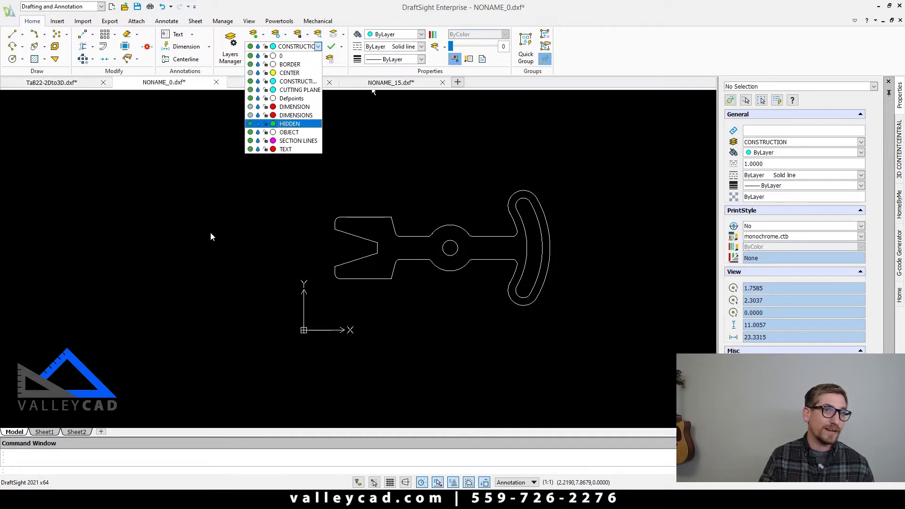
pyautogui.click(372, 90)
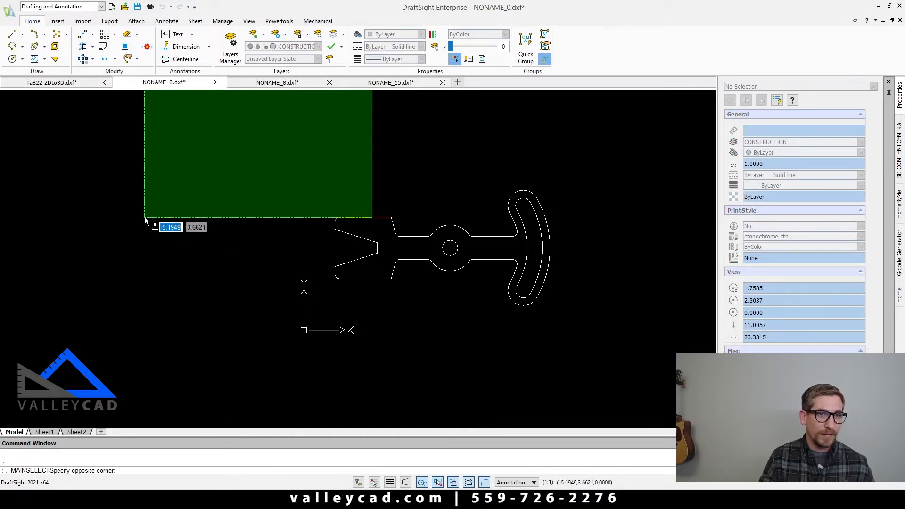
pyautogui.press('Escape')
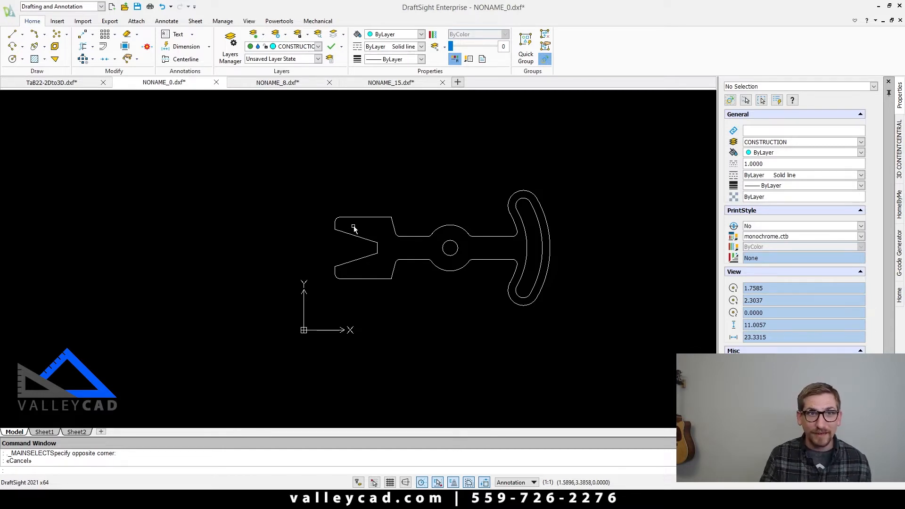
# - Delete the fork's upper horizontal line and the duplicate stacked beneath it, and undo both deletions
pyautogui.click(369, 219)
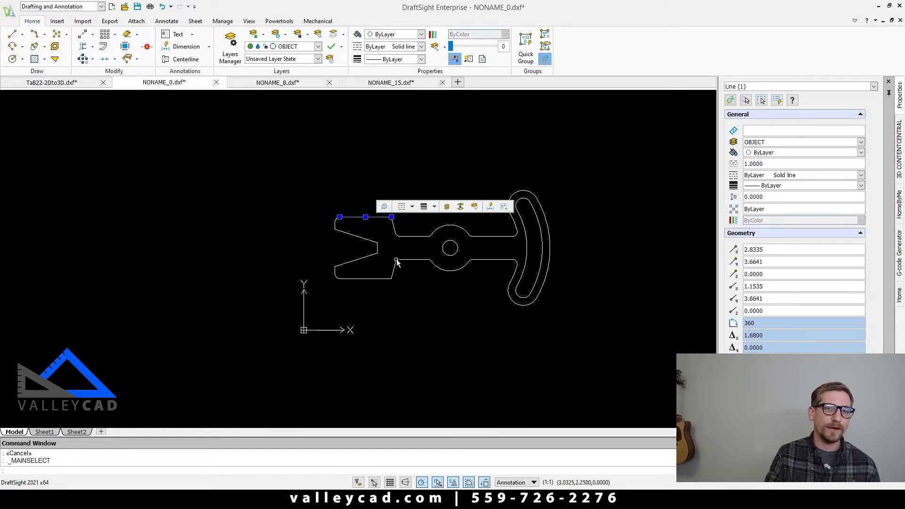
pyautogui.scroll(2, 361, 224)
pyautogui.press('Delete')
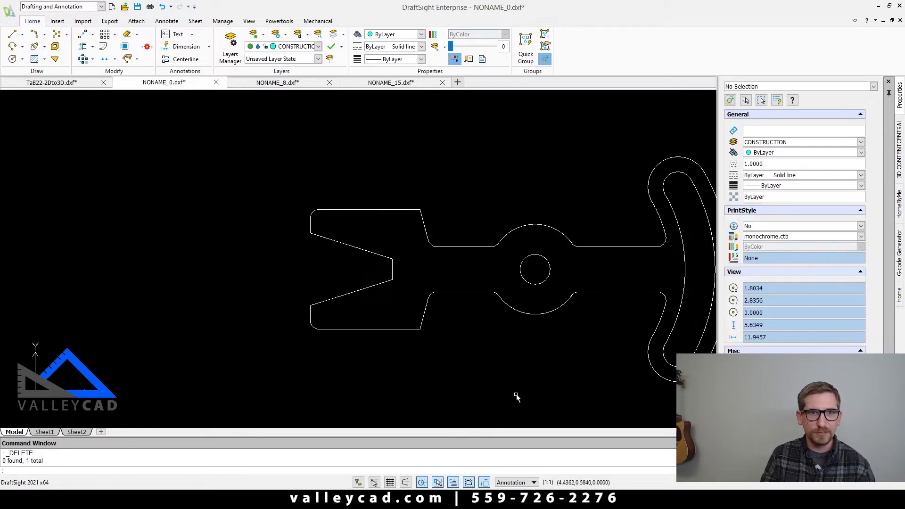
pyautogui.click(369, 210)
pyautogui.press('Delete')
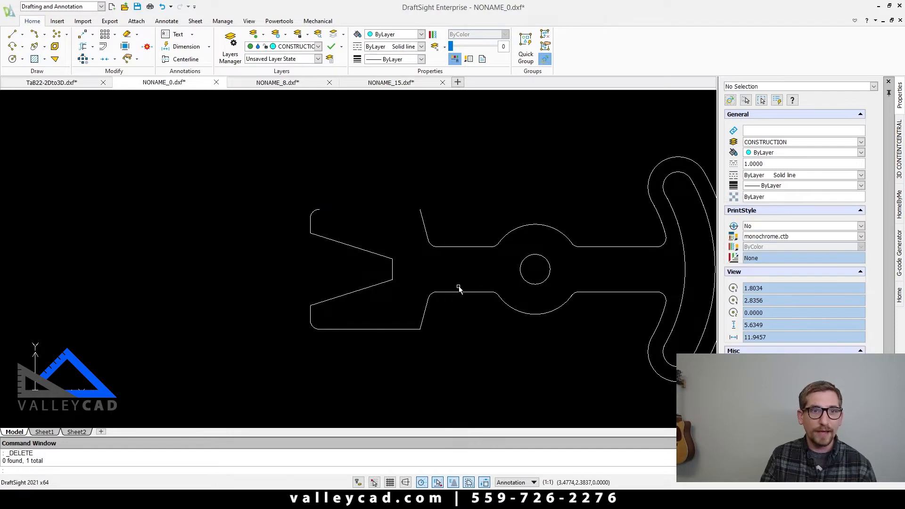
pyautogui.hotkey('ctrl', 'z')
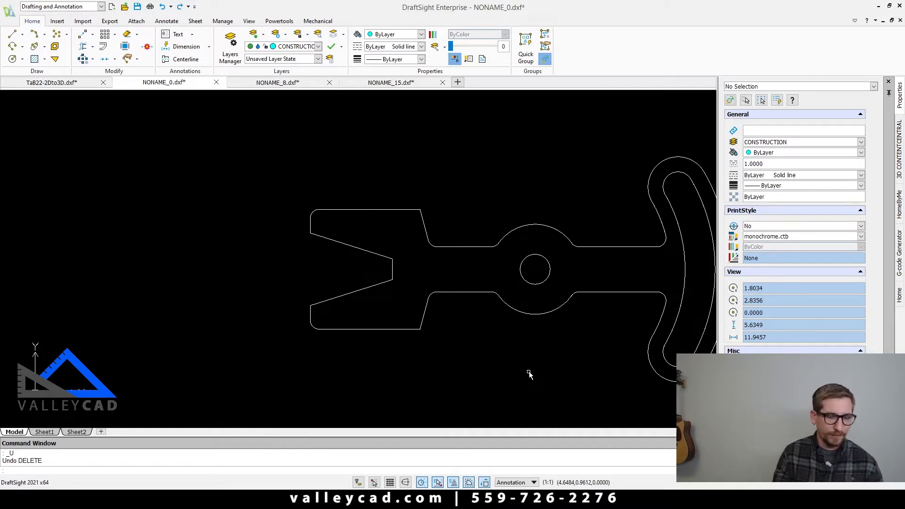
# - Run DISCARDDUPLICATES on the whole profile, combining overlapping and collinear entities, and enlarge the command history to read the result
pyautogui.write('DISCARDDUPLICATES')
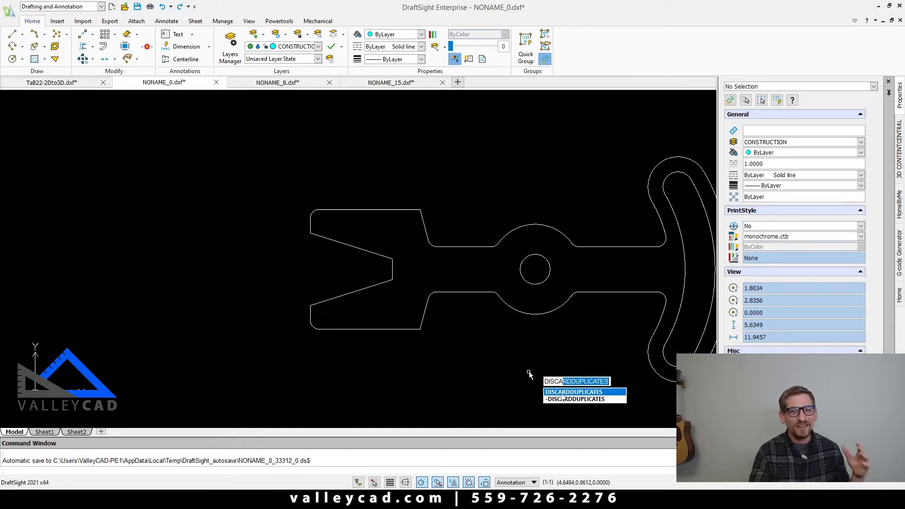
pyautogui.click(562, 395)
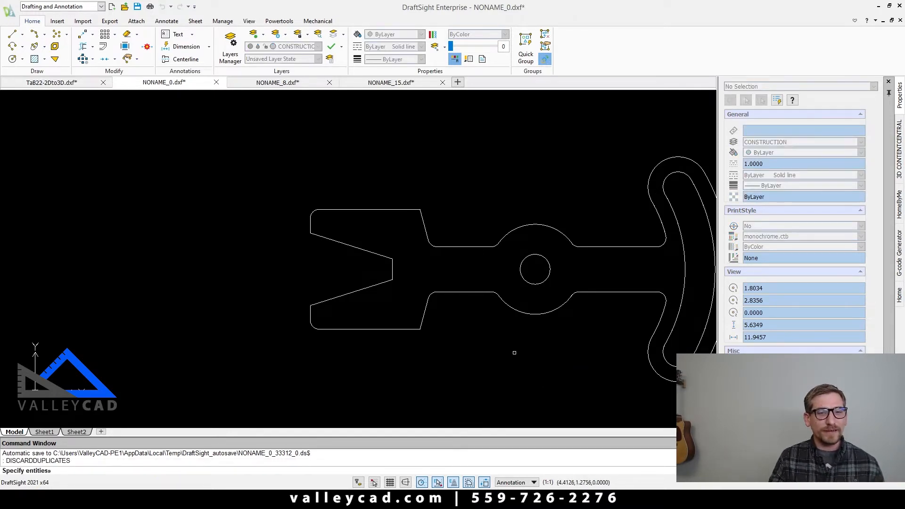
pyautogui.scroll(-3, 516, 344)
pyautogui.moveTo(537, 344)
pyautogui.mouseDown(button='middle')
pyautogui.moveTo(506, 307)
pyautogui.moveTo(406, 293)
pyautogui.mouseUp(button='middle')
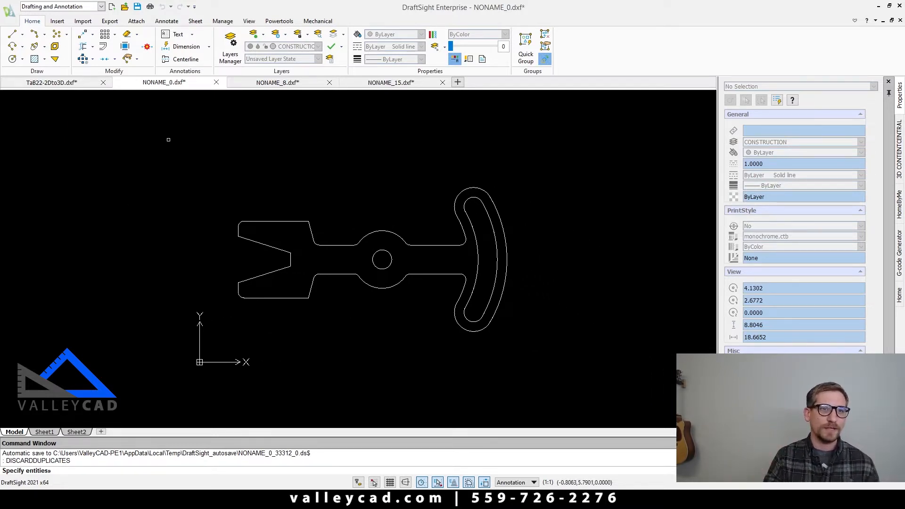
pyautogui.moveTo(170, 137); pyautogui.dragTo(564, 387)
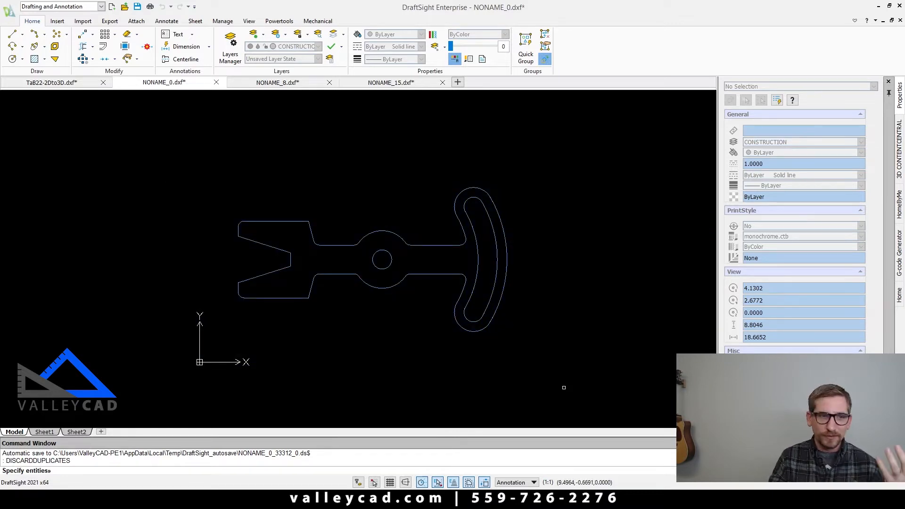
pyautogui.press('Return')
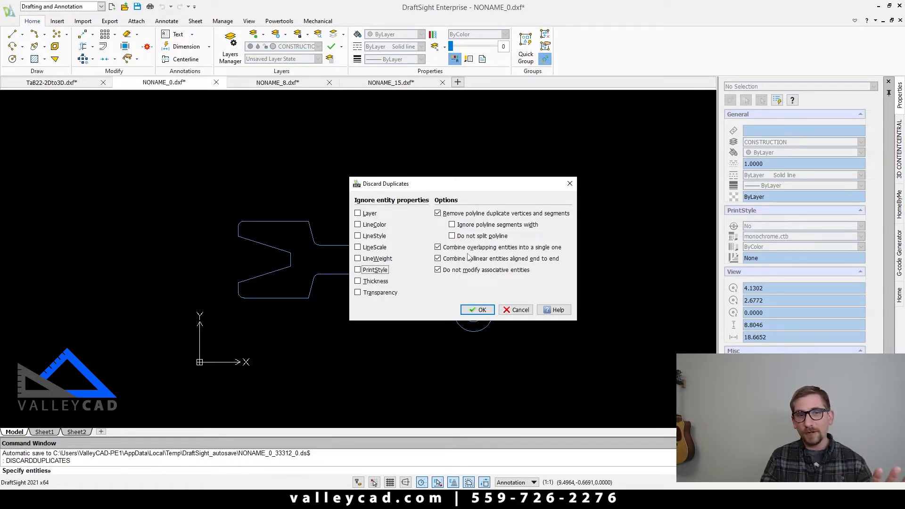
pyautogui.click(473, 311)
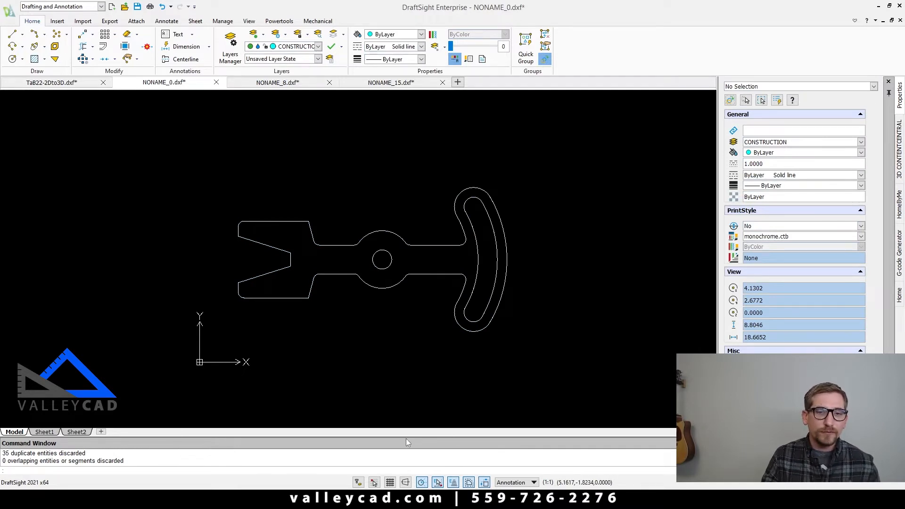
pyautogui.moveTo(407, 438); pyautogui.dragTo(415, 358)
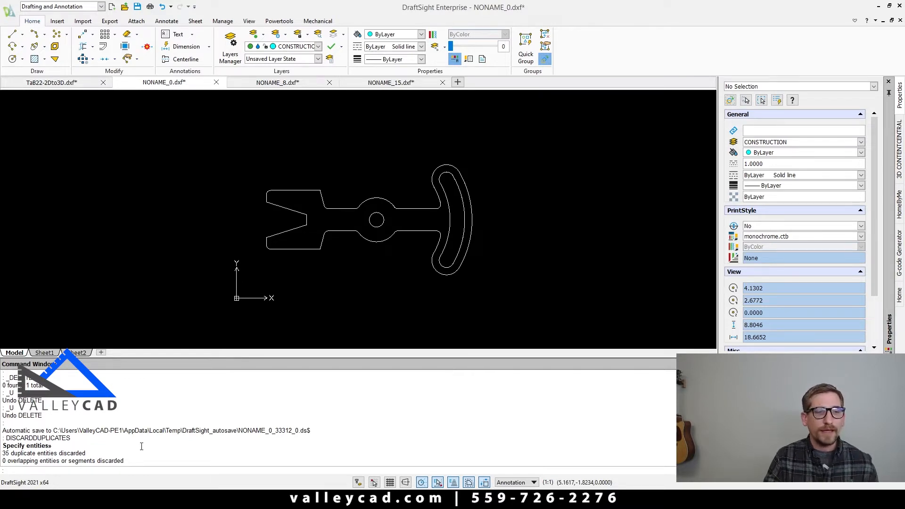
# - Shrink the command history, then delete the neck's lower straight line and the fork's upper horizontal line one at a time, undoing each deletion
pyautogui.moveTo(437, 360); pyautogui.dragTo(437, 431)
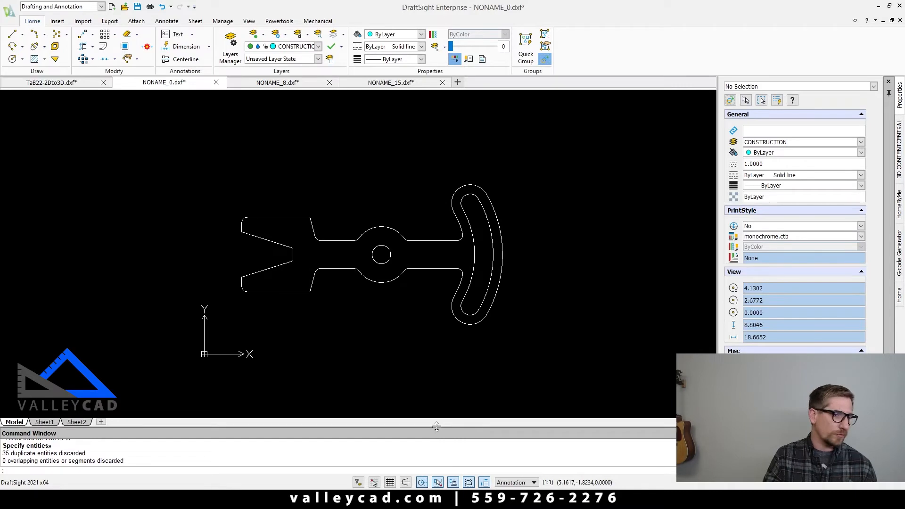
pyautogui.click(339, 272)
pyautogui.scroll(4, 310, 290)
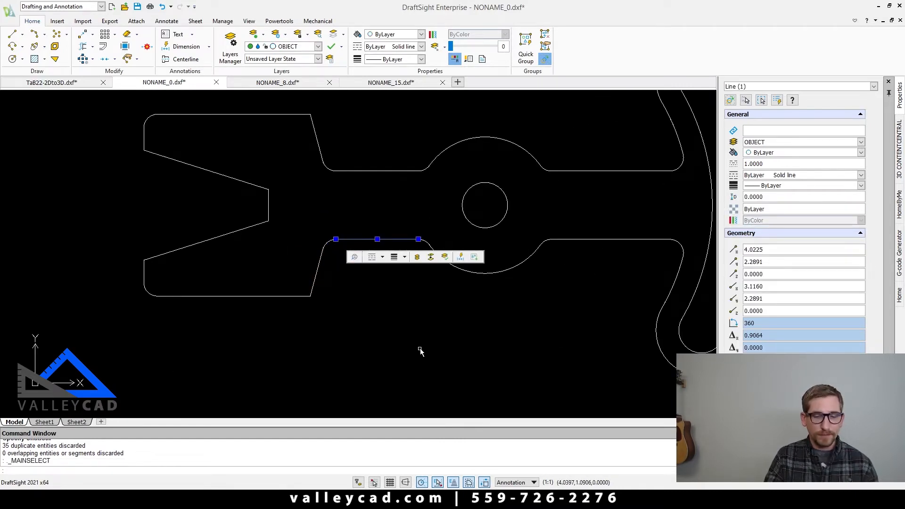
pyautogui.press('Delete')
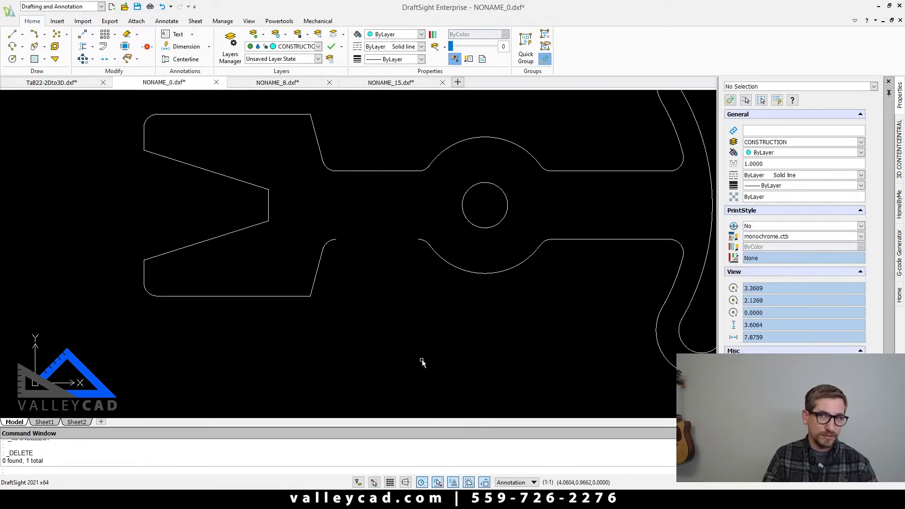
pyautogui.hotkey('ctrl', 'z')
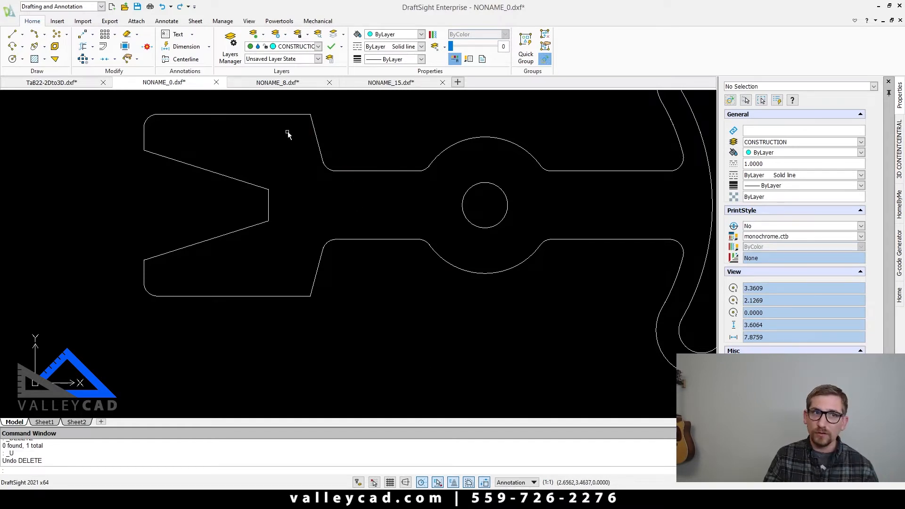
pyautogui.click(245, 118)
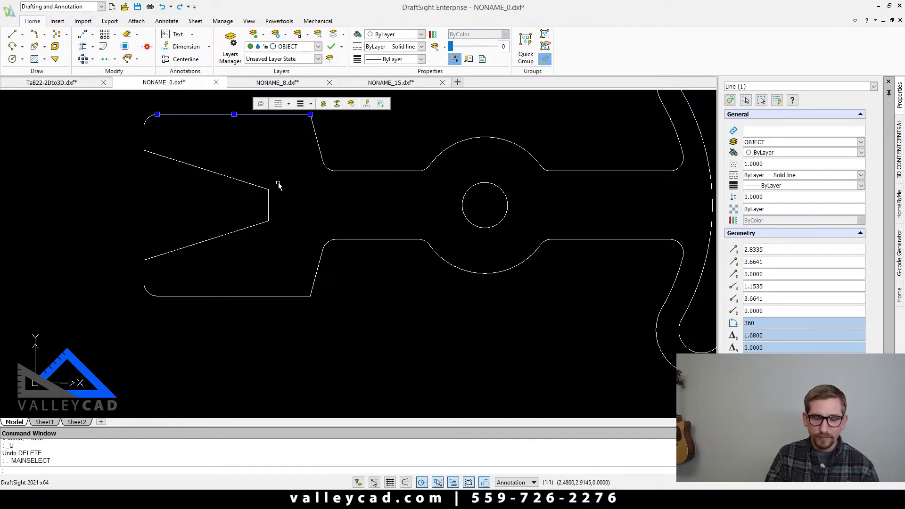
pyautogui.press('Delete')
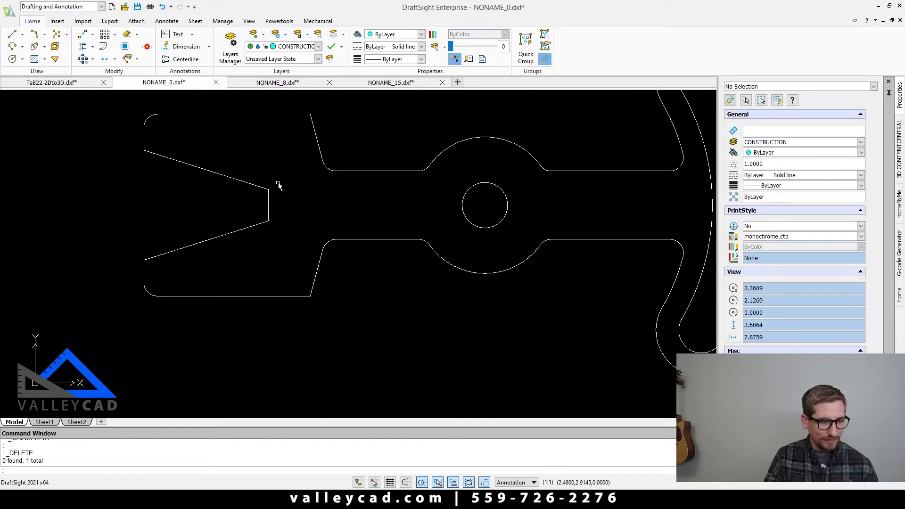
pyautogui.hotkey('ctrl', 'z')
# - Copy the whole cleaned profile and paste it into the open sketch of Part6 in SOLIDWORKS
pyautogui.scroll(-2, 412, 255)
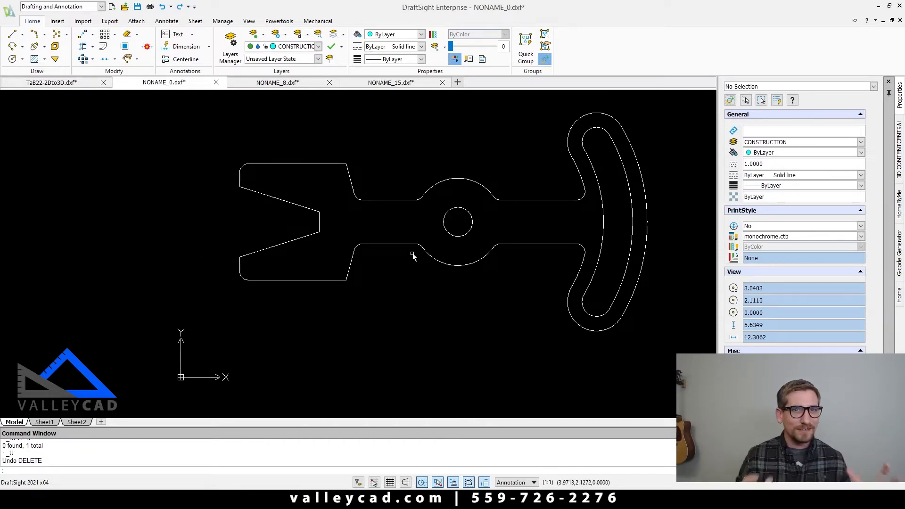
pyautogui.scroll(-2, 542, 317)
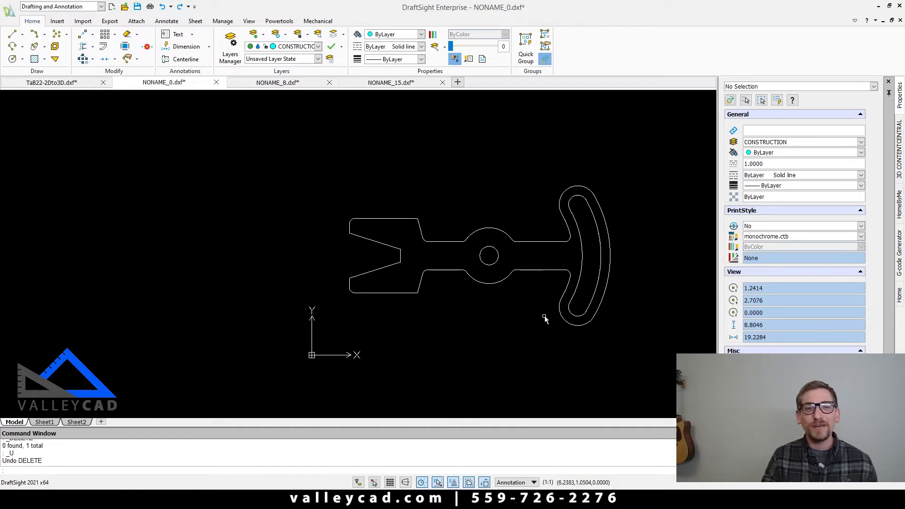
pyautogui.moveTo(531, 313); pyautogui.dragTo(501, 296, button='middle')
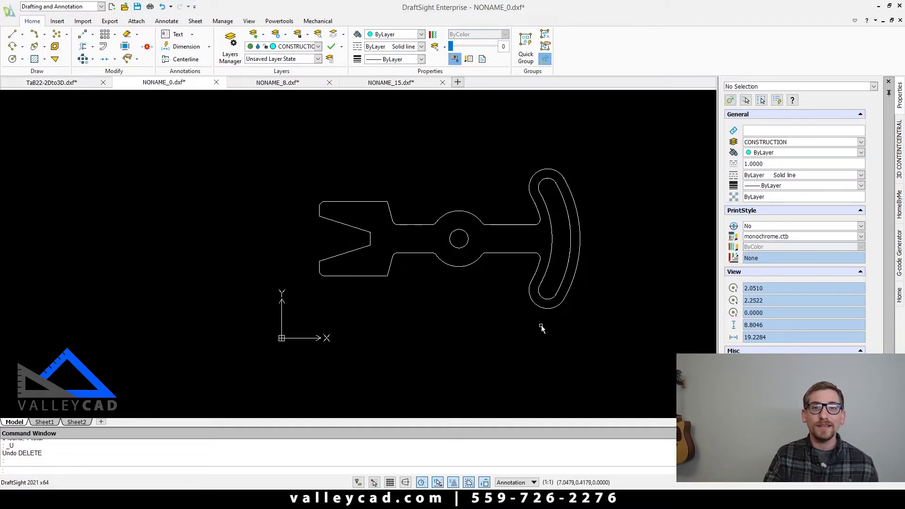
pyautogui.moveTo(291, 156); pyautogui.dragTo(629, 351)
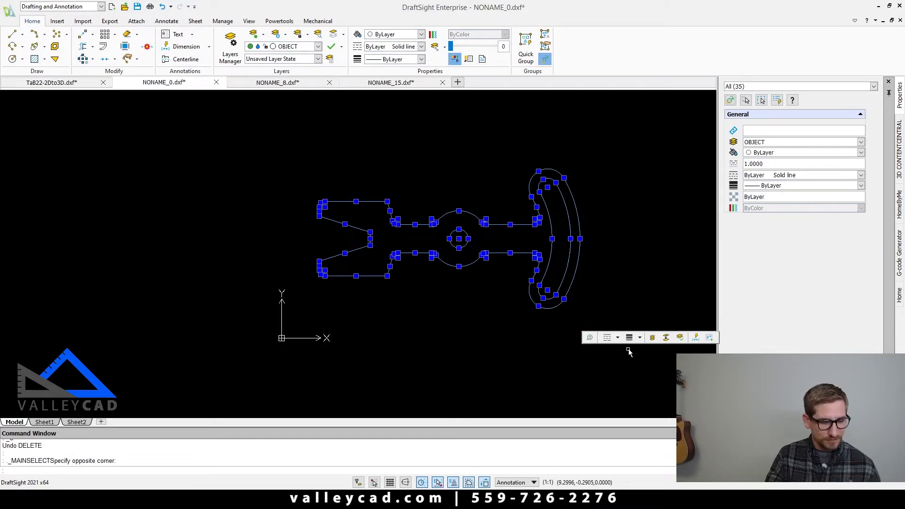
pyautogui.hotkey('ctrl', 'c')
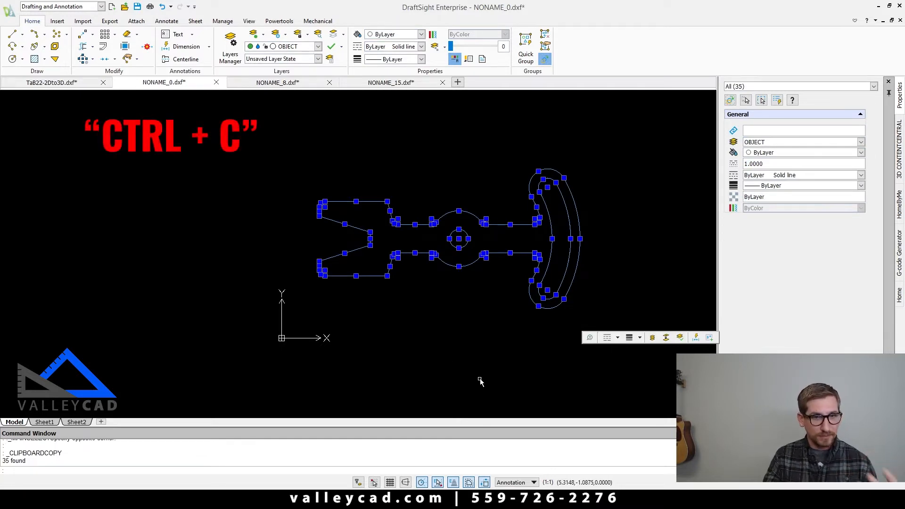
pyautogui.click(272, 456)
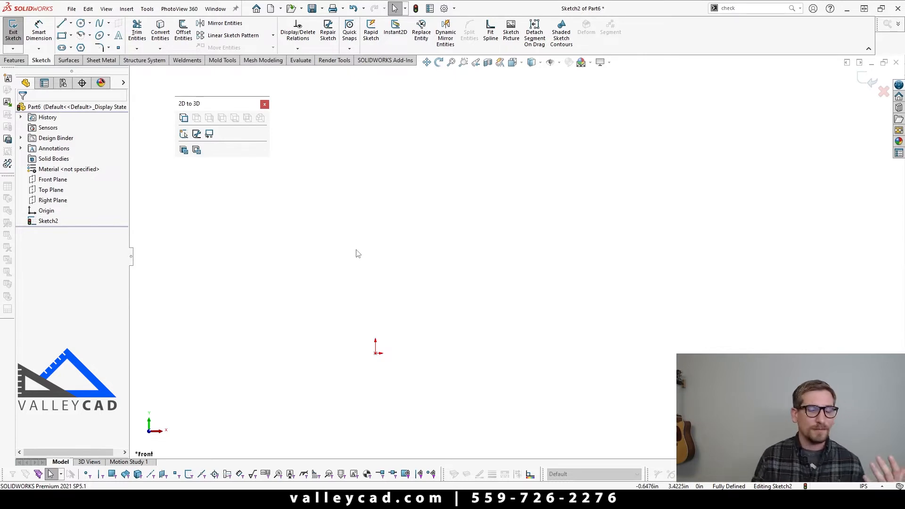
pyautogui.hotkey('ctrl', 'v')
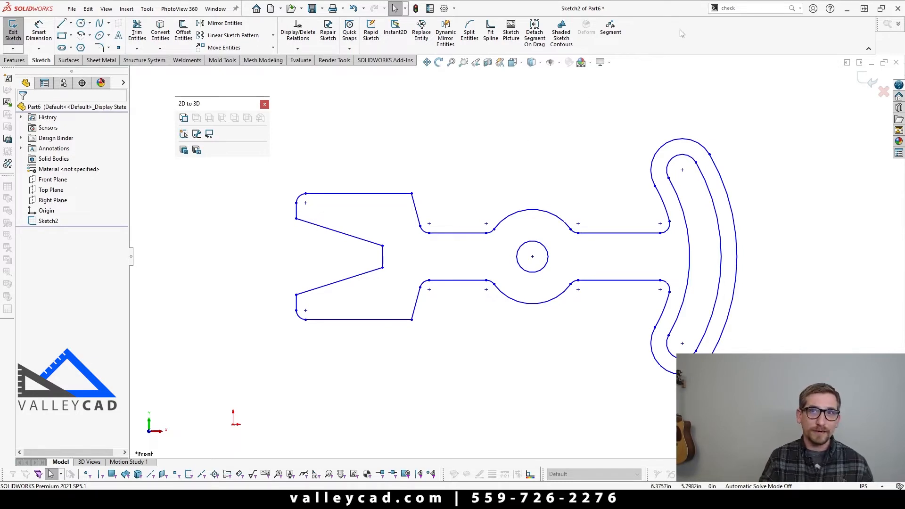
# - Run Check Sketch for Feature Usage on the pasted profile with Base Extrude as the feature usage, and close the check
pyautogui.click(741, 9)
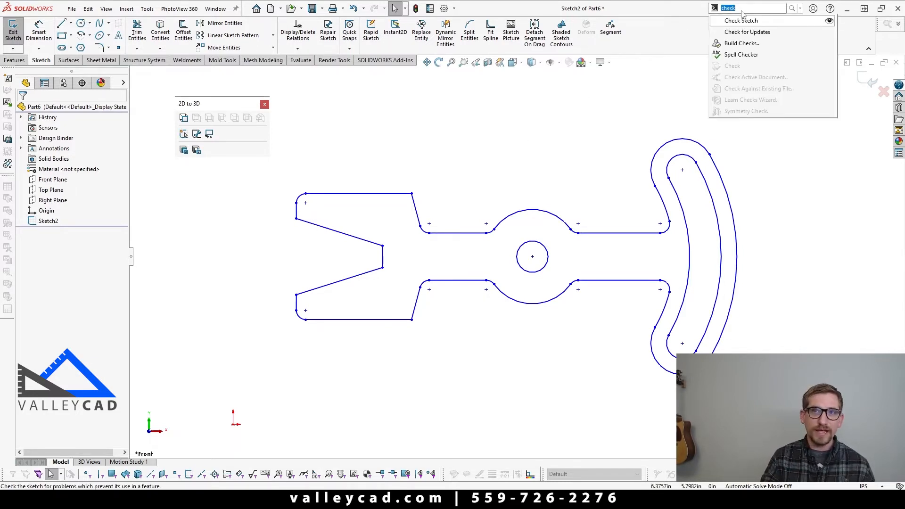
pyautogui.click(741, 19)
pyautogui.click(215, 114)
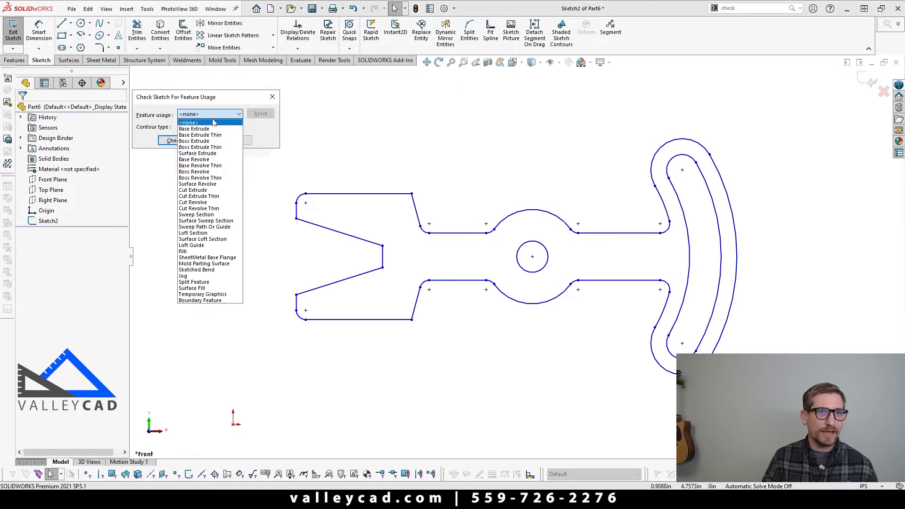
pyautogui.click(211, 126)
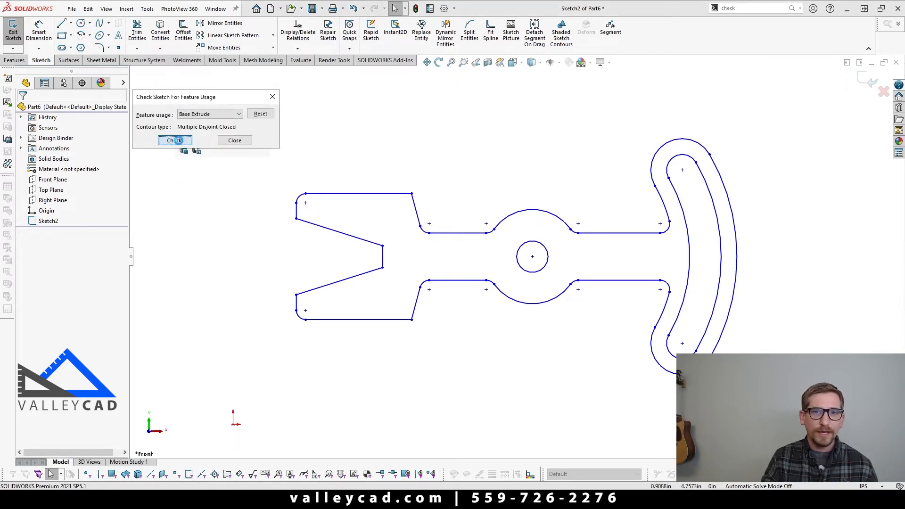
pyautogui.click(184, 141)
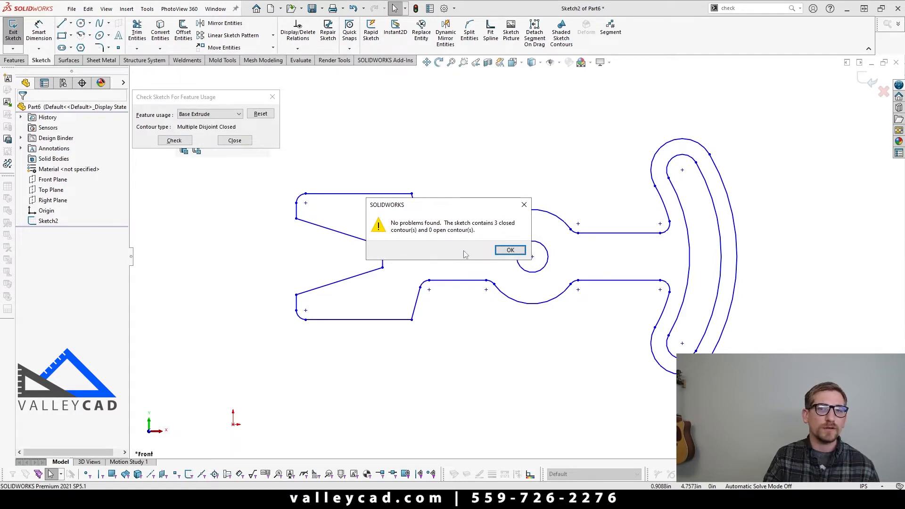
pyautogui.click(515, 250)
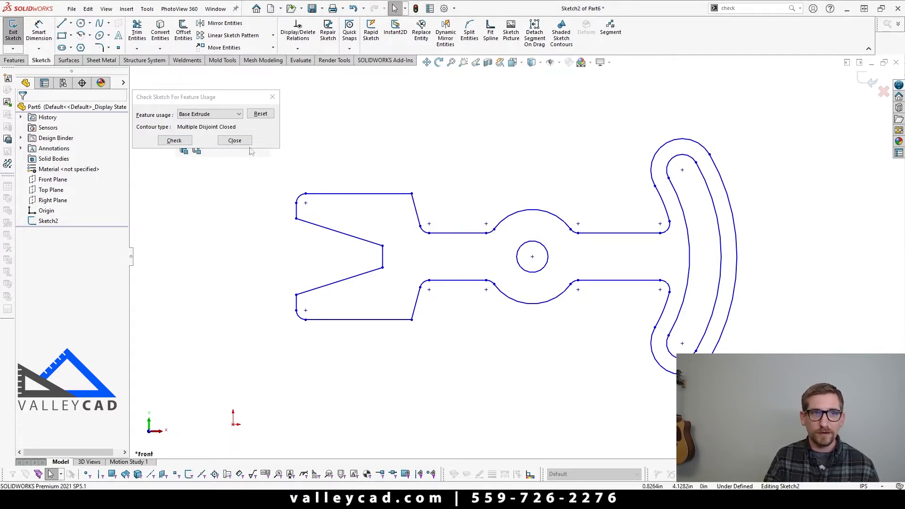
pyautogui.click(235, 141)
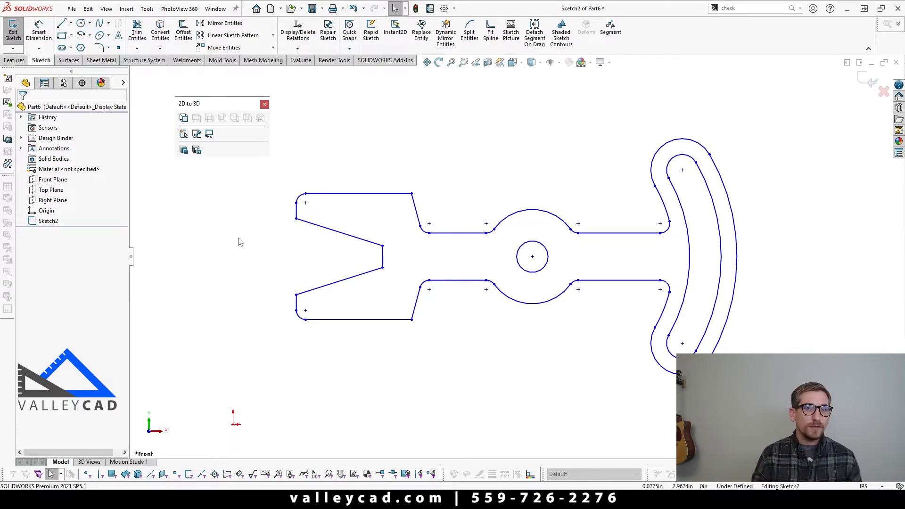
# - Compare the profile's position relative to the origin in the SOLIDWORKS sketch and in NONAME_0.dxf in DraftSight
pyautogui.scroll(4, 504, 274)
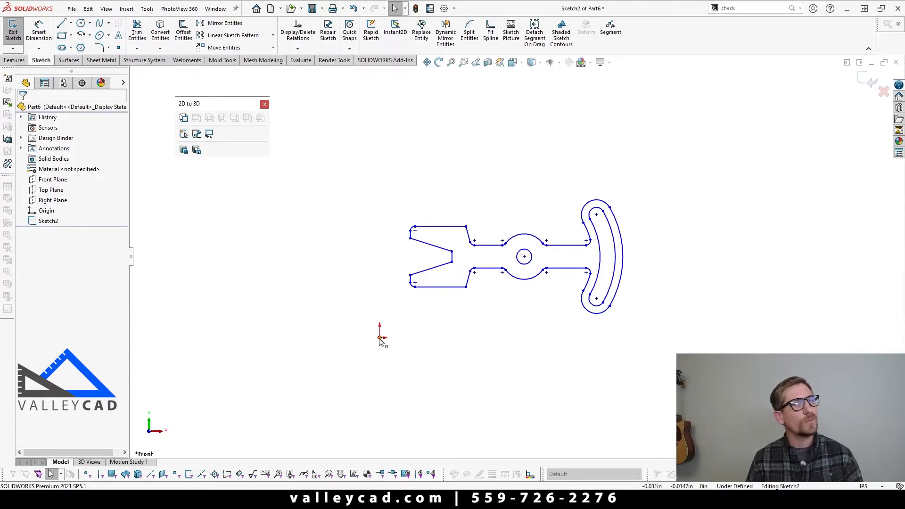
pyautogui.moveTo(204, 501)
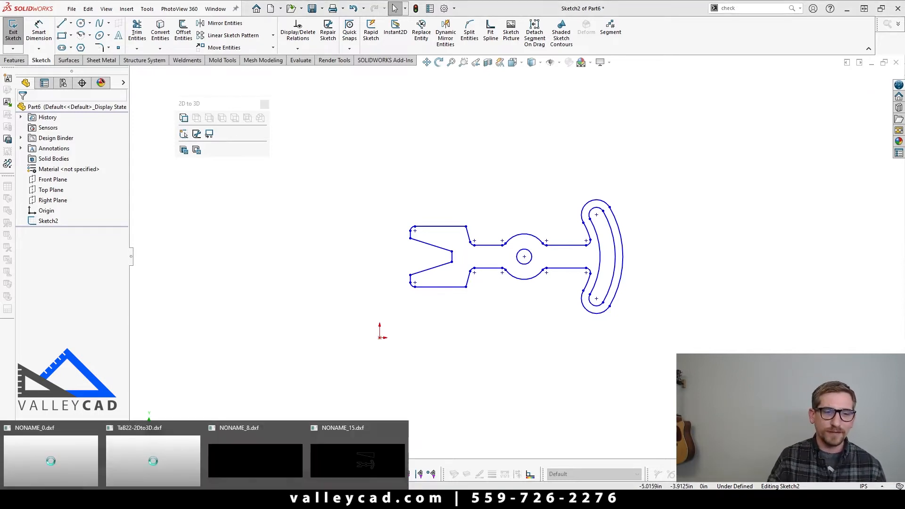
pyautogui.click(230, 455)
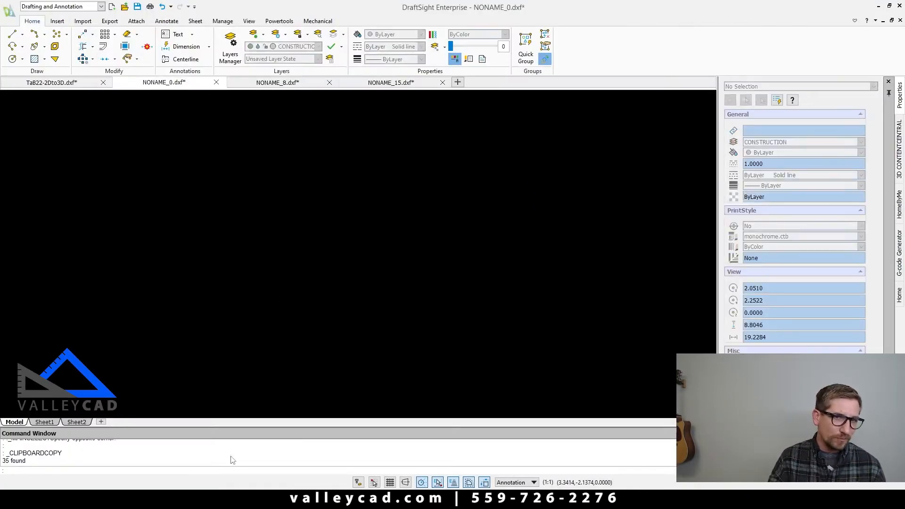
pyautogui.click(177, 84)
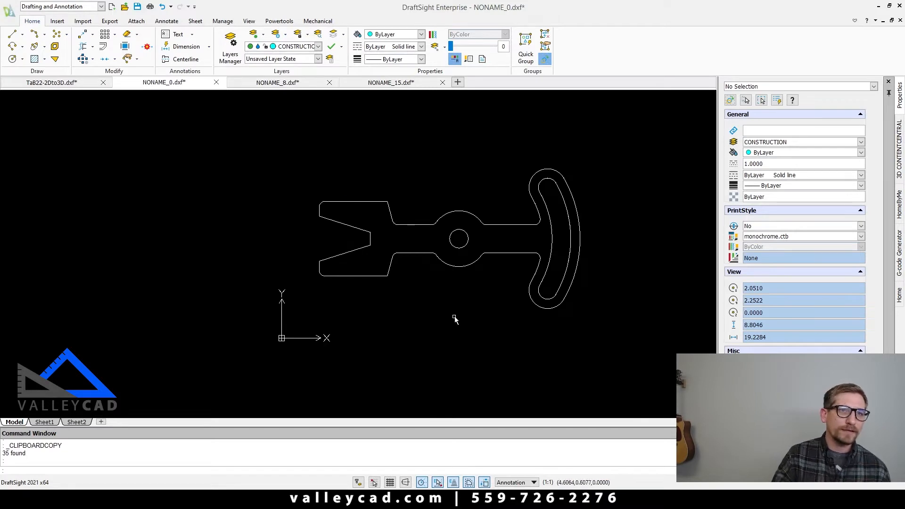
pyautogui.scroll(-2, 485, 286)
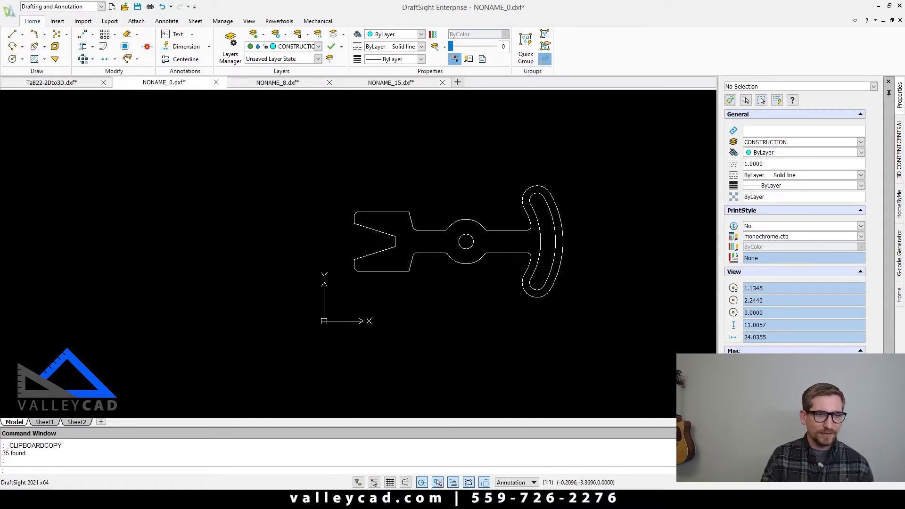
pyautogui.moveTo(216, 499)
pyautogui.click(275, 460)
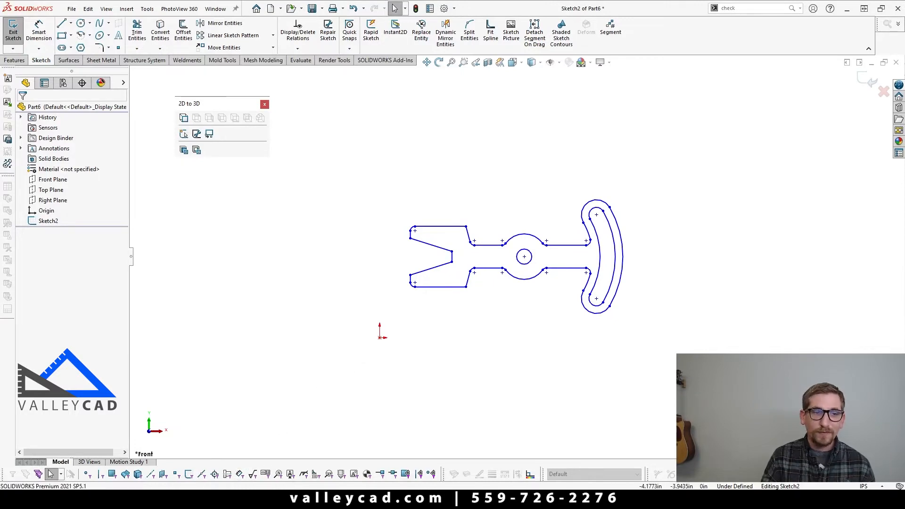
pyautogui.moveTo(207, 500)
pyautogui.click(268, 456)
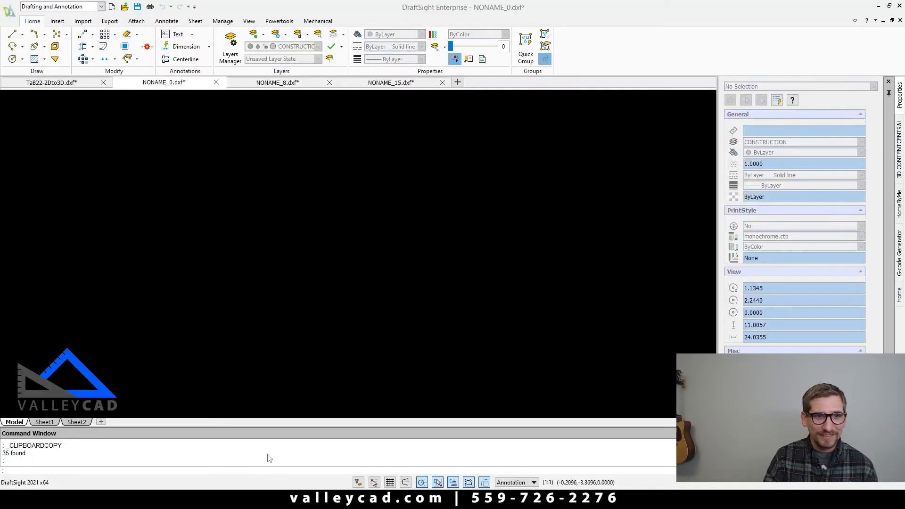
pyautogui.click(177, 82)
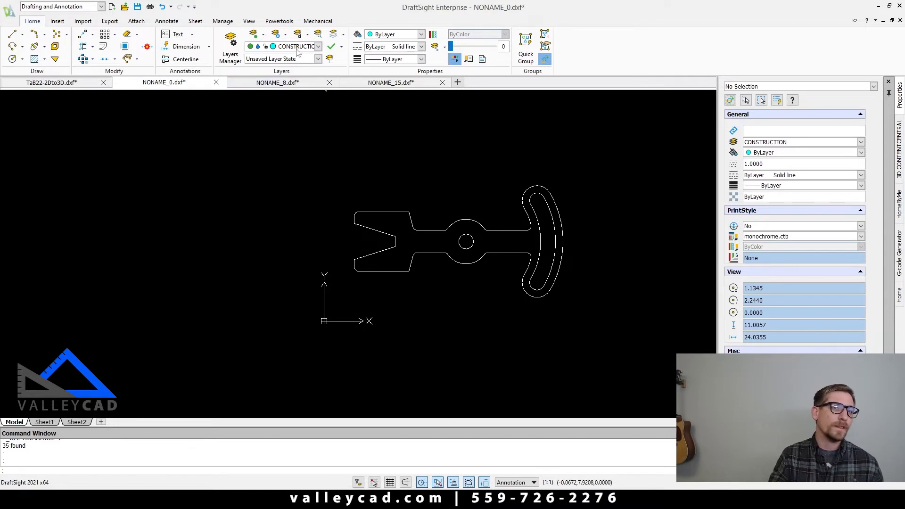
# - Make CONSTRUCTION the active layer and draw one diagonal line from the origin 0,0 outward, away from the profile
pyautogui.click(318, 46)
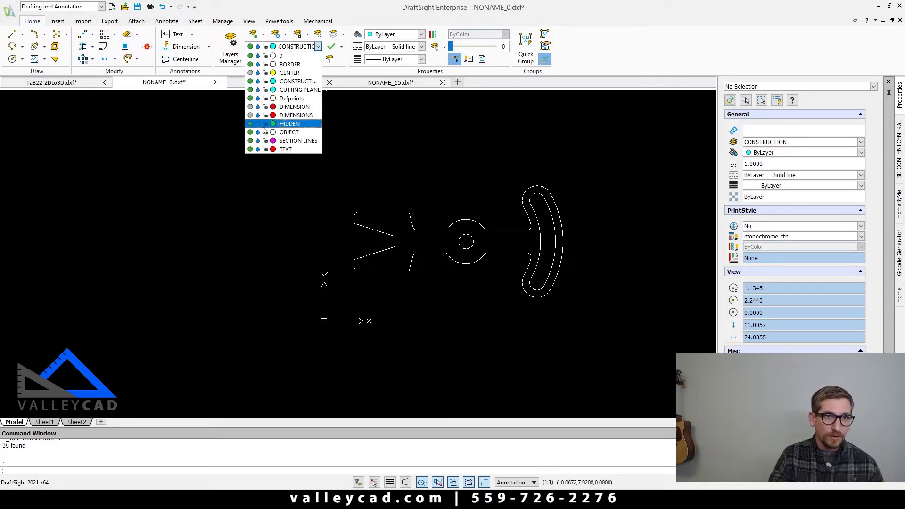
pyautogui.click(298, 82)
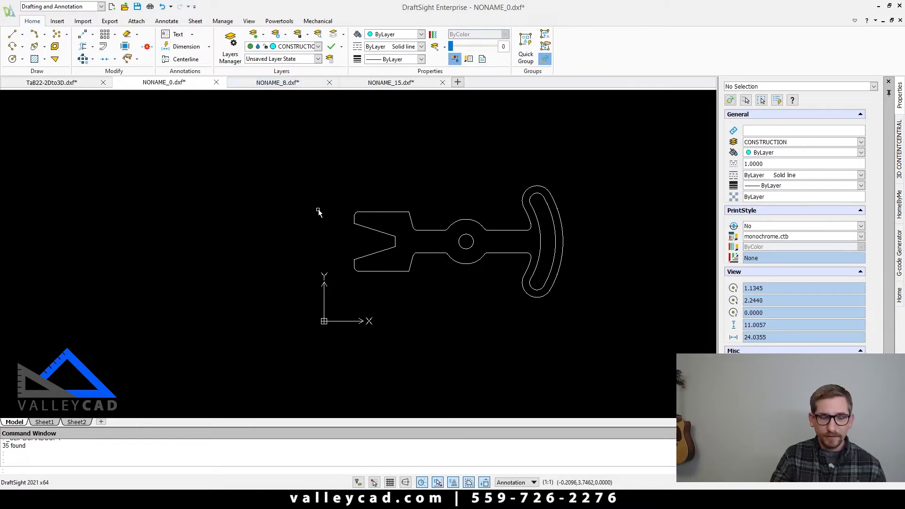
pyautogui.write('l')
pyautogui.press('Return')
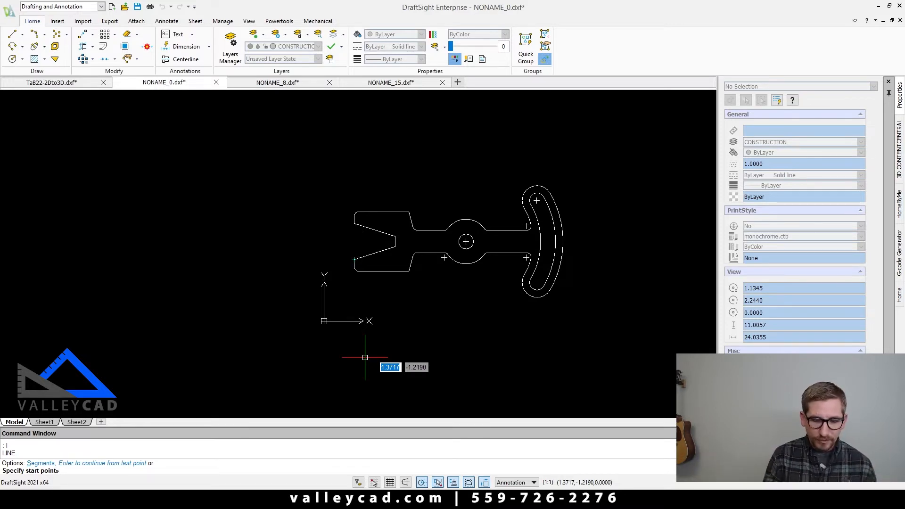
pyautogui.write('0')
pyautogui.press('Tab')
pyautogui.write('0')
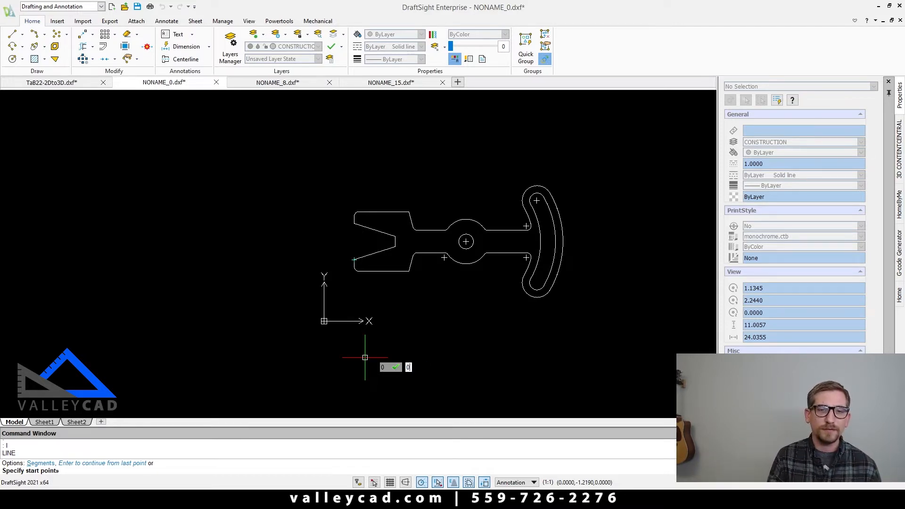
pyautogui.press('Return')
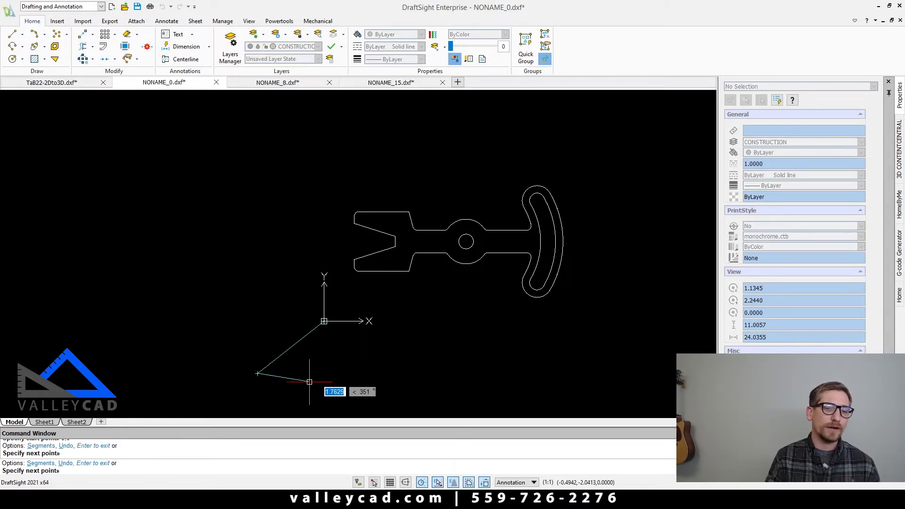
pyautogui.press('Escape')
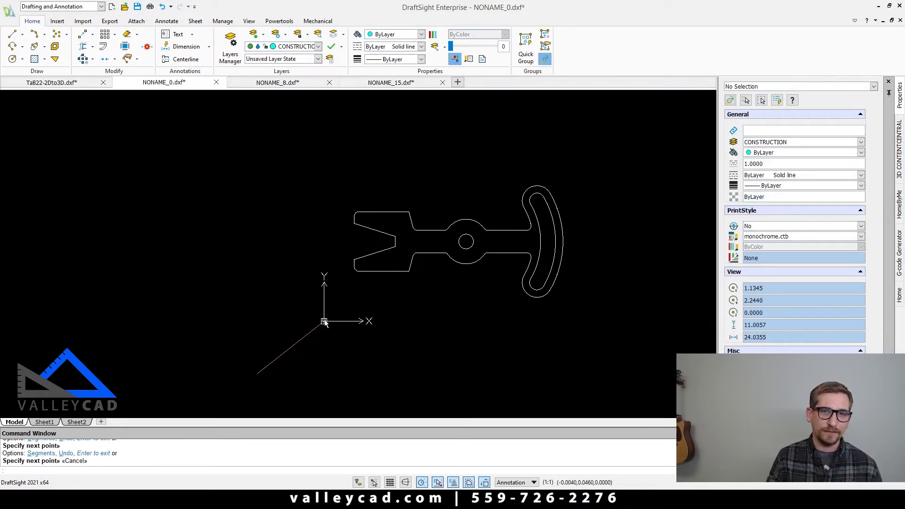
pyautogui.scroll(2, 411, 327)
pyautogui.scroll(-4, 409, 324)
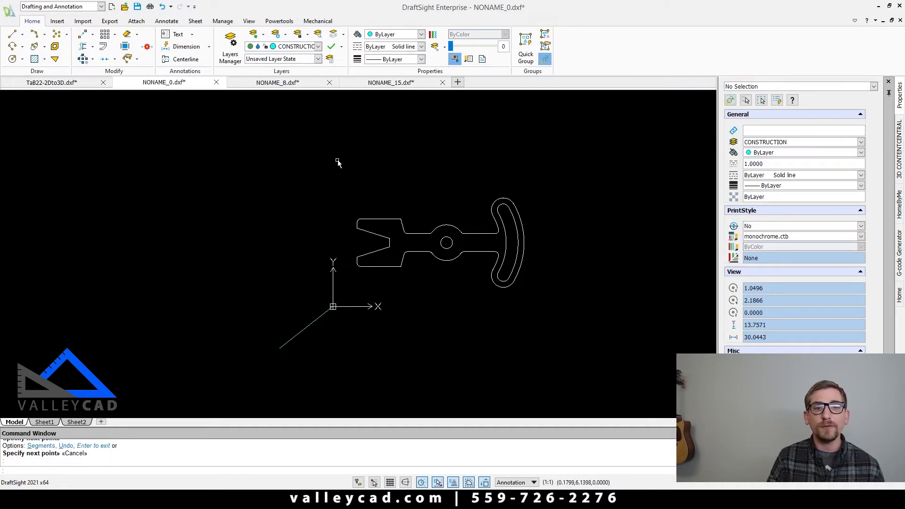
pyautogui.click(323, 155)
pyautogui.click(591, 307)
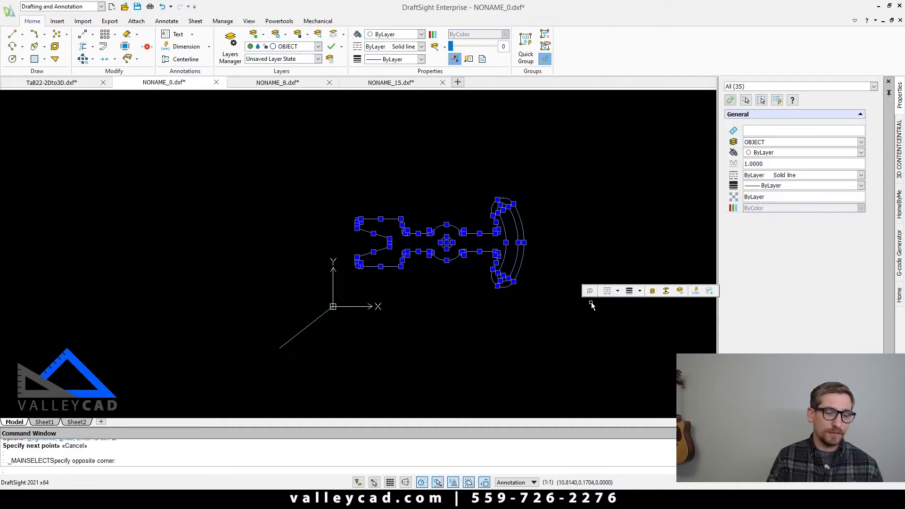
pyautogui.write('co')
pyautogui.press('Return')
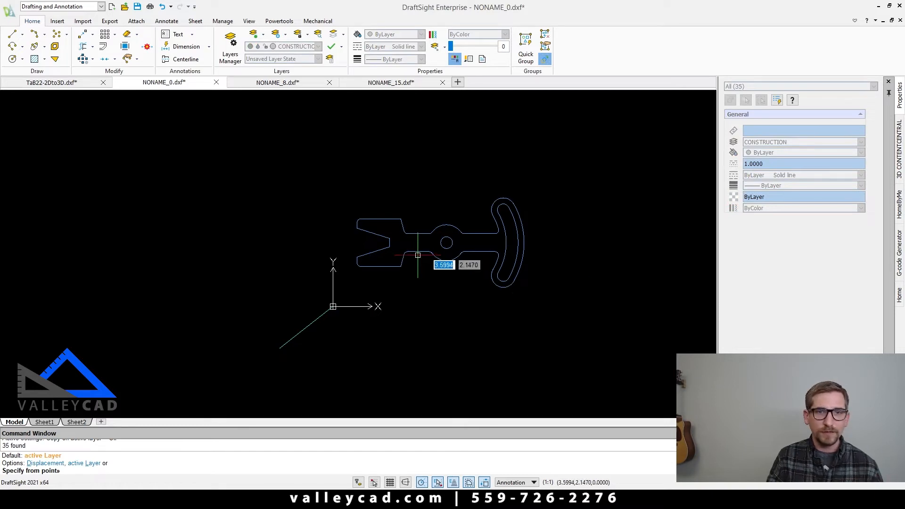
pyautogui.click(447, 243)
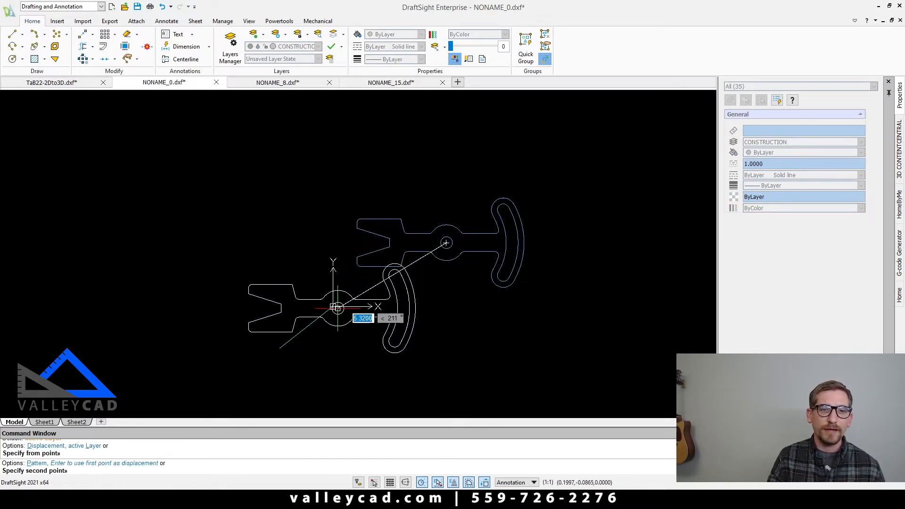
pyautogui.click(333, 306)
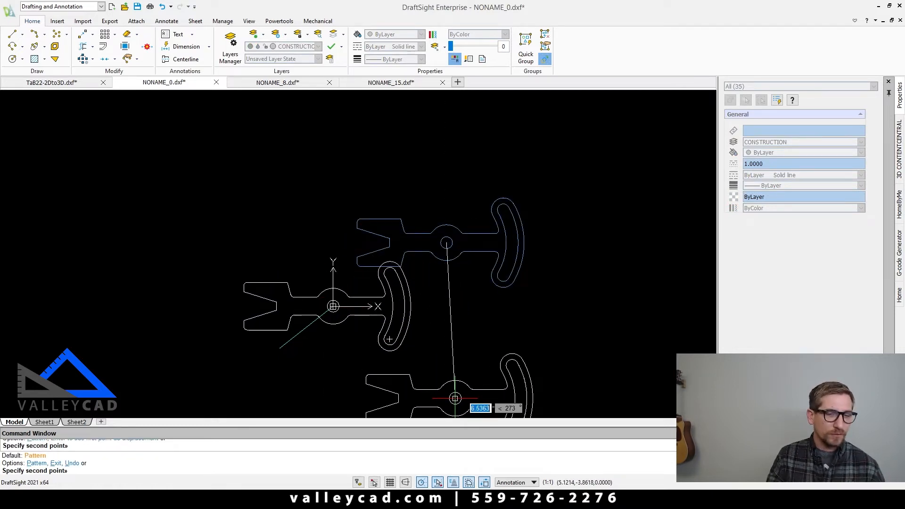
pyautogui.press('Escape')
pyautogui.hotkey('ctrl', 'z')
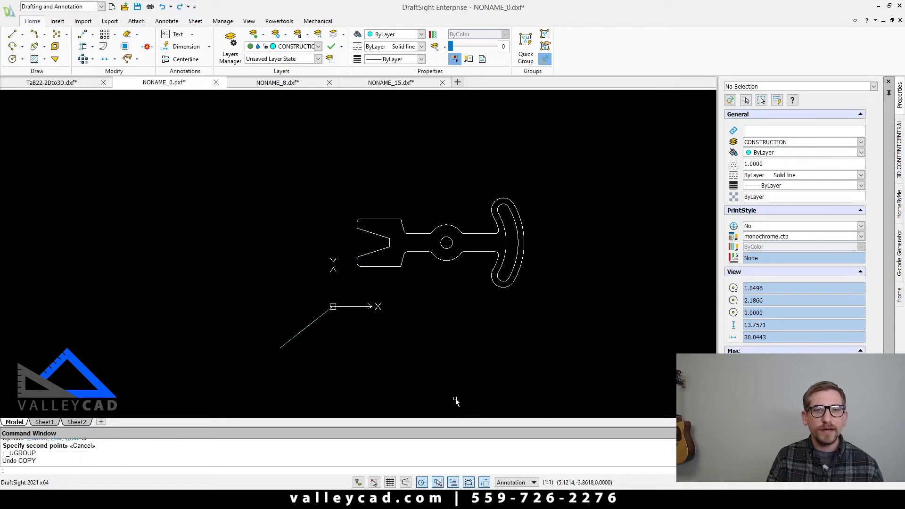
# - Move the whole profile from the centre of its small circle to the origin at the end of the diagonal line
pyautogui.click(343, 200)
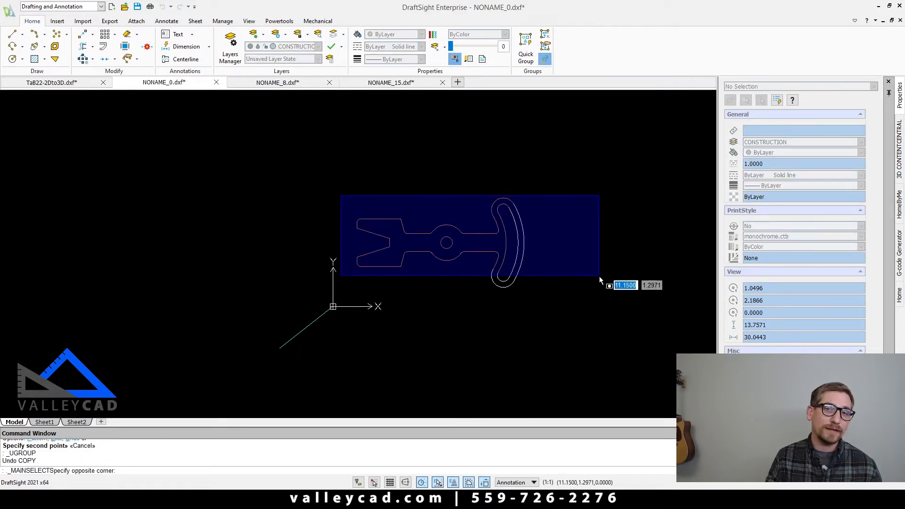
pyautogui.click(602, 293)
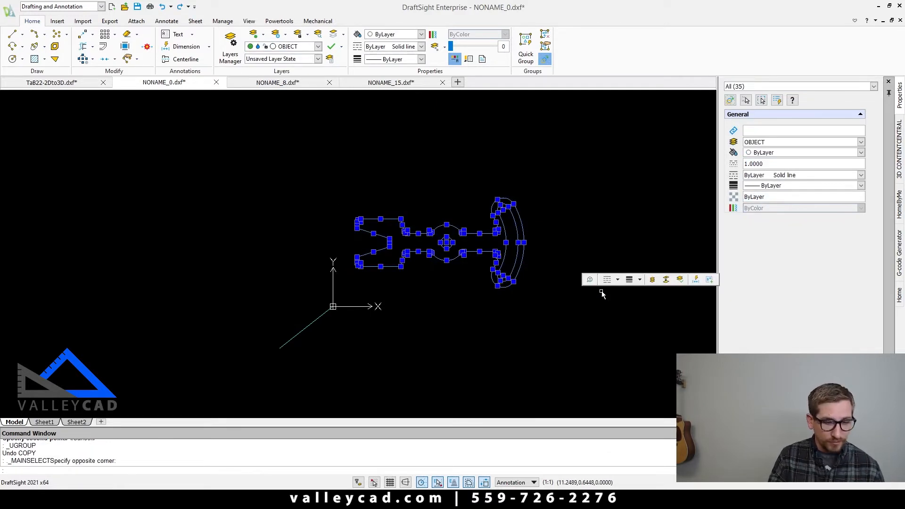
pyautogui.write('M')
pyautogui.press('Return')
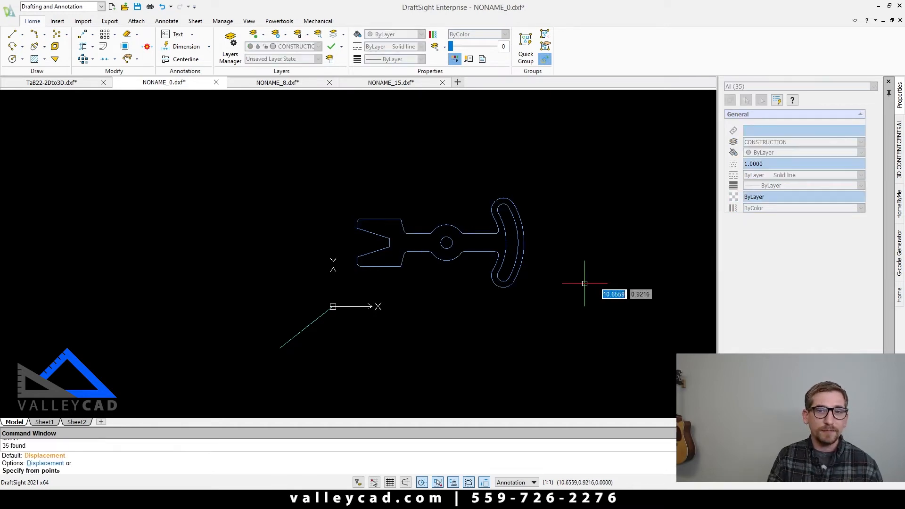
pyautogui.click(446, 242)
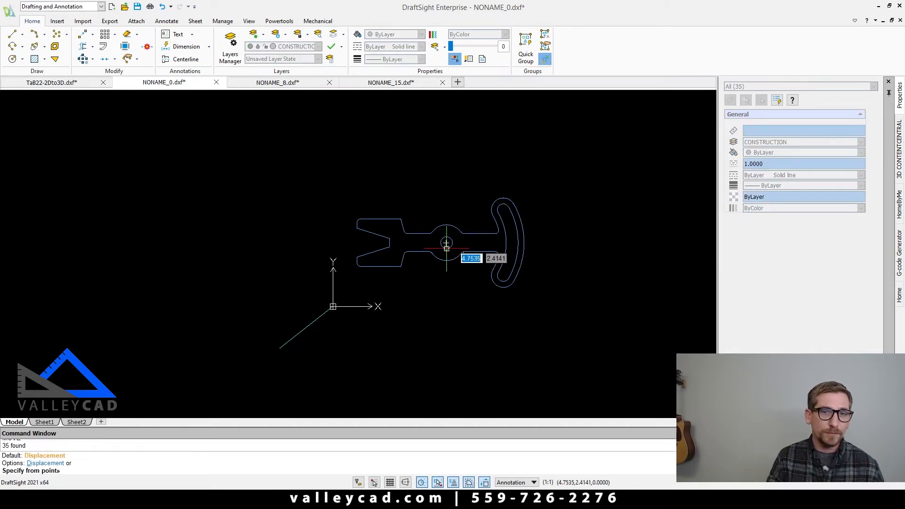
pyautogui.click(333, 307)
pyautogui.press('Escape')
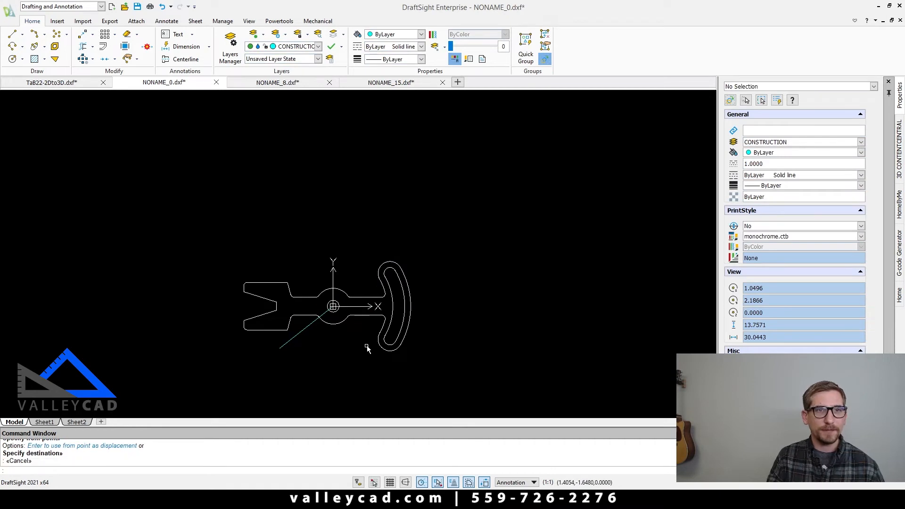
# - Delete the diagonal construction line that starts at the origin
pyautogui.moveTo(305, 353); pyautogui.dragTo(298, 323)
pyautogui.press('Delete')
pyautogui.scroll(5, 404, 307)
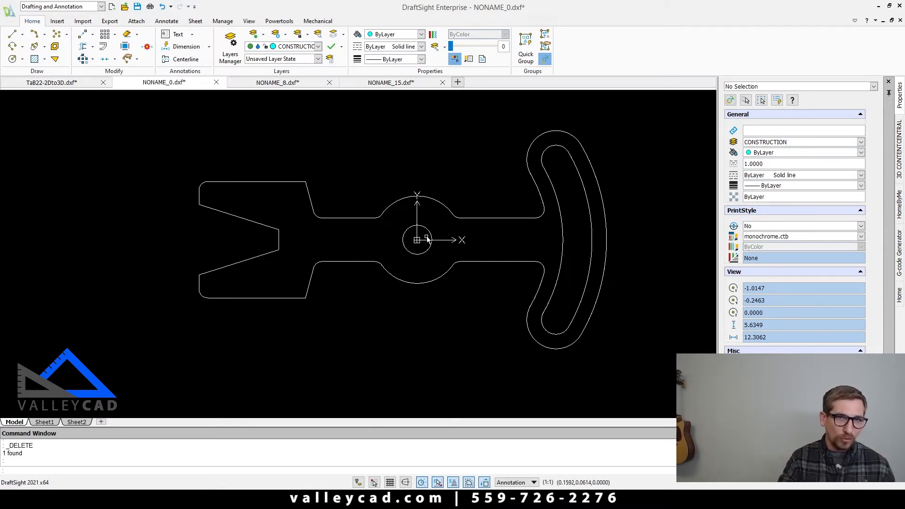
# - Copy the whole repositioned profile to the clipboard and switch to the open Part6 sketch in SOLIDWORKS
pyautogui.scroll(-1, 426, 240)
pyautogui.scroll(-1, 329, 229)
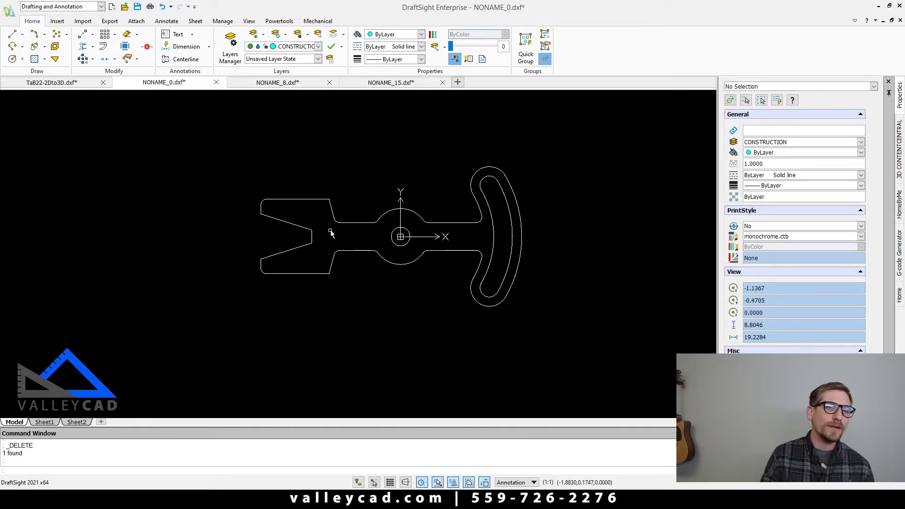
pyautogui.click(224, 140)
pyautogui.click(623, 339)
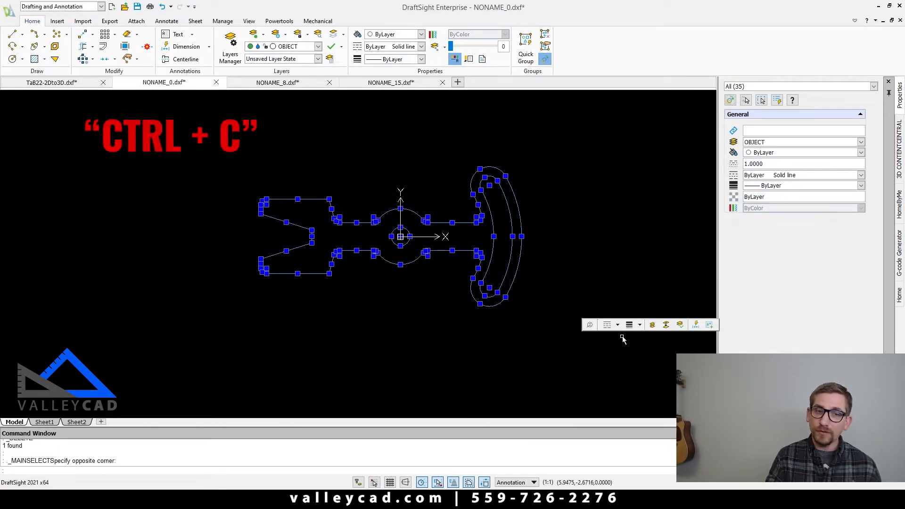
pyautogui.hotkey('ctrl', 'c')
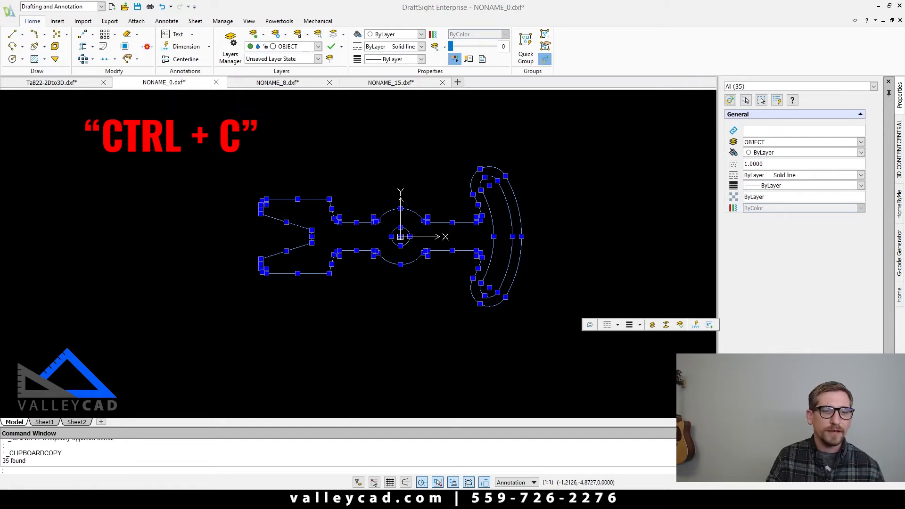
pyautogui.click(264, 466)
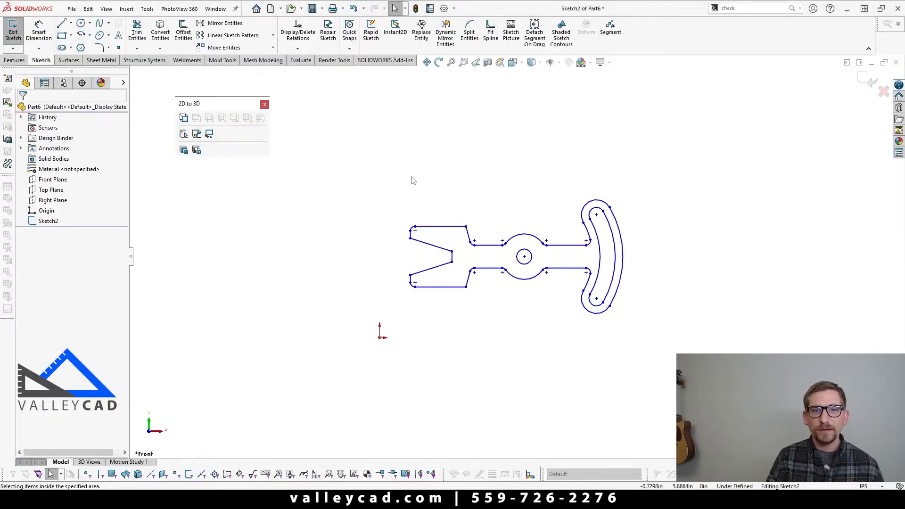
# - Delete the old off-origin profile from the Part6 sketch and paste the copied profile in its place
pyautogui.moveTo(365, 138); pyautogui.dragTo(677, 359)
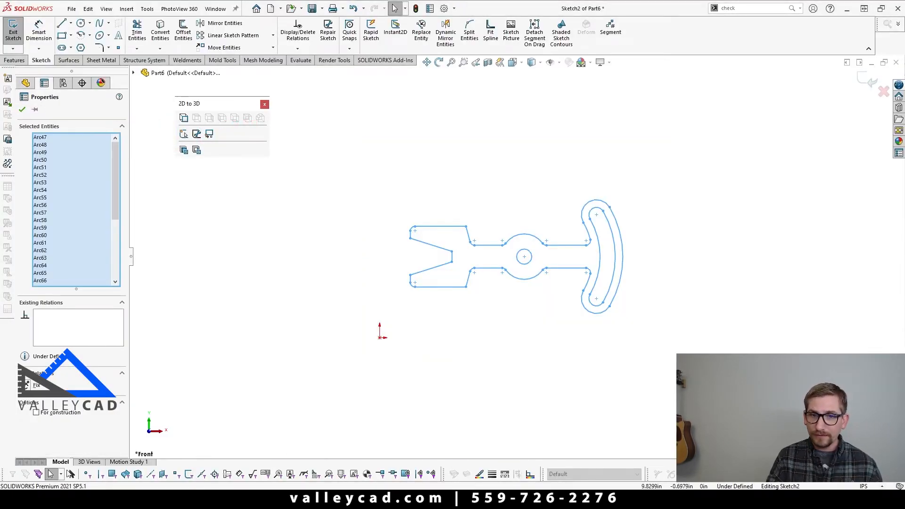
pyautogui.press('Delete')
pyautogui.moveTo(540, 249); pyautogui.dragTo(669, 358)
pyautogui.hotkey('ctrl', 'x')
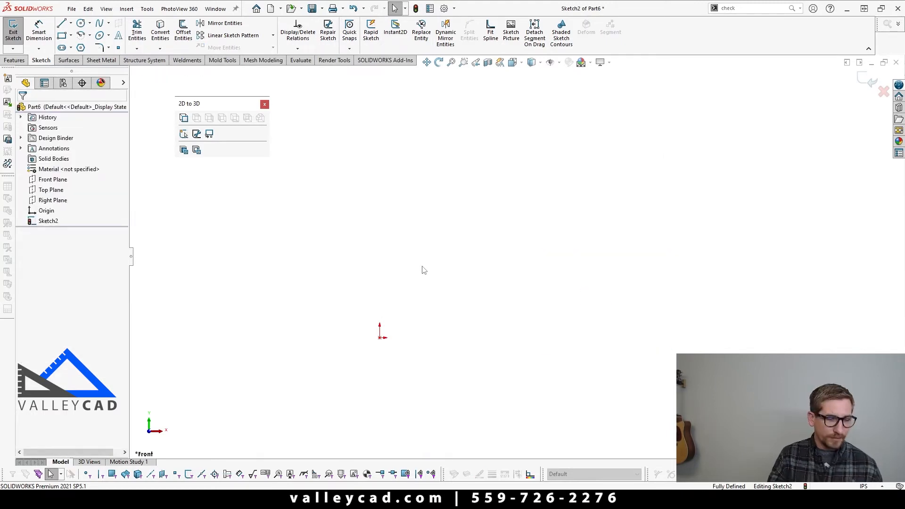
pyautogui.hotkey('ctrl', 'v')
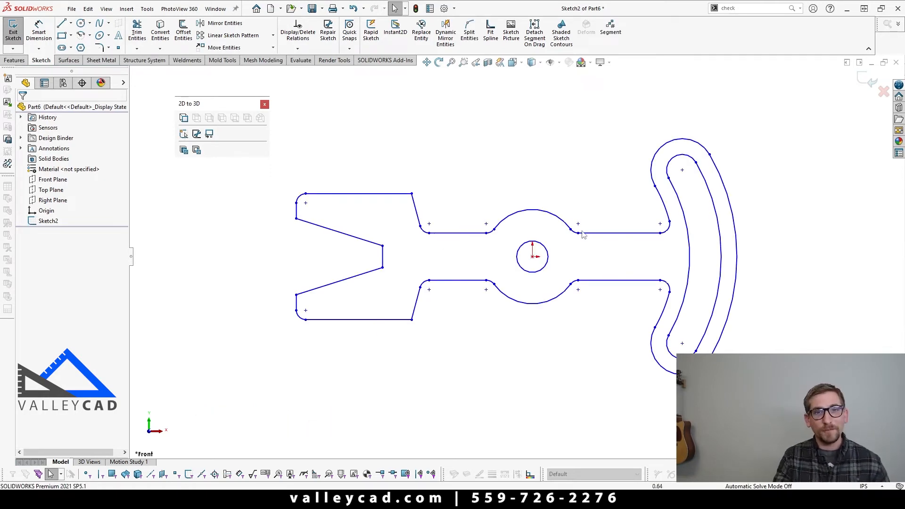
pyautogui.press('f')
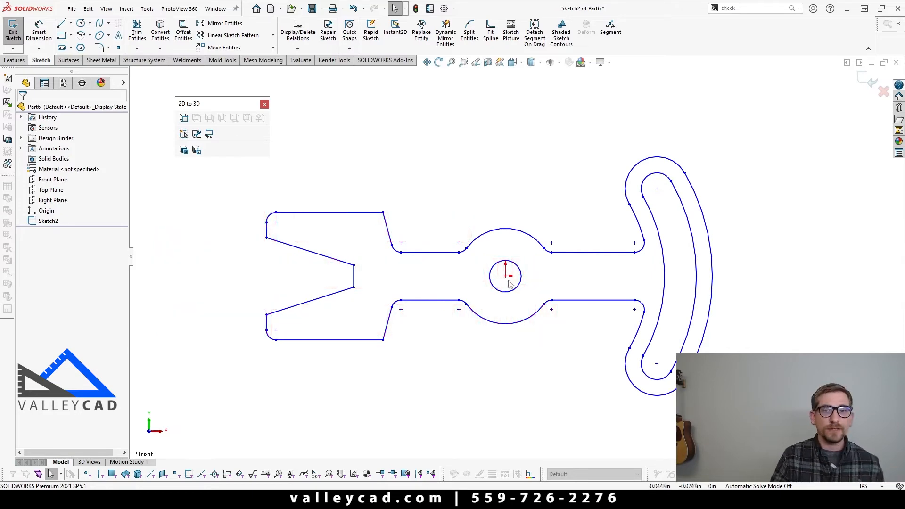
# - Try to shift the small circle's centre point off the origin, and undo the shift
pyautogui.click(506, 277)
pyautogui.moveTo(514, 286)
pyautogui.mouseDown()
pyautogui.moveTo(518, 327)
pyautogui.moveTo(494, 290)
pyautogui.moveTo(500, 245)
pyautogui.moveTo(570, 290)
pyautogui.moveTo(604, 266)
pyautogui.moveTo(507, 277)
pyautogui.moveTo(500, 287)
pyautogui.mouseUp()
pyautogui.click(541, 353)
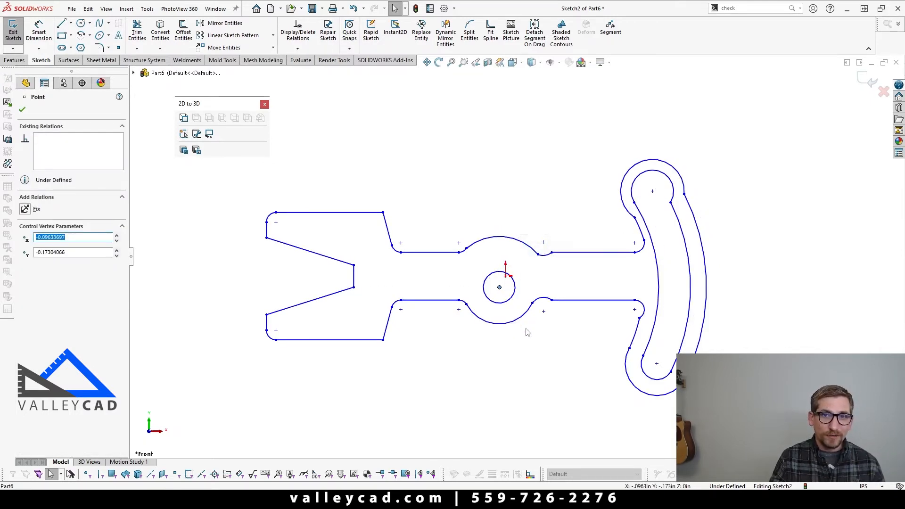
pyautogui.hotkey('ctrl', 'z')
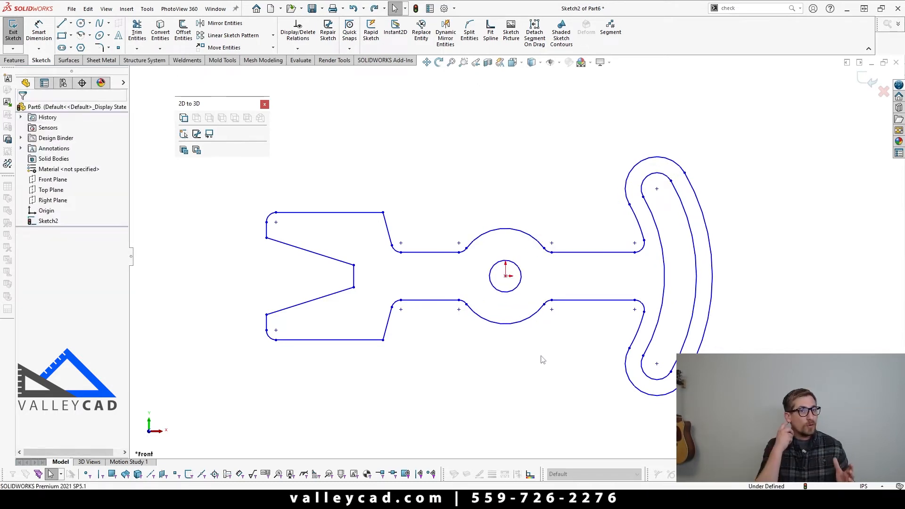
# - Try a Fix relation on all entities of the pasted profile, undo it, and clear the selection
pyautogui.press('f')
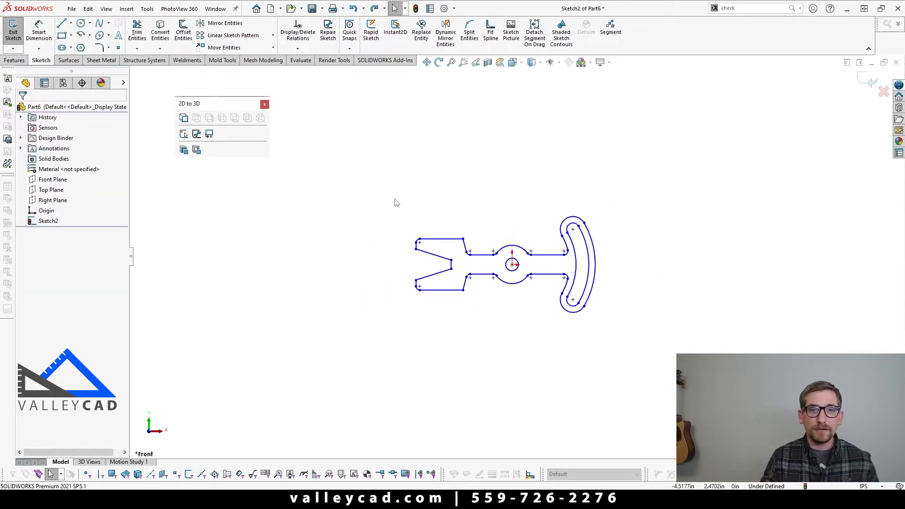
pyautogui.moveTo(393, 196)
pyautogui.mouseDown()
pyautogui.moveTo(657, 323)
pyautogui.moveTo(689, 354)
pyautogui.mouseUp()
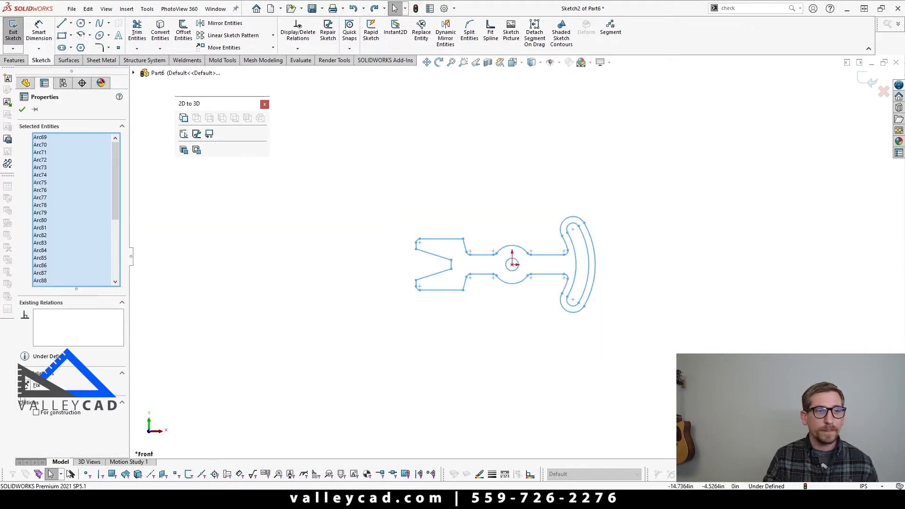
pyautogui.click(28, 386)
pyautogui.press('Escape')
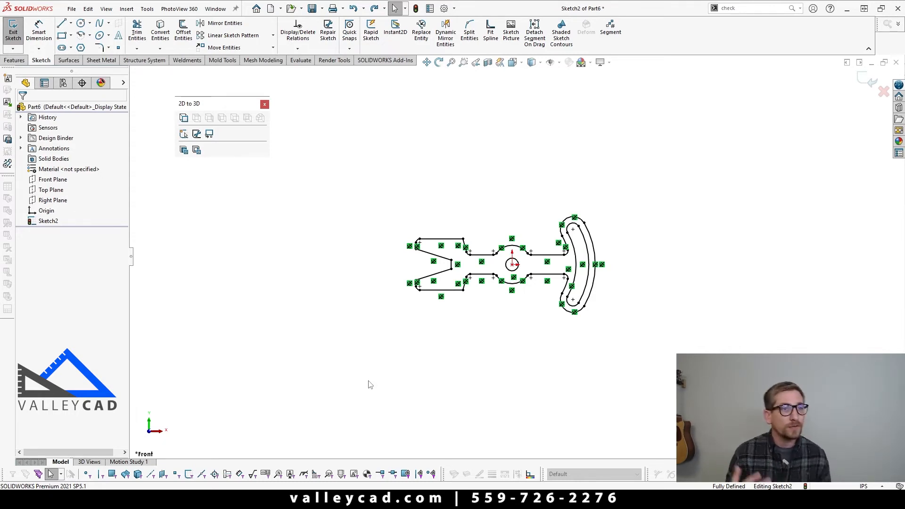
pyautogui.hotkey('ctrl', 'z')
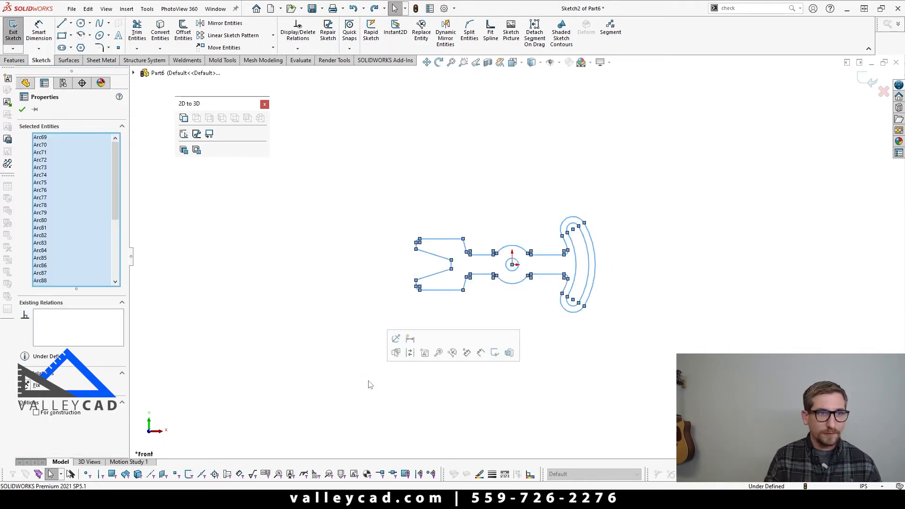
pyautogui.click(356, 376)
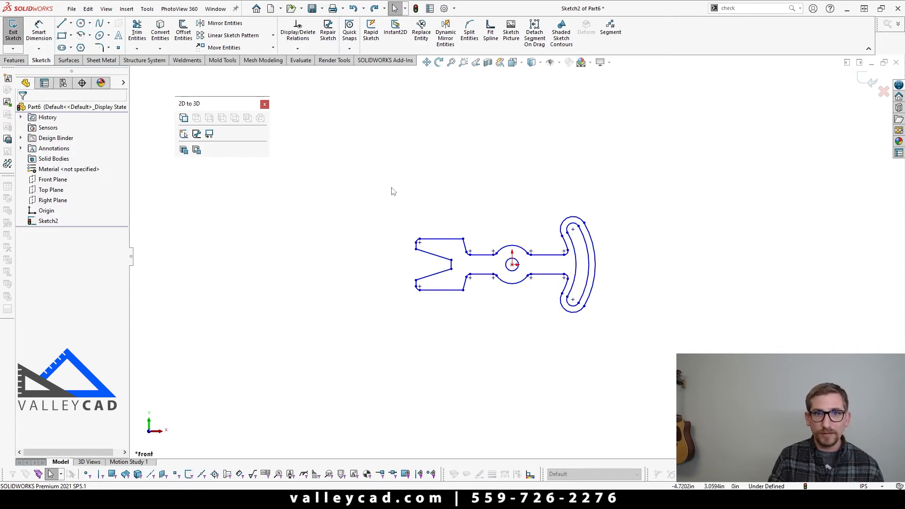
pyautogui.moveTo(392, 189); pyautogui.dragTo(744, 380)
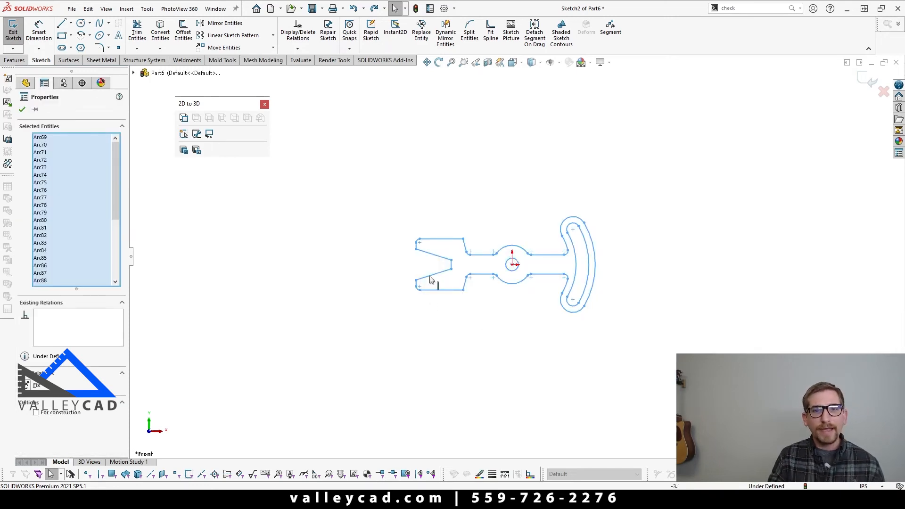
pyautogui.click(450, 372)
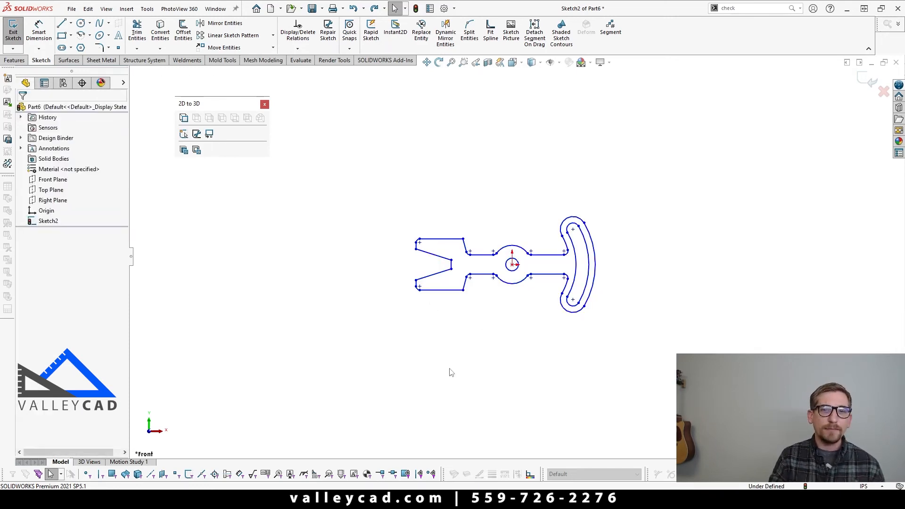
# - Try fully defining all sketch entities with automatic relations and ordinate dimensions from the origin, inspect the crowded areas, and cancel the command
pyautogui.rightClick(334, 295)
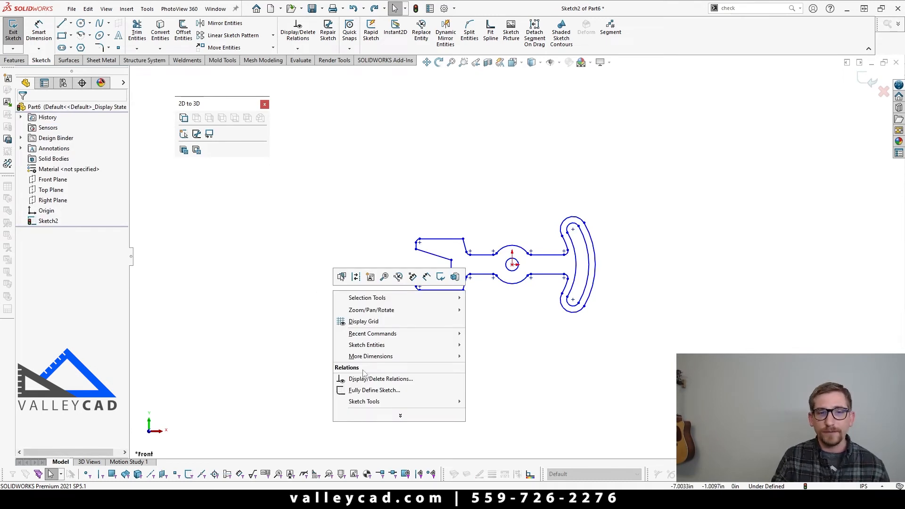
pyautogui.click(376, 392)
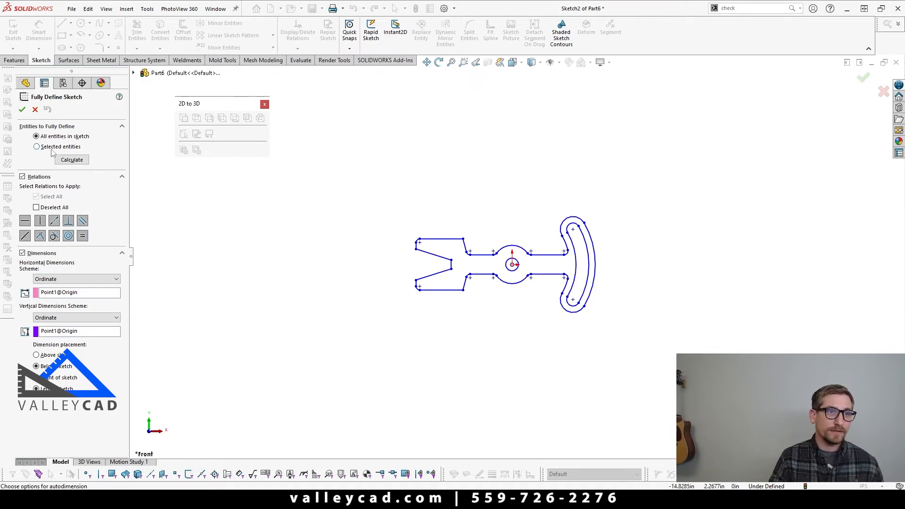
pyautogui.click(71, 160)
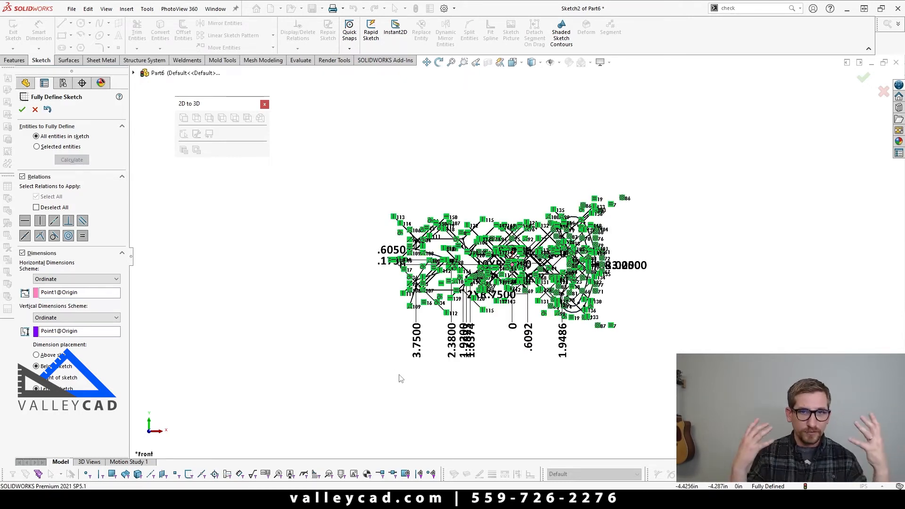
pyautogui.scroll(-3, 496, 277)
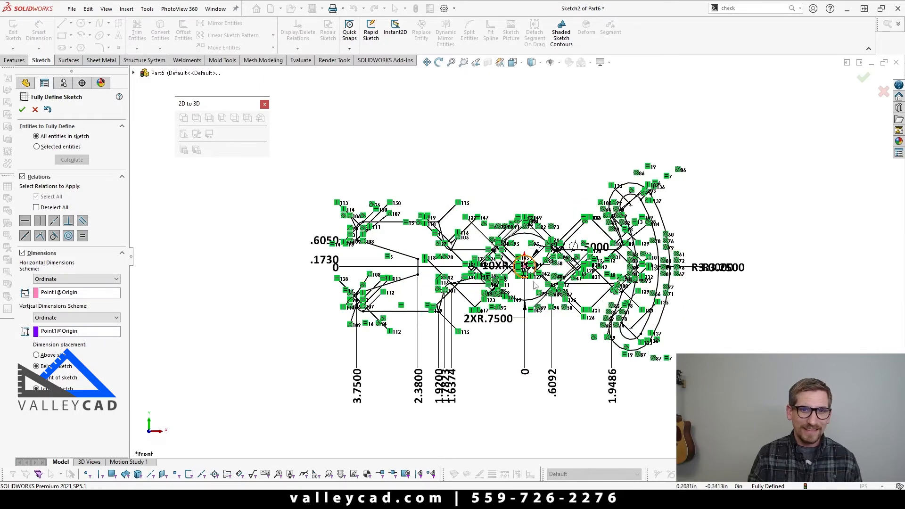
pyautogui.scroll(-5, 535, 282)
pyautogui.scroll(4, 534, 282)
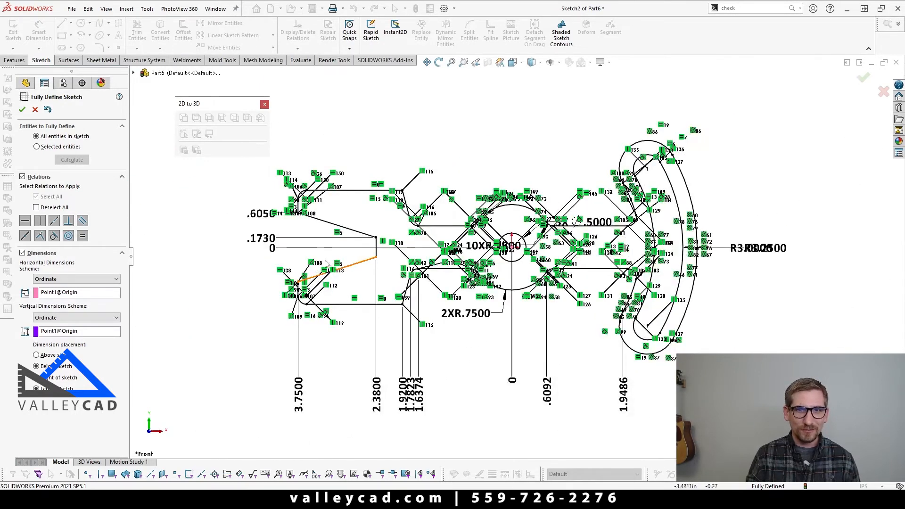
pyautogui.scroll(-5, 502, 374)
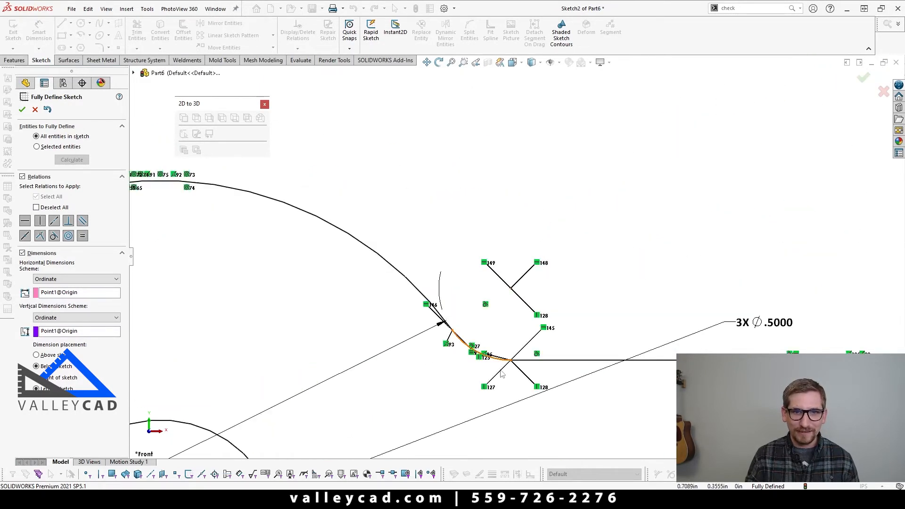
pyautogui.scroll(8, 502, 374)
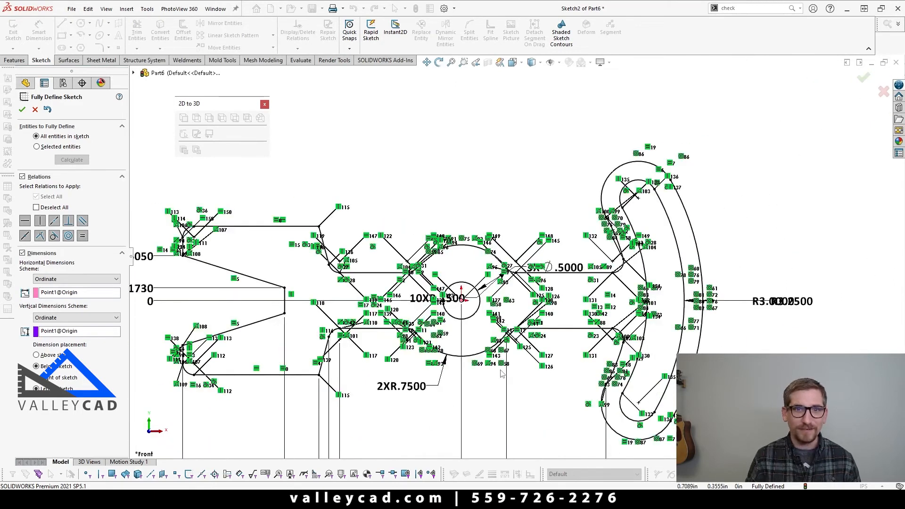
pyautogui.scroll(-6, 511, 296)
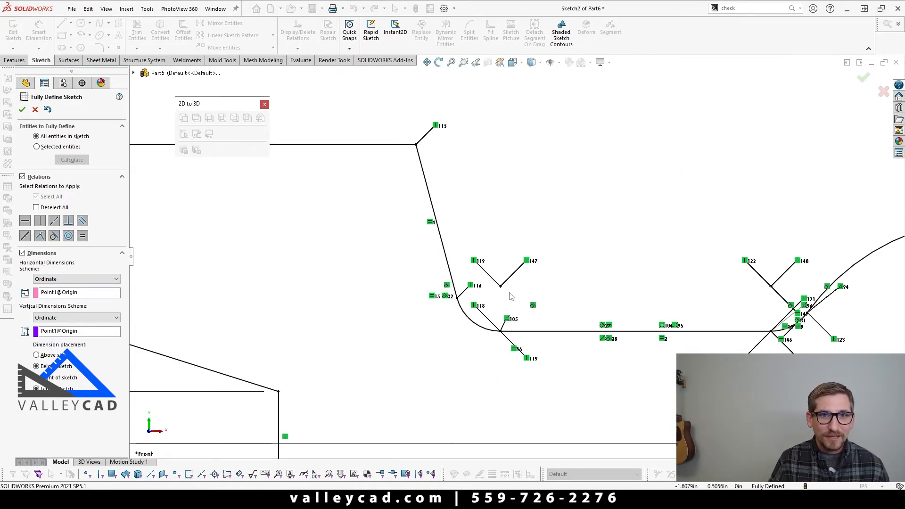
pyautogui.scroll(2, 510, 296)
pyautogui.scroll(4, 510, 296)
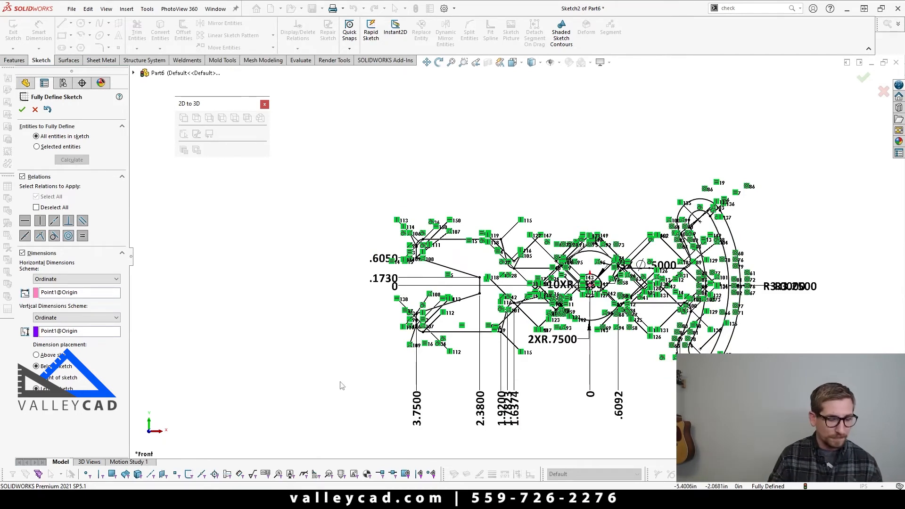
pyautogui.click(35, 110)
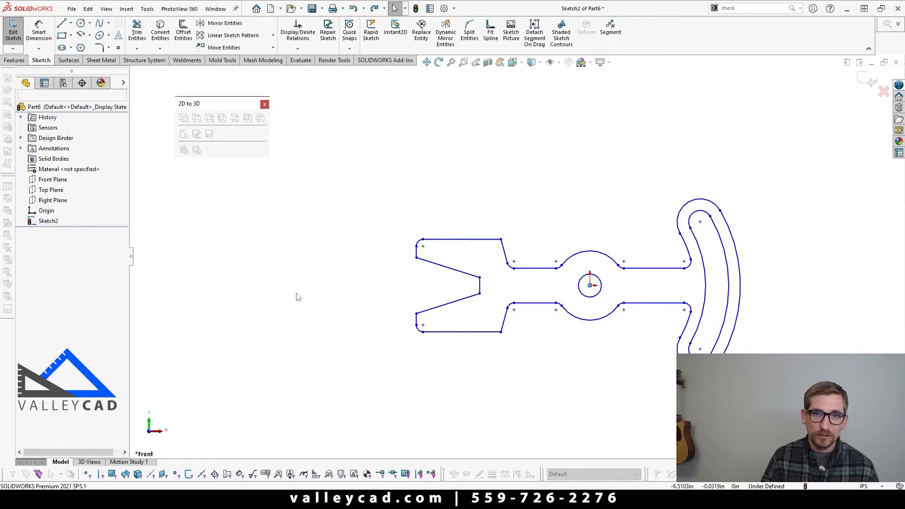
# - Apply a Fix relation to all entities of the origin-centred profile and clear the selection
pyautogui.press('z')
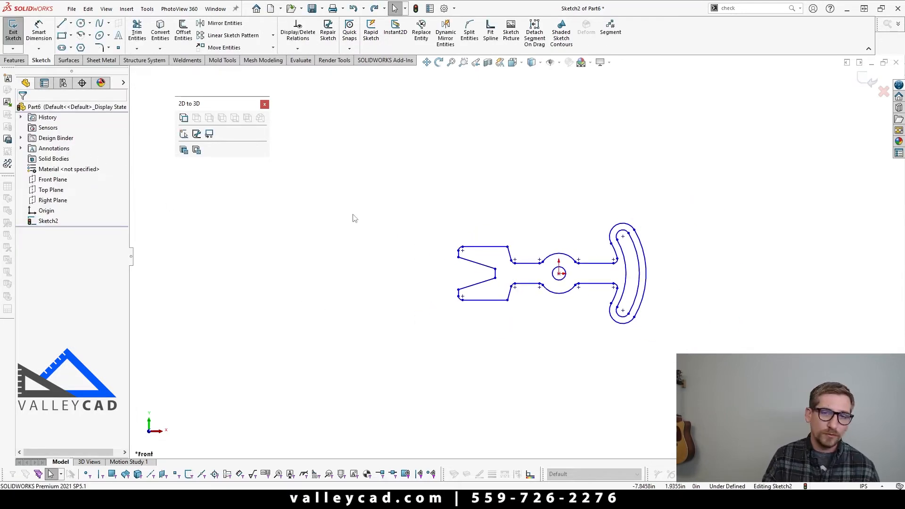
pyautogui.moveTo(356, 197); pyautogui.dragTo(785, 404)
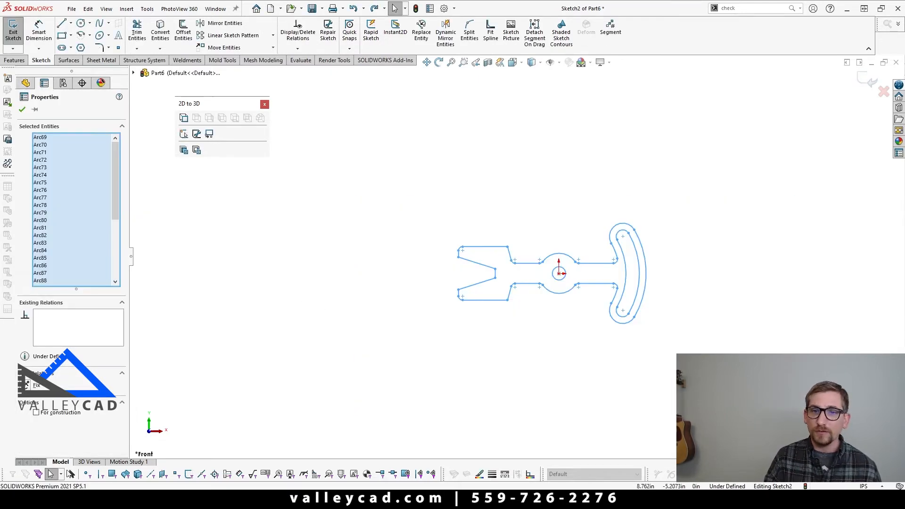
pyautogui.click(27, 386)
pyautogui.click(185, 299)
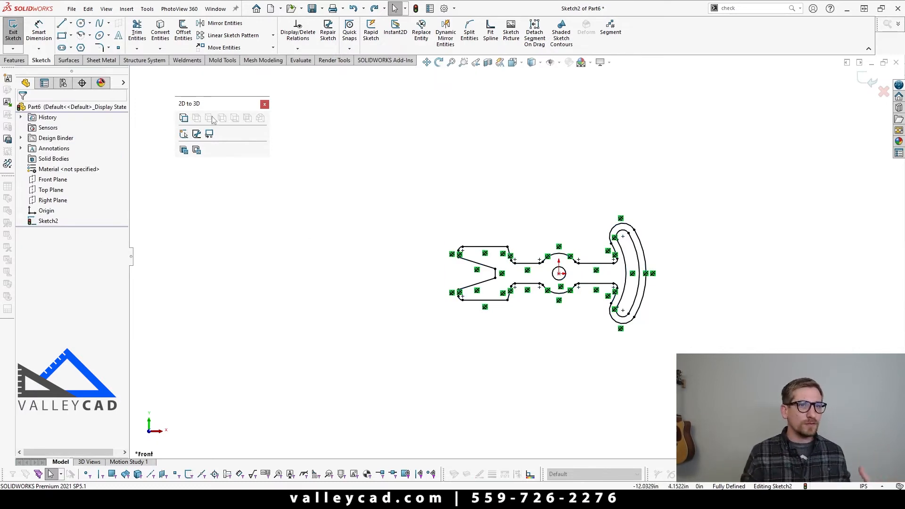
# - Extrude the whole selected profile as a blind 2 in boss using the 2D to 3D Extrude tool
pyautogui.moveTo(210, 104); pyautogui.dragTo(313, 189)
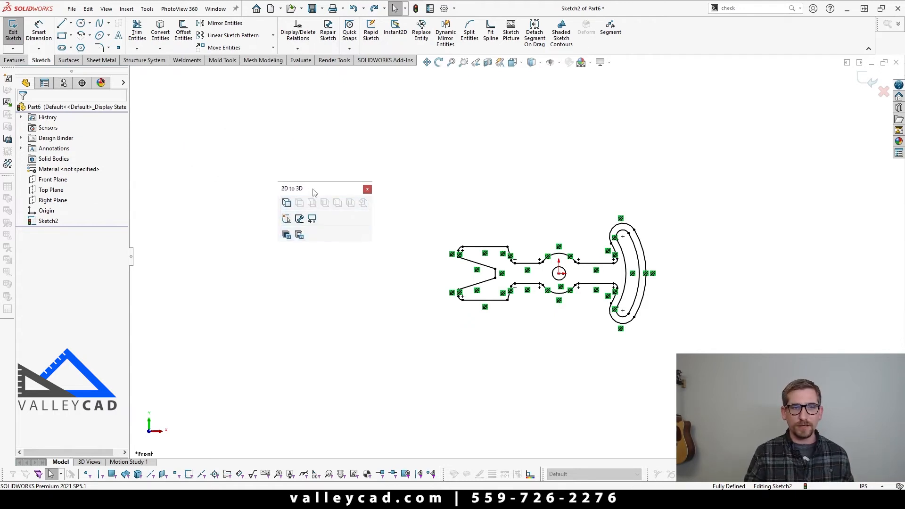
pyautogui.moveTo(436, 189); pyautogui.dragTo(719, 369)
pyautogui.click(286, 235)
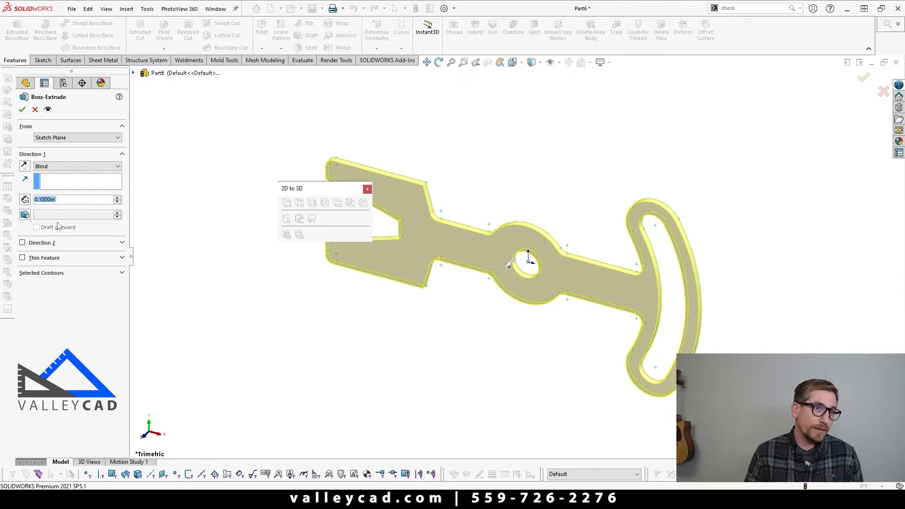
pyautogui.write('2')
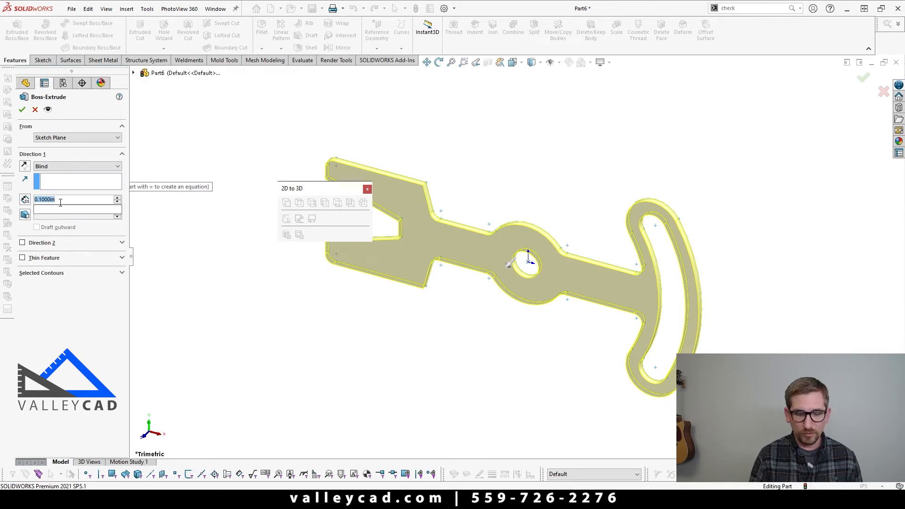
pyautogui.press('Return')
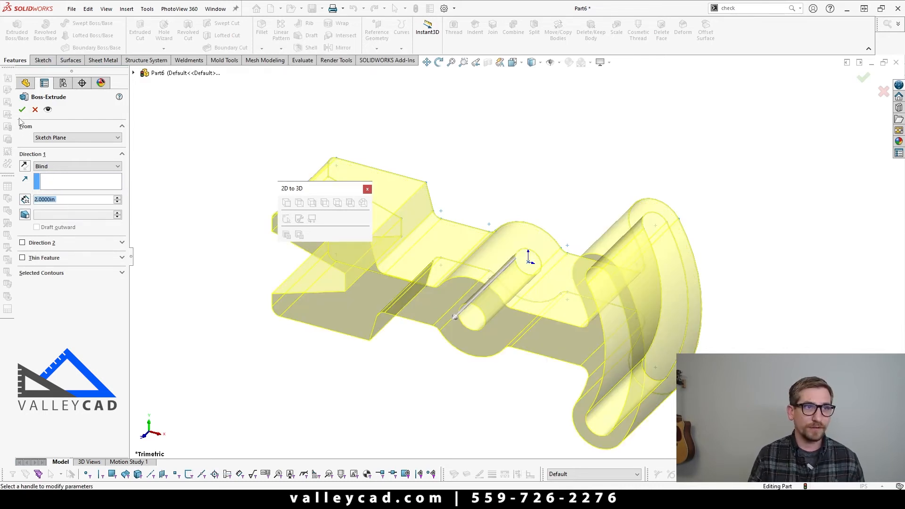
pyautogui.press('Return')
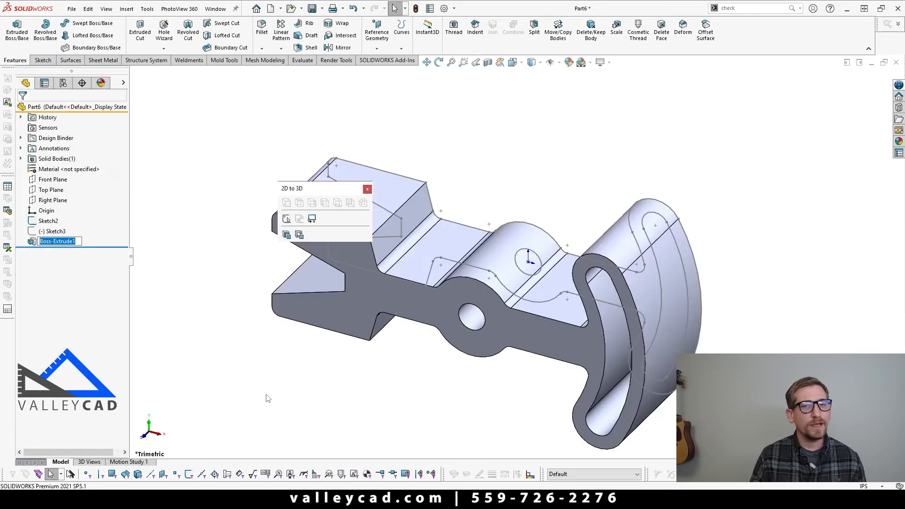
# - Move the 2D to 3D toolbar clear of the model, compare Sketch2 with Sketch3, and open Sketch3 for inspection before exiting it
pyautogui.moveTo(327, 188); pyautogui.dragTo(264, 111)
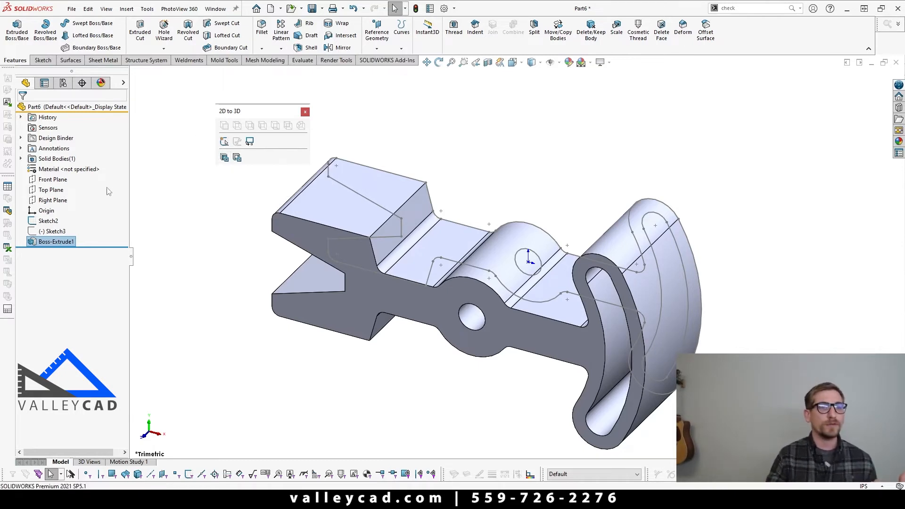
pyautogui.click(49, 222)
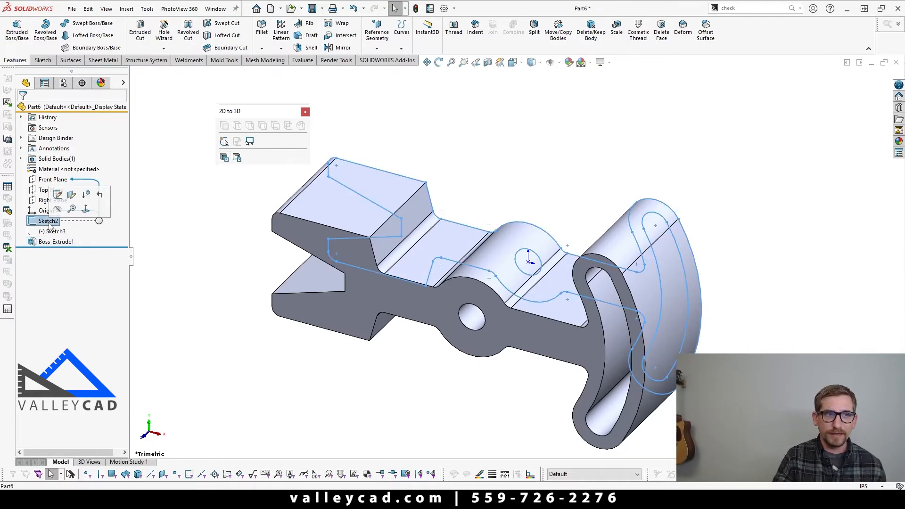
pyautogui.click(48, 232)
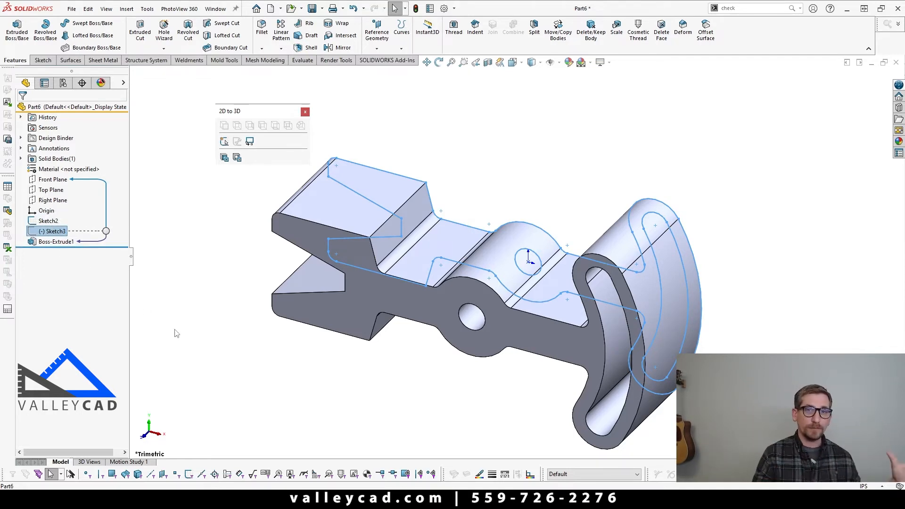
pyautogui.rightClick(54, 232)
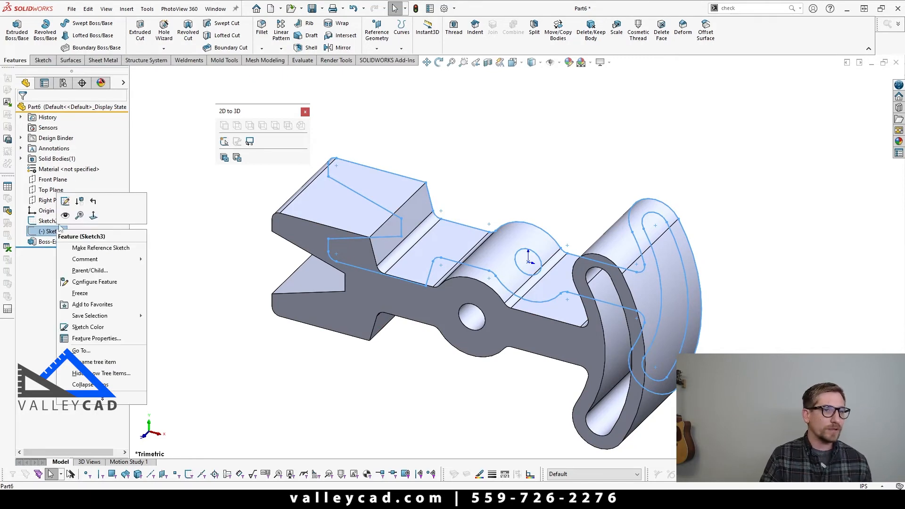
pyautogui.click(66, 208)
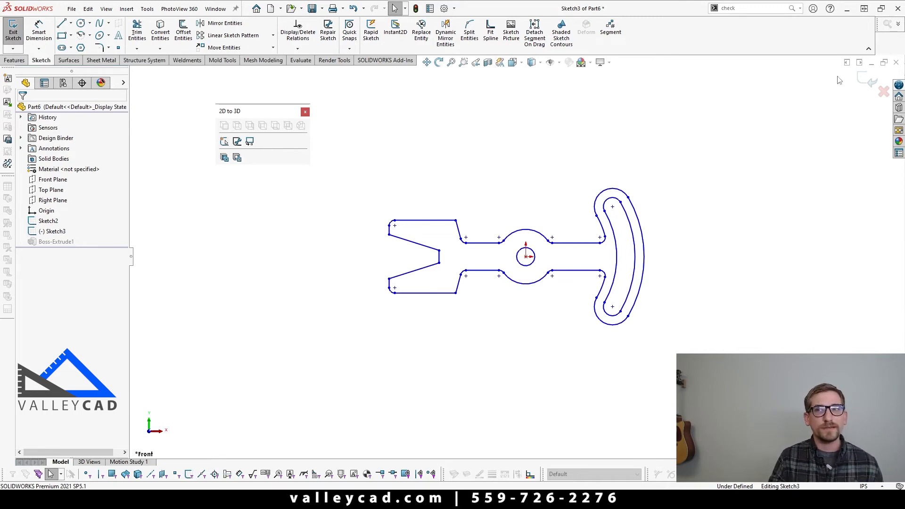
pyautogui.click(867, 79)
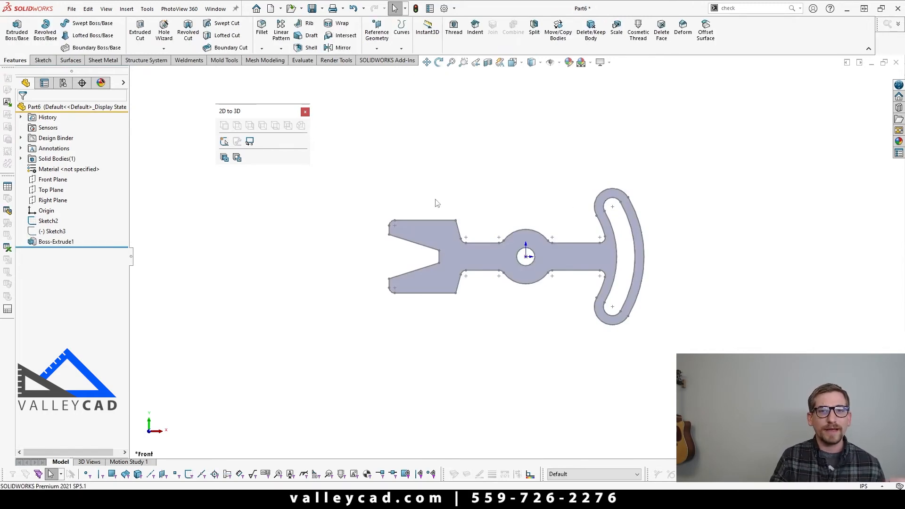
pyautogui.click(44, 221)
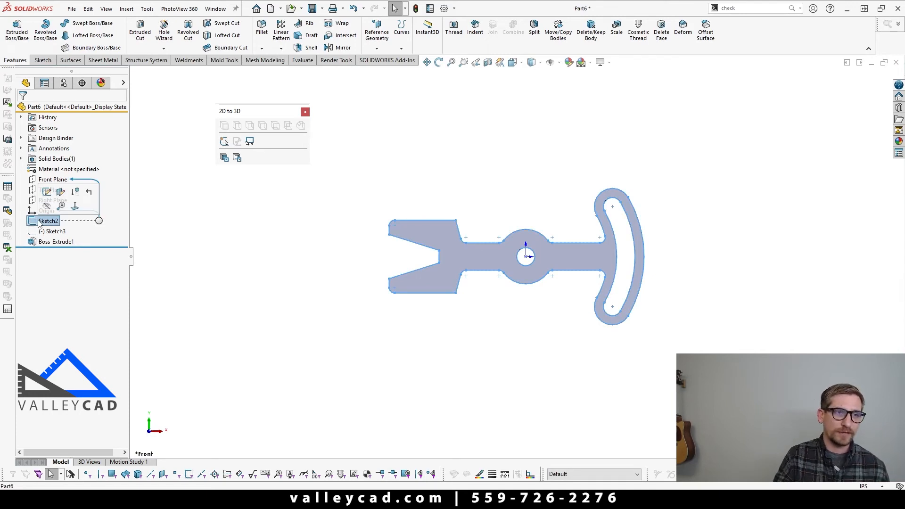
pyautogui.click(239, 257)
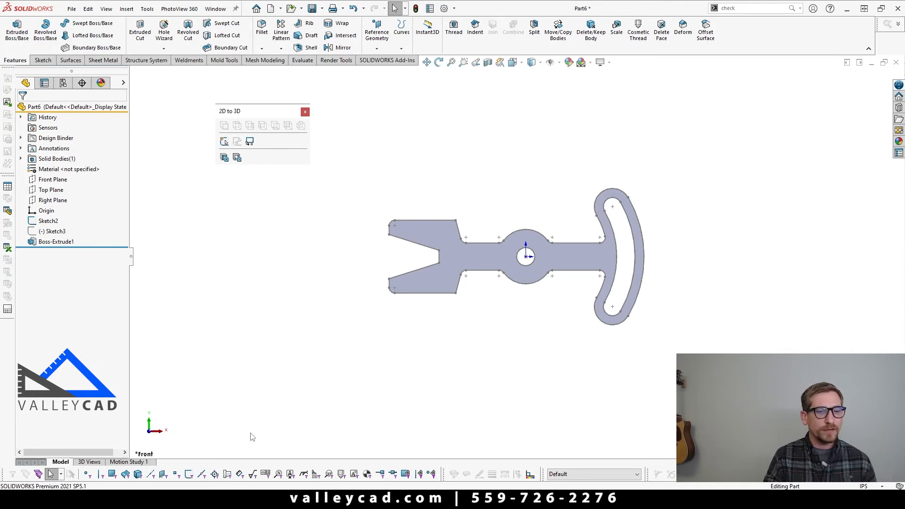
# - Switch to DraftSight and bring up the NONAME_15.dxf drawing with the tapered side view above the profile
pyautogui.moveTo(189, 500)
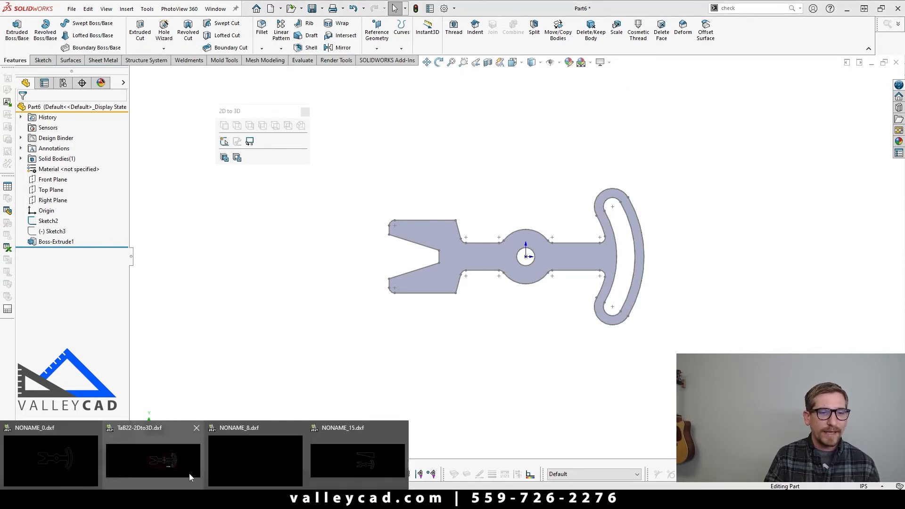
pyautogui.click(179, 470)
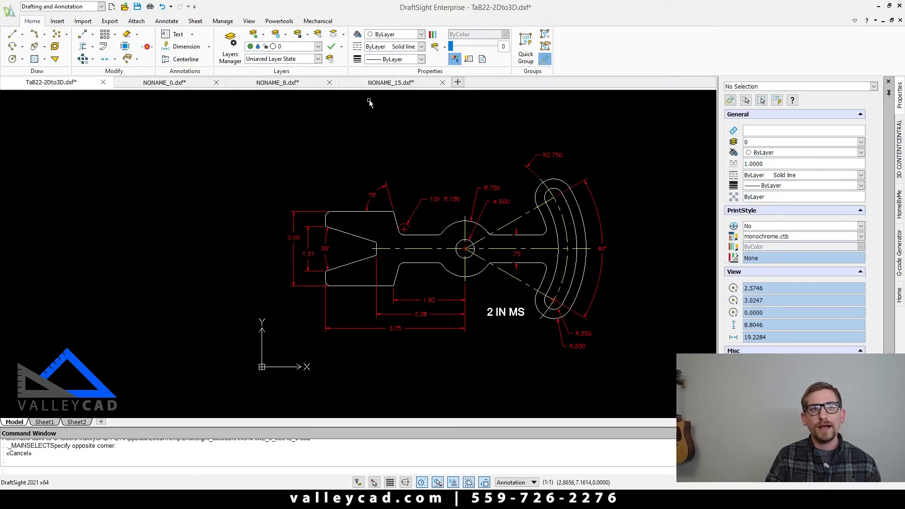
pyautogui.click(380, 83)
pyautogui.scroll(1, 586, 319)
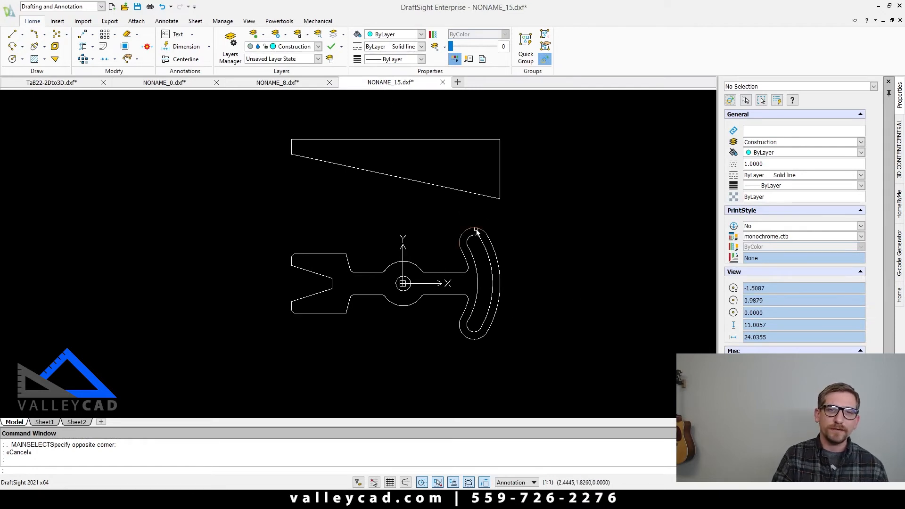
pyautogui.scroll(-1, 510, 238)
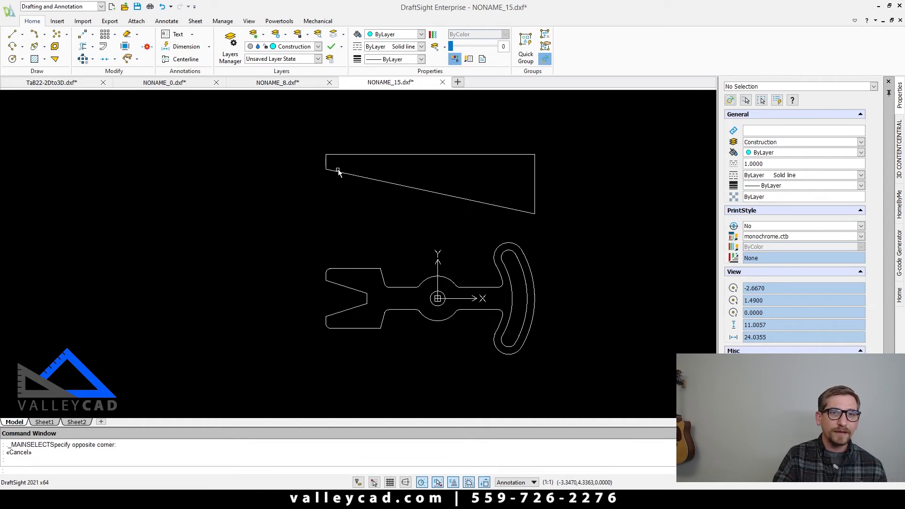
# - Add a vertical linear dimension to the short edge at the narrow end of the tapered side view
pyautogui.scroll(3, 349, 239)
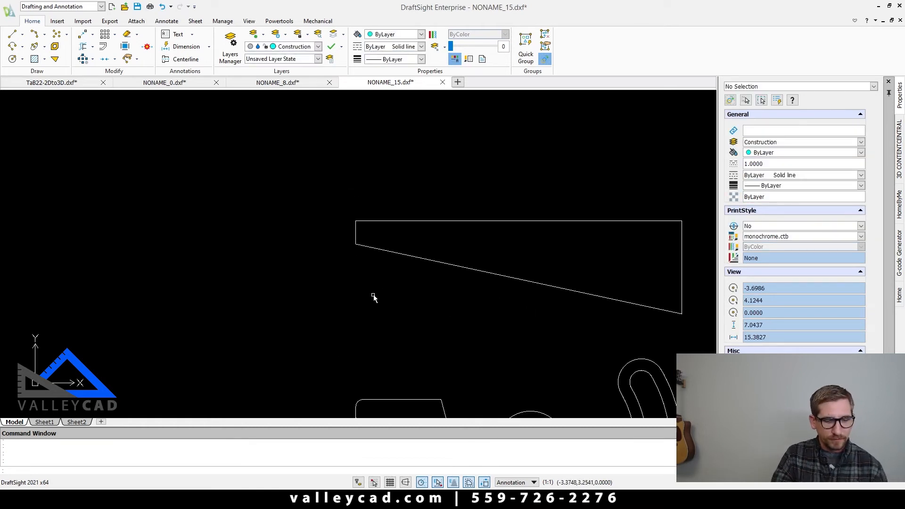
pyautogui.write('i')
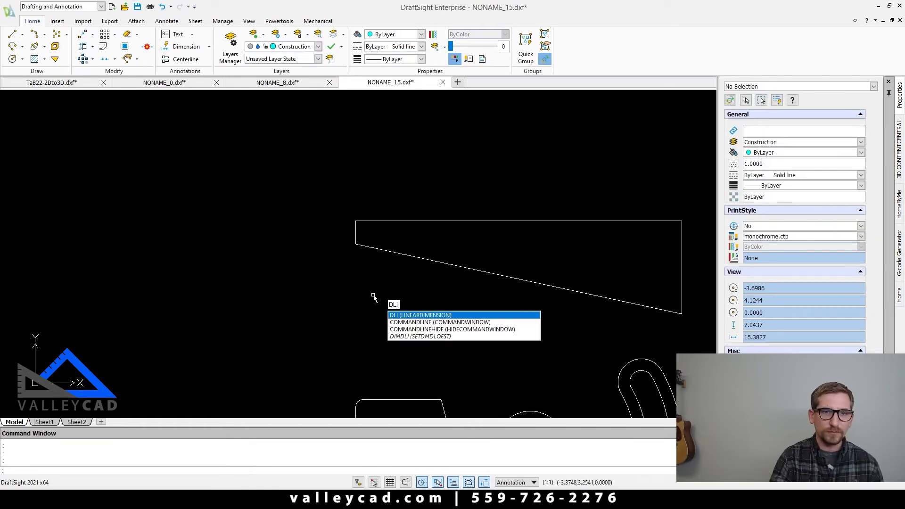
pyautogui.press('Return')
pyautogui.click(355, 244)
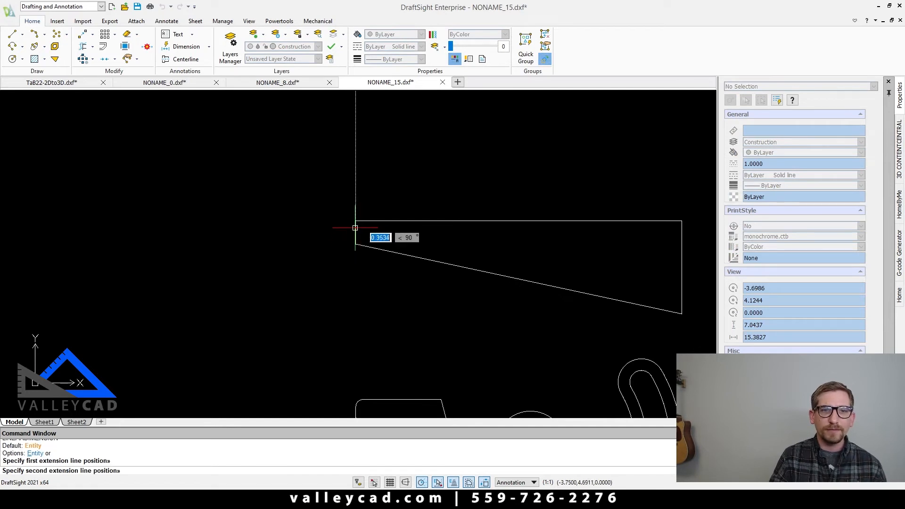
pyautogui.click(356, 221)
pyautogui.click(324, 231)
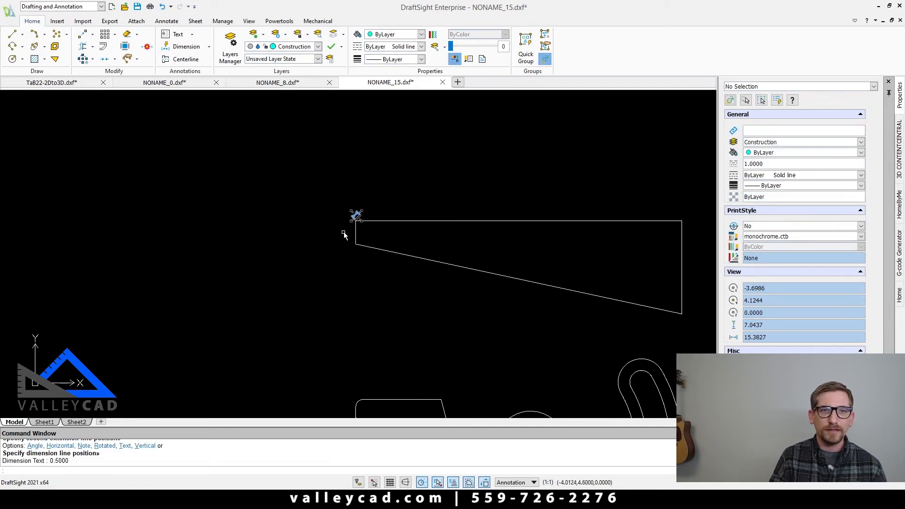
# - Turn the hidden Construction layer back on so the dimension and projection lines are displayed
pyautogui.click(318, 46)
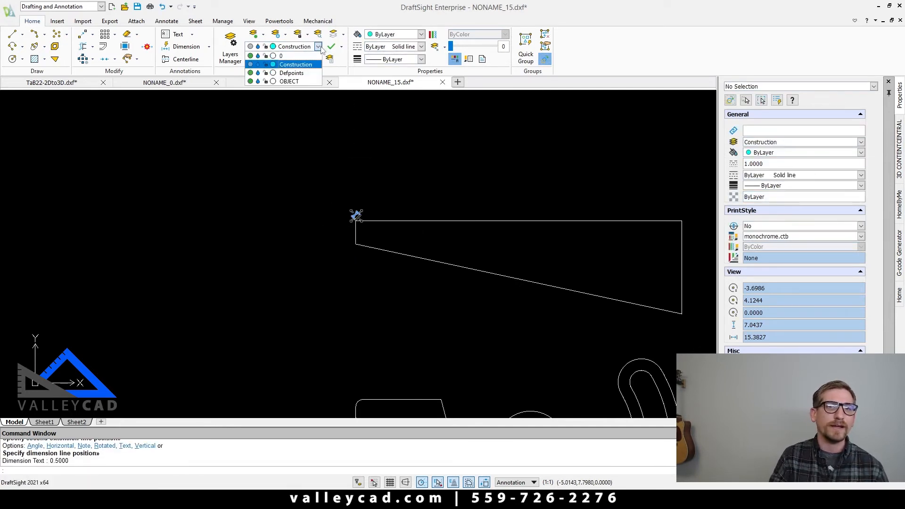
pyautogui.click(250, 64)
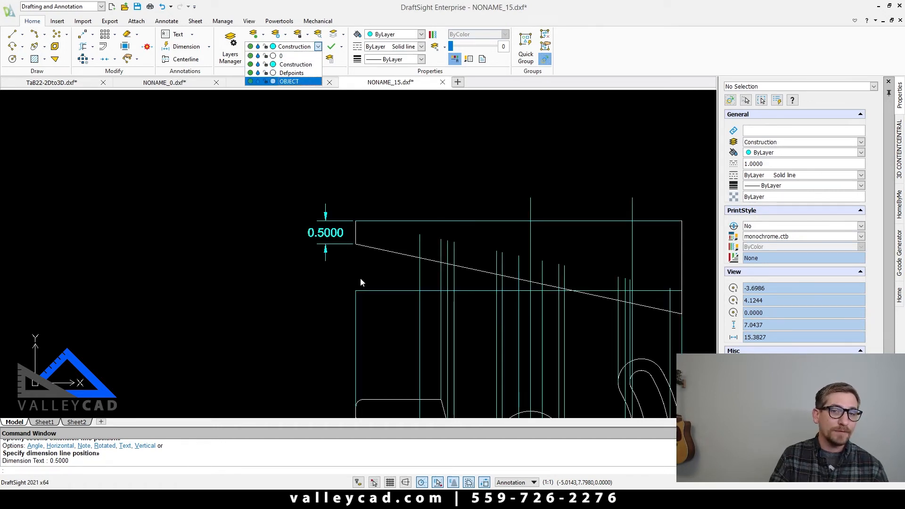
pyautogui.click(316, 327)
pyautogui.press('Escape')
# - Add a vertical linear dimension to the long edge at the wide end of the tapered side view
pyautogui.scroll(-2, 352, 283)
pyautogui.moveTo(353, 283); pyautogui.dragTo(291, 218, button='middle')
pyautogui.scroll(1, 545, 242)
pyautogui.press('Return')
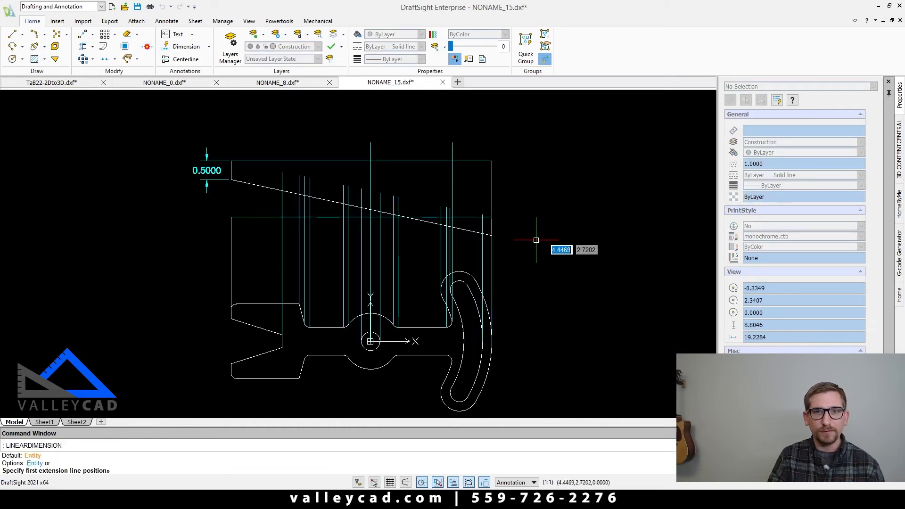
pyautogui.click(492, 161)
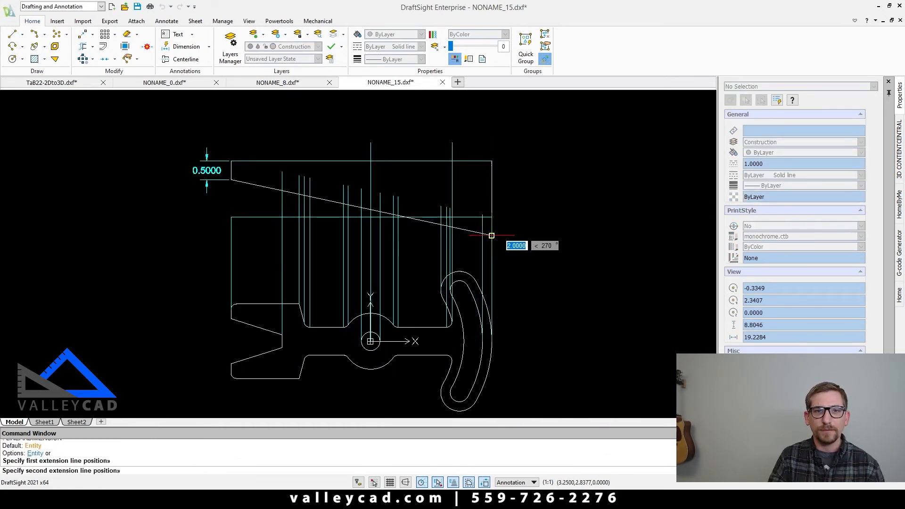
pyautogui.click(492, 235)
pyautogui.click(535, 230)
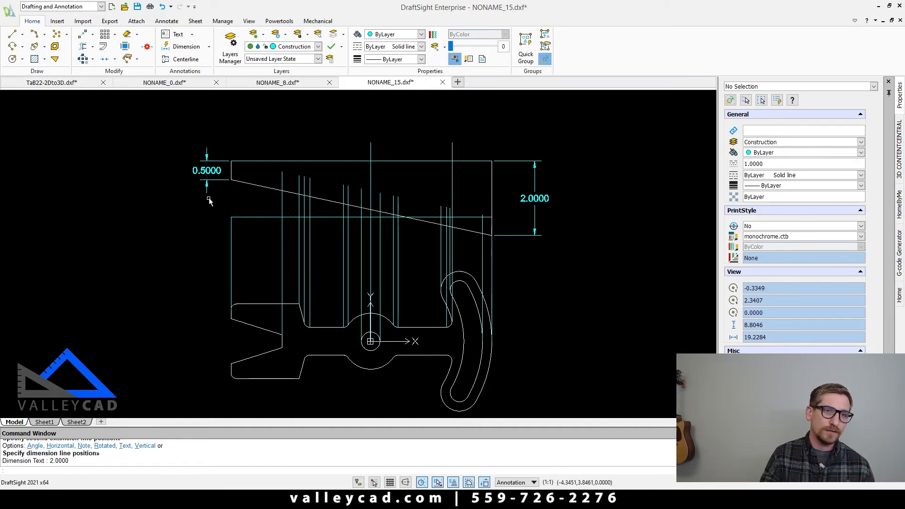
# - Turn off the Construction layer to leave only the object outlines, and clear any selection
pyautogui.click(318, 46)
pyautogui.click(252, 66)
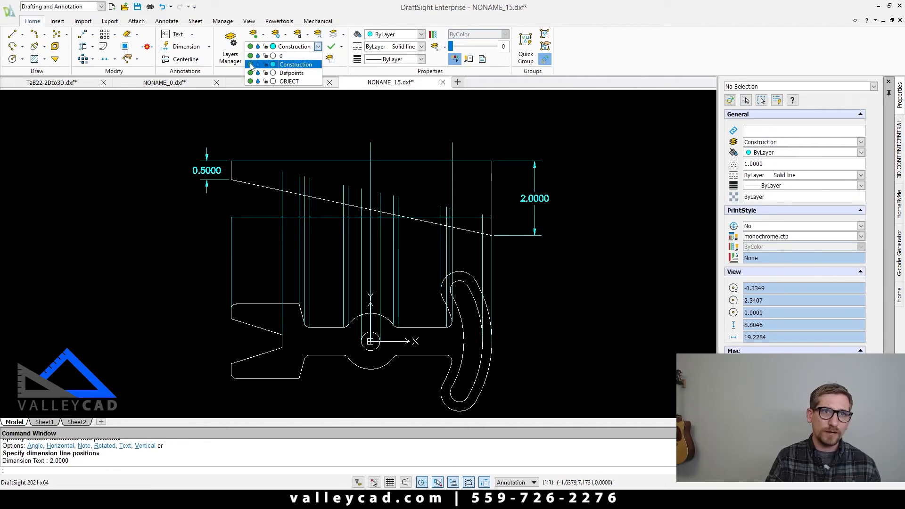
pyautogui.click(452, 265)
pyautogui.click(580, 299)
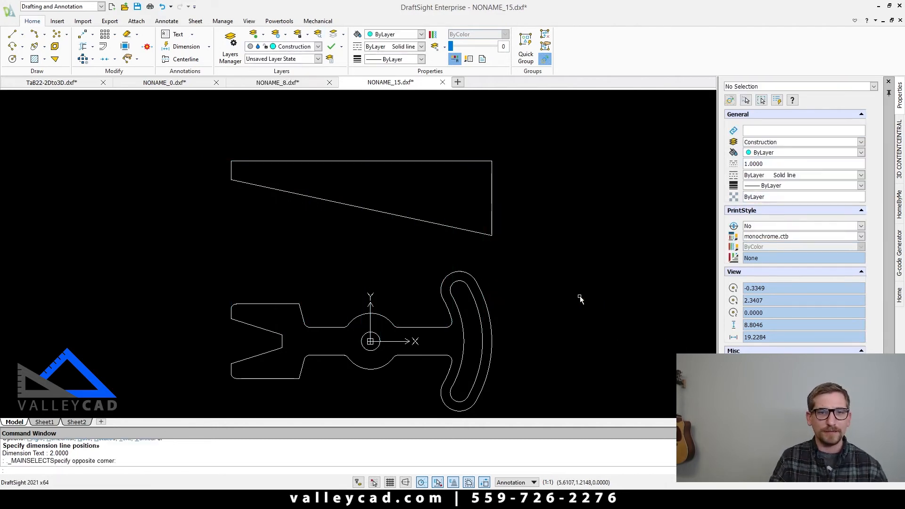
pyautogui.press('Escape')
pyautogui.press('Escape')
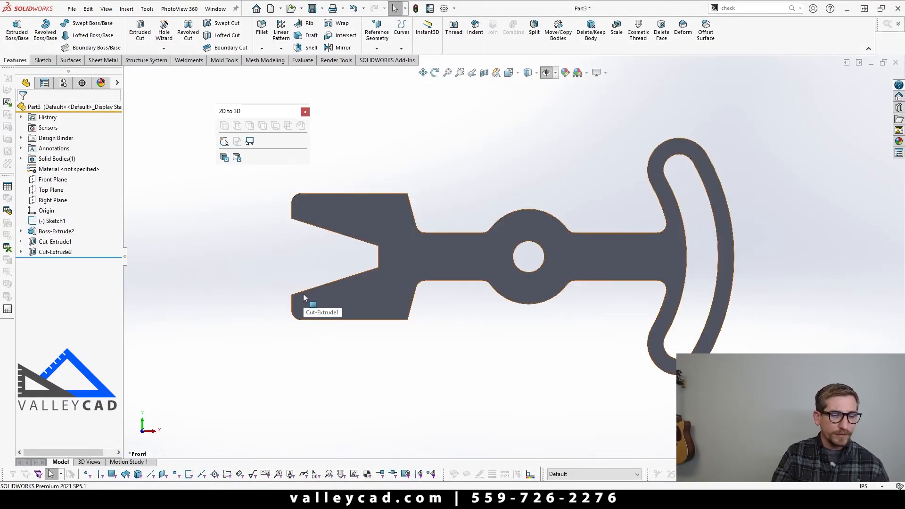
# - Switch to Part6 in SOLIDWORKS and start a new sketch on the Top Plane
pyautogui.hotkey('ctrl', 'Tab')
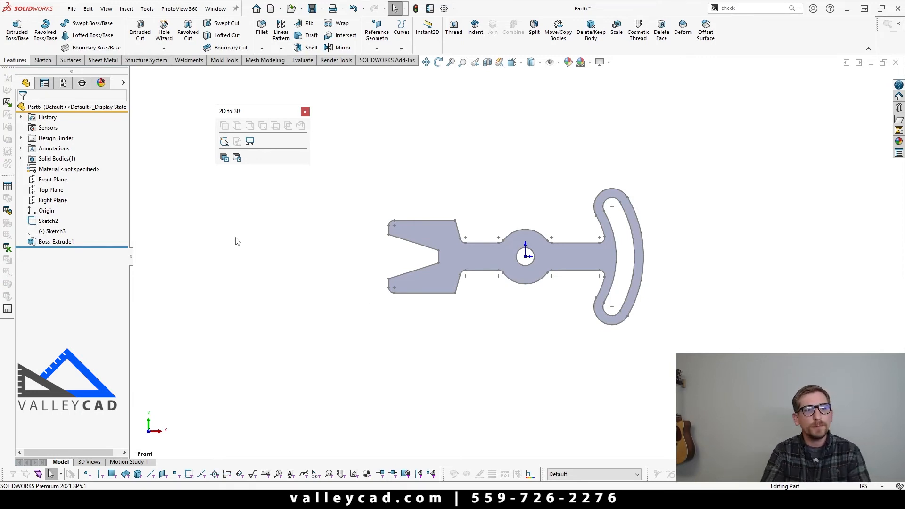
pyautogui.click(60, 191)
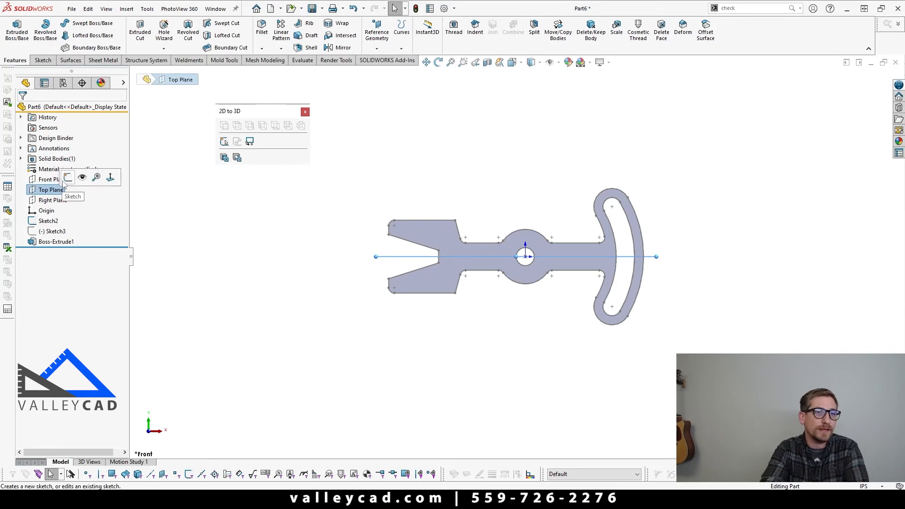
pyautogui.click(68, 178)
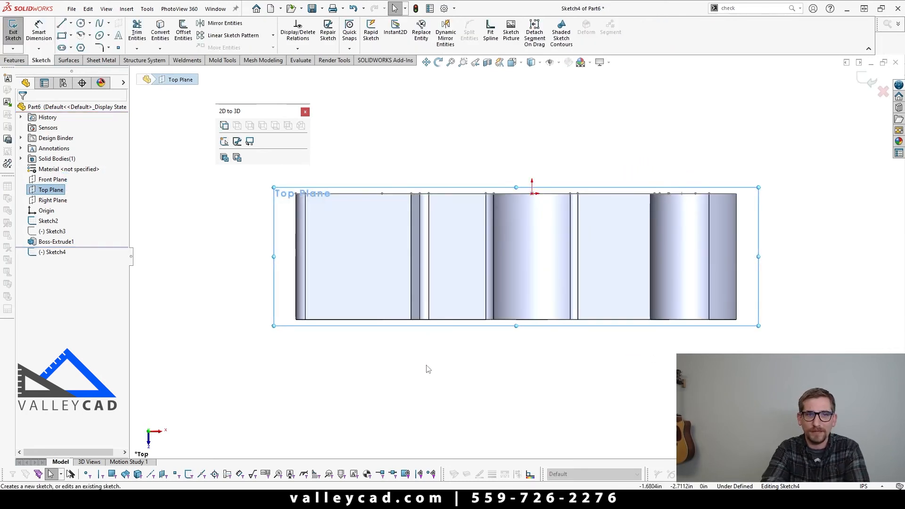
pyautogui.click(428, 370)
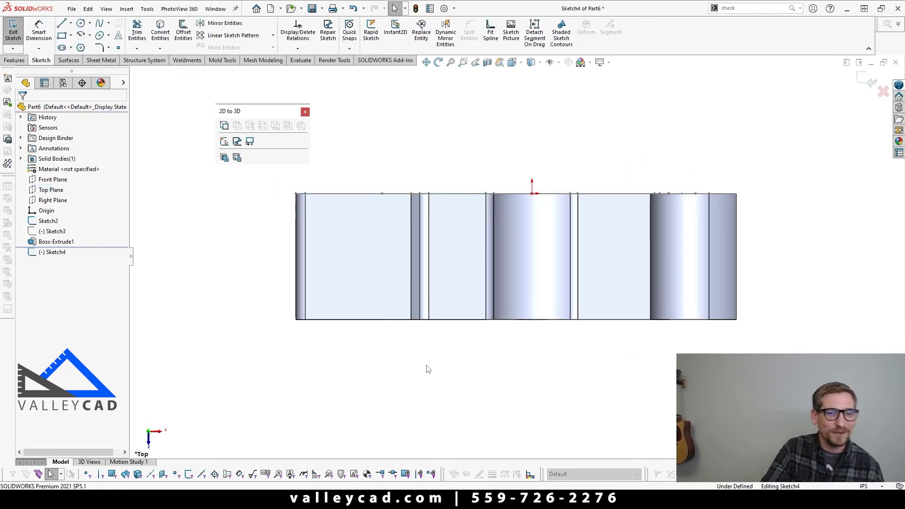
# - Switch to NONAME_15.dxf in DraftSight and copy the four lines of the tapered side view
pyautogui.moveTo(207, 500)
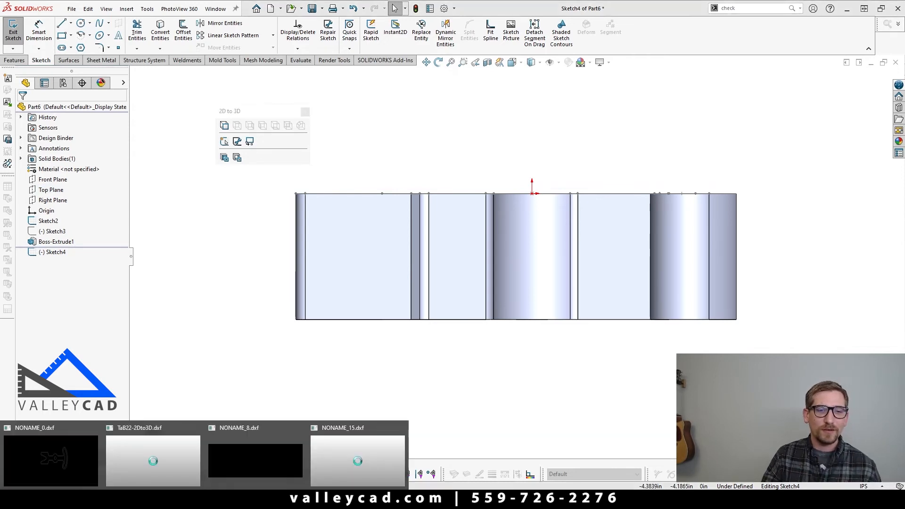
pyautogui.click(333, 467)
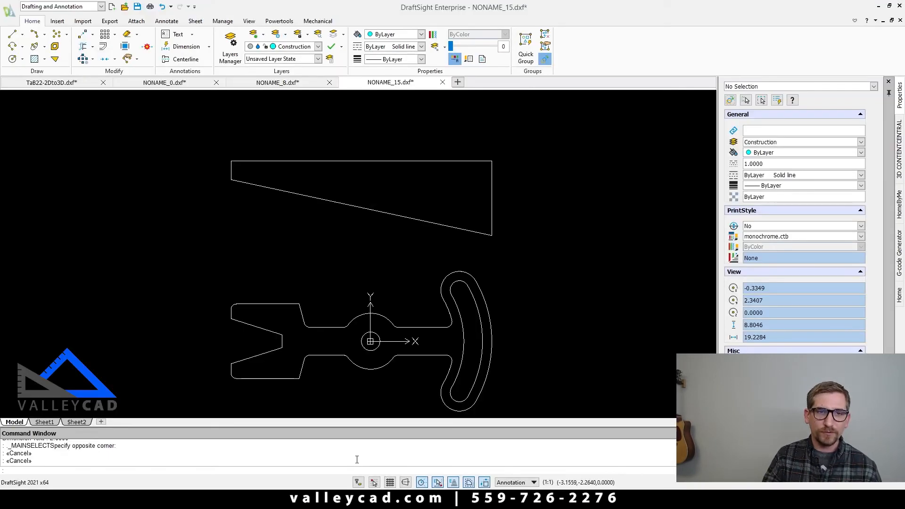
pyautogui.click(213, 136)
pyautogui.click(519, 228)
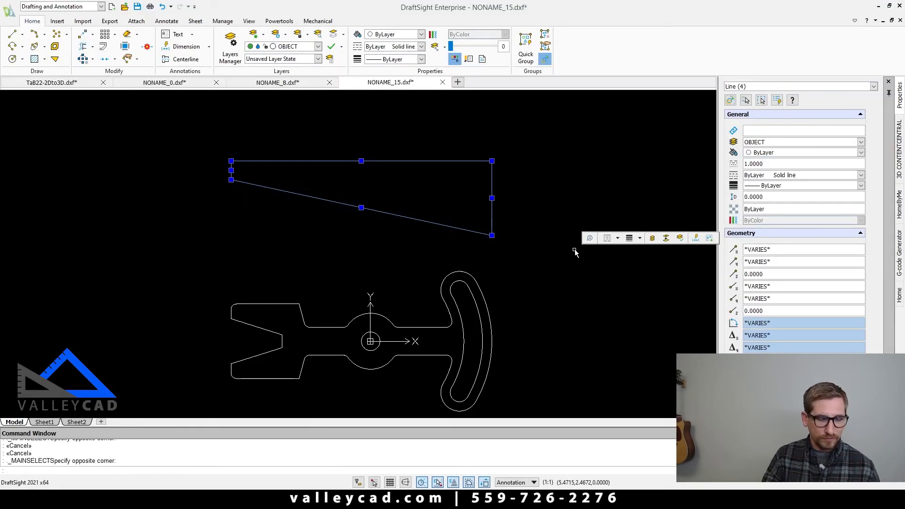
pyautogui.hotkey('ctrl', 'c')
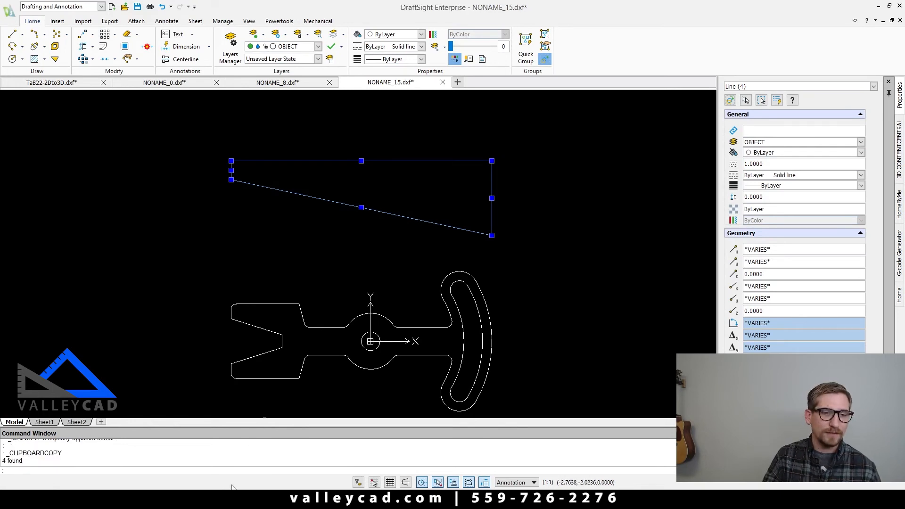
# - Return to SOLIDWORKS and paste the copied side view into the open Top Plane sketch
pyautogui.click(261, 461)
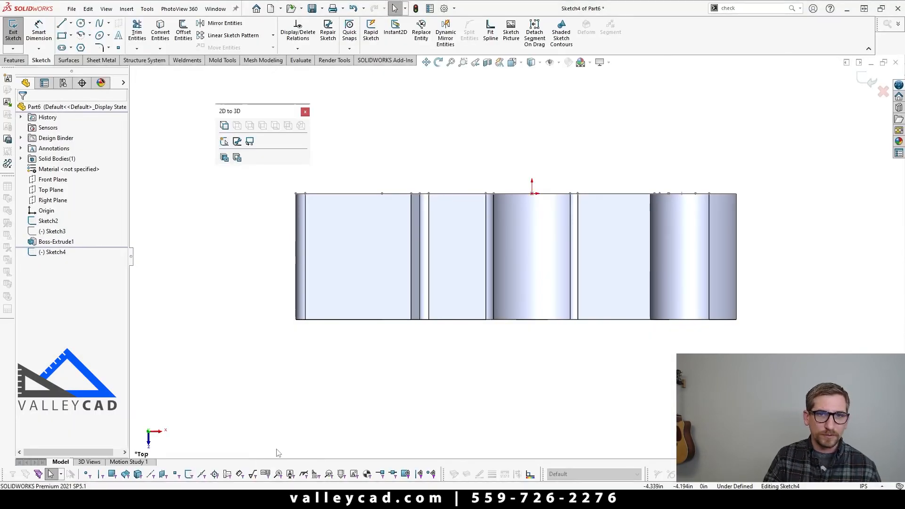
pyautogui.scroll(3, 324, 224)
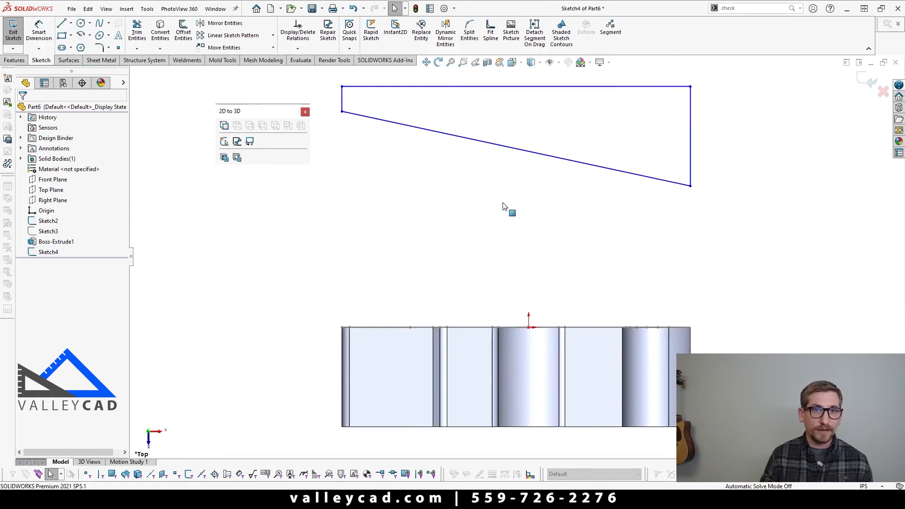
pyautogui.press('f')
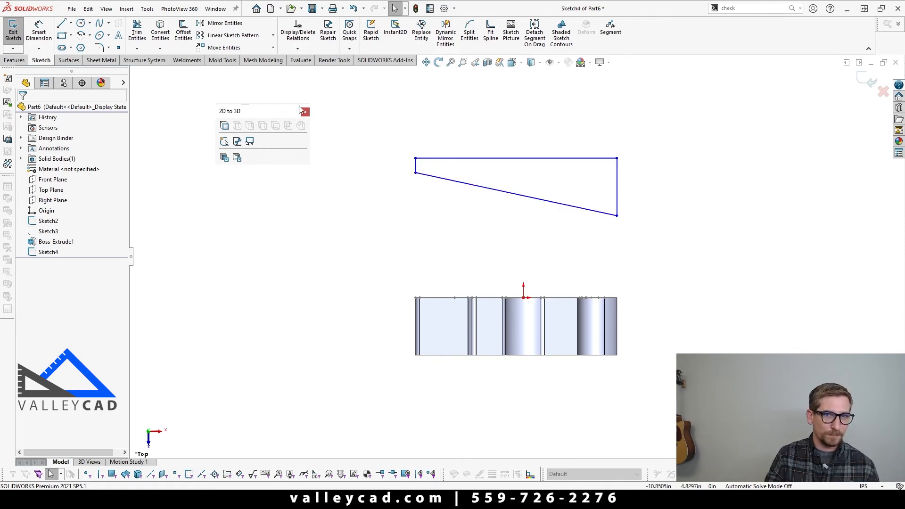
# - Align the side view's upper corner at its narrow end with the matching corner of the extruded body using Align Sketch
pyautogui.click(250, 143)
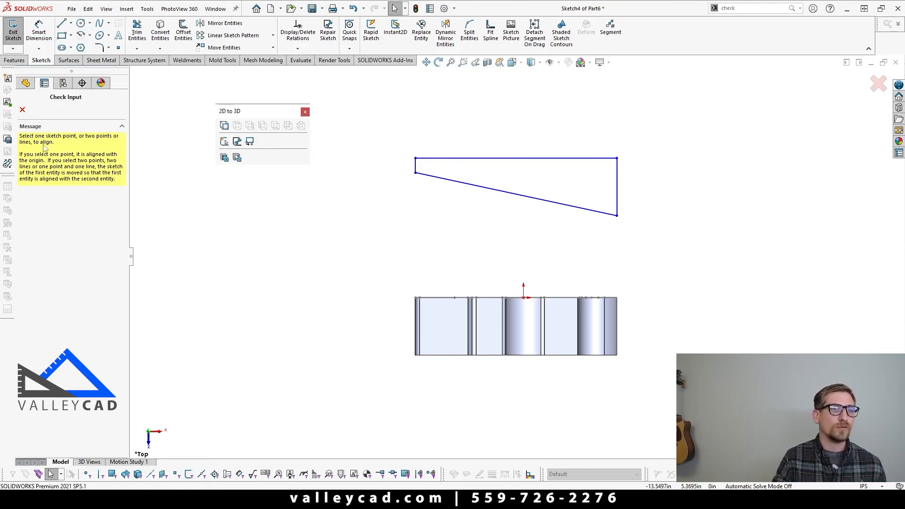
pyautogui.click(416, 158)
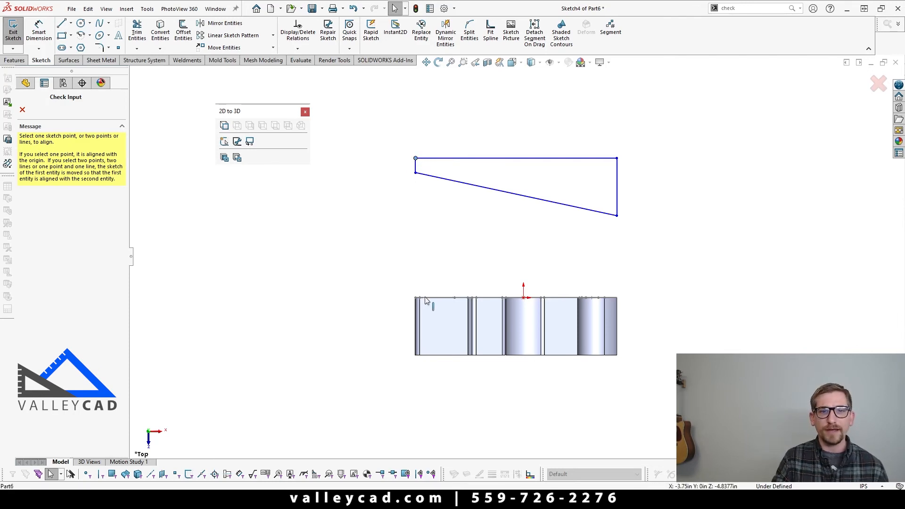
pyautogui.scroll(-5, 427, 302)
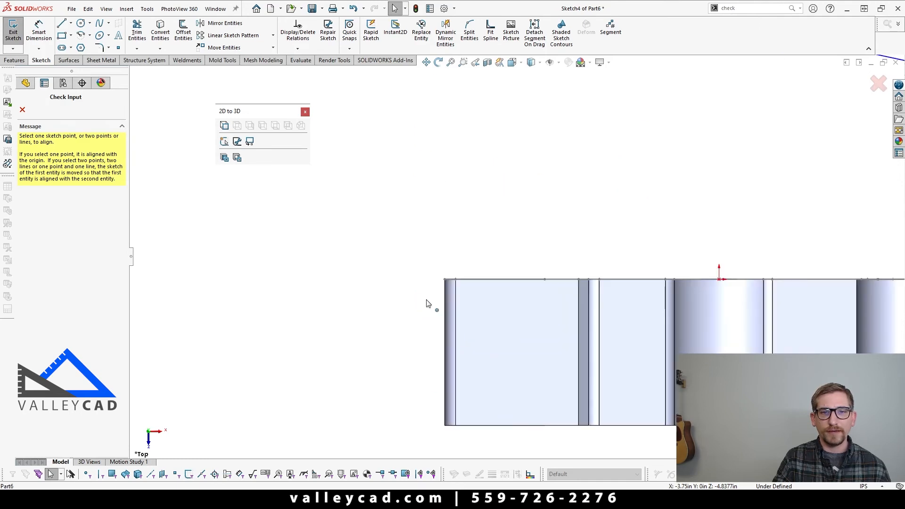
pyautogui.click(444, 279)
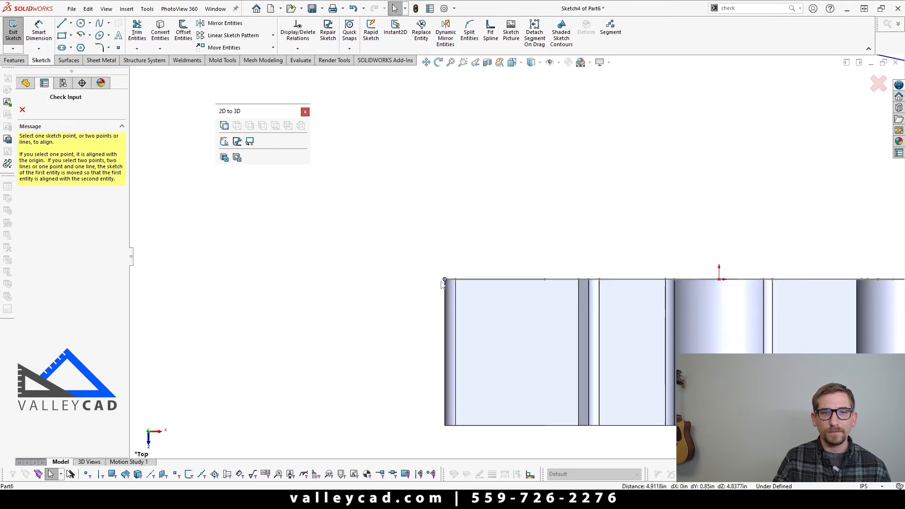
pyautogui.click(251, 143)
pyautogui.scroll(4, 409, 356)
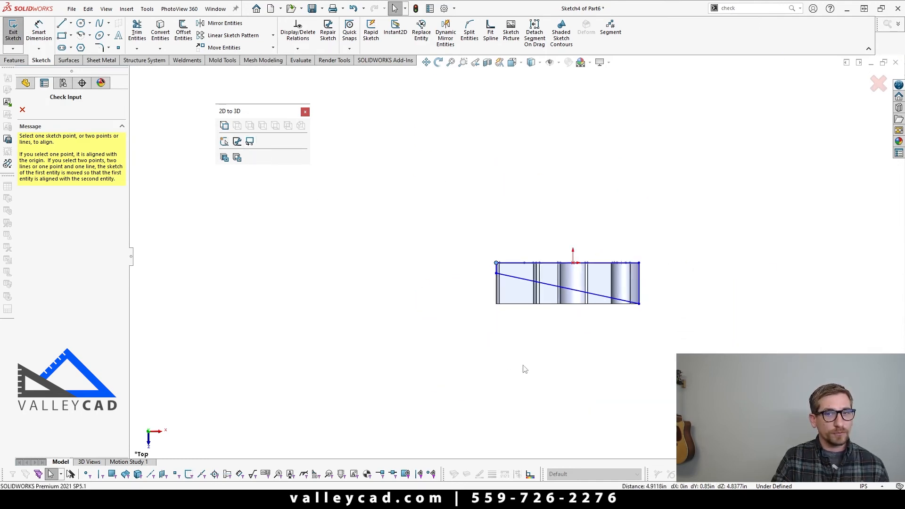
pyautogui.scroll(-2, 569, 303)
pyautogui.scroll(2, 505, 236)
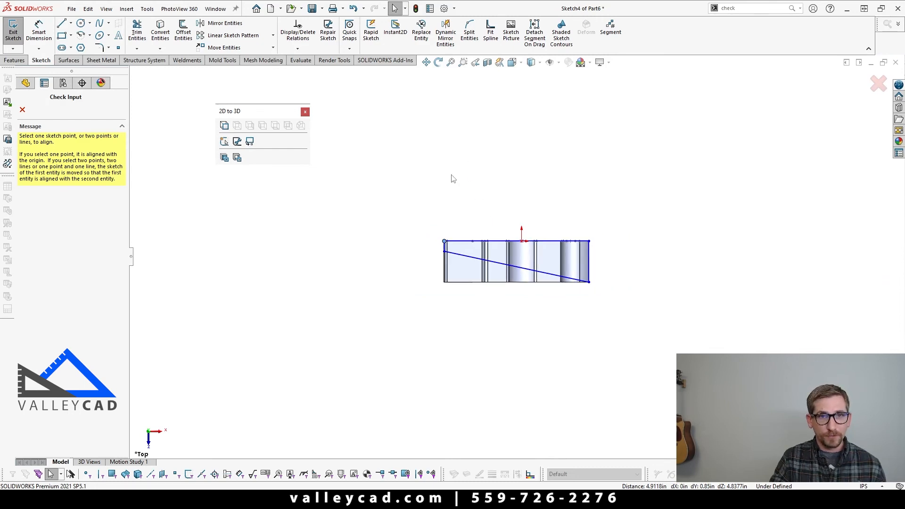
pyautogui.scroll(-3, 454, 255)
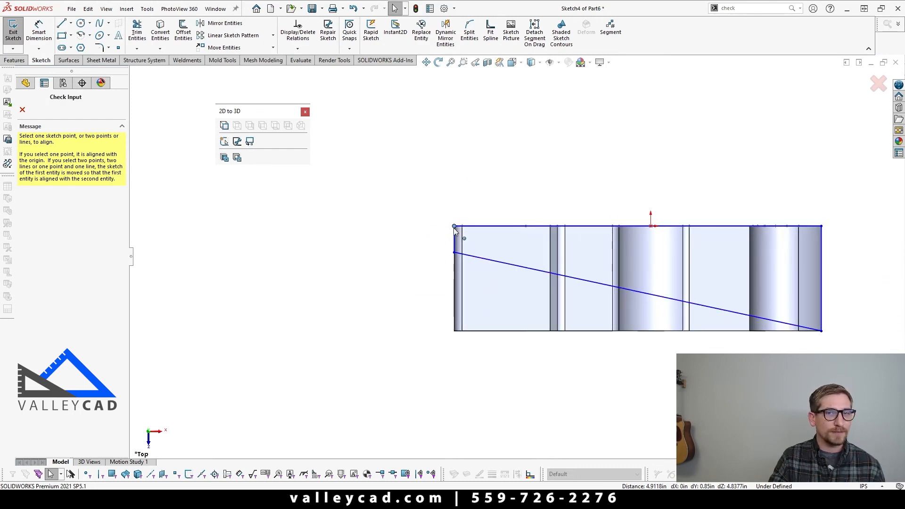
pyautogui.scroll(1, 441, 307)
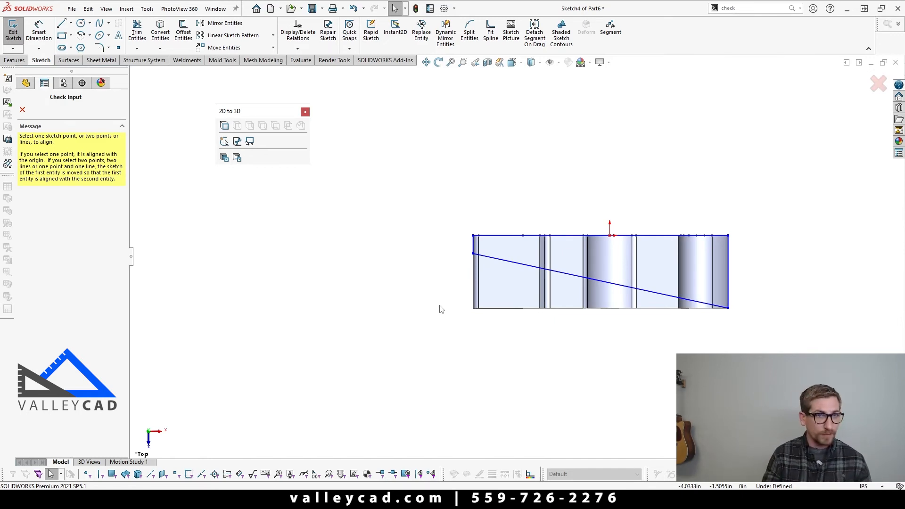
pyautogui.click(22, 110)
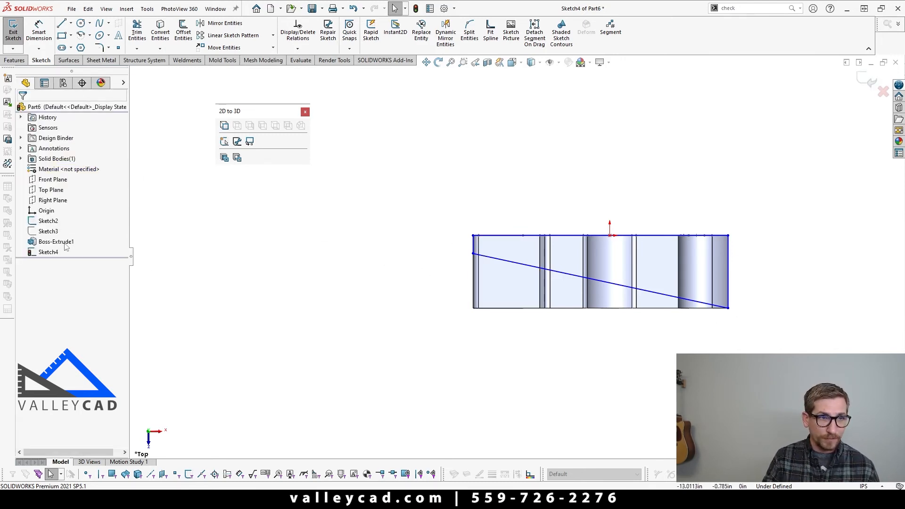
# - Apply a Fix relation to all four lines of the tapered side-view sketch
pyautogui.click(51, 252)
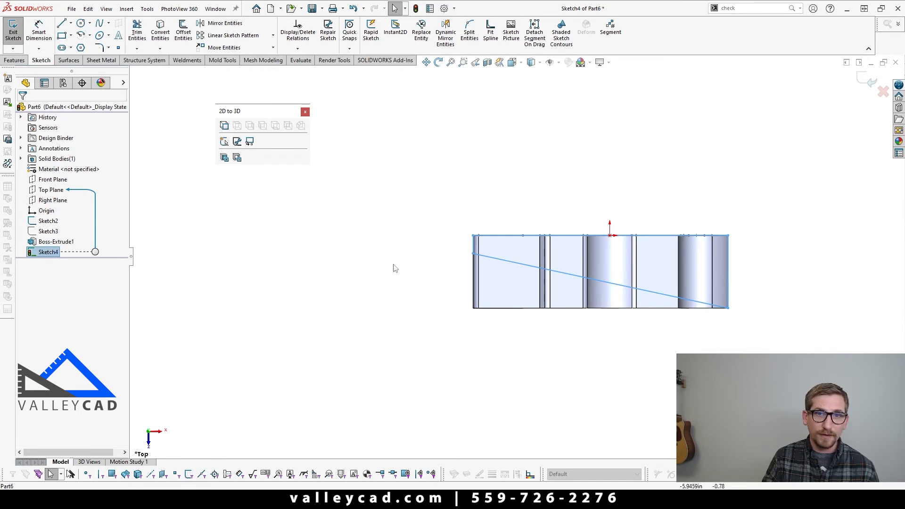
pyautogui.moveTo(418, 183); pyautogui.dragTo(856, 370)
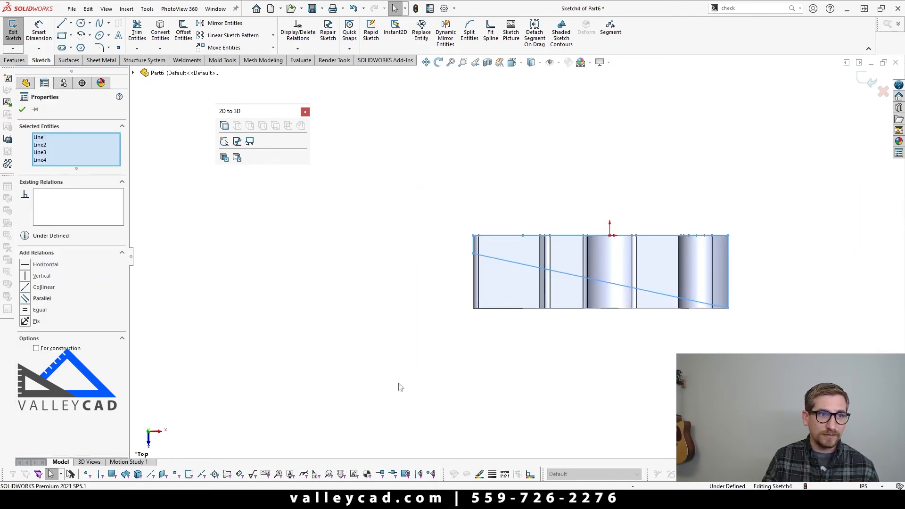
pyautogui.click(26, 322)
pyautogui.click(318, 332)
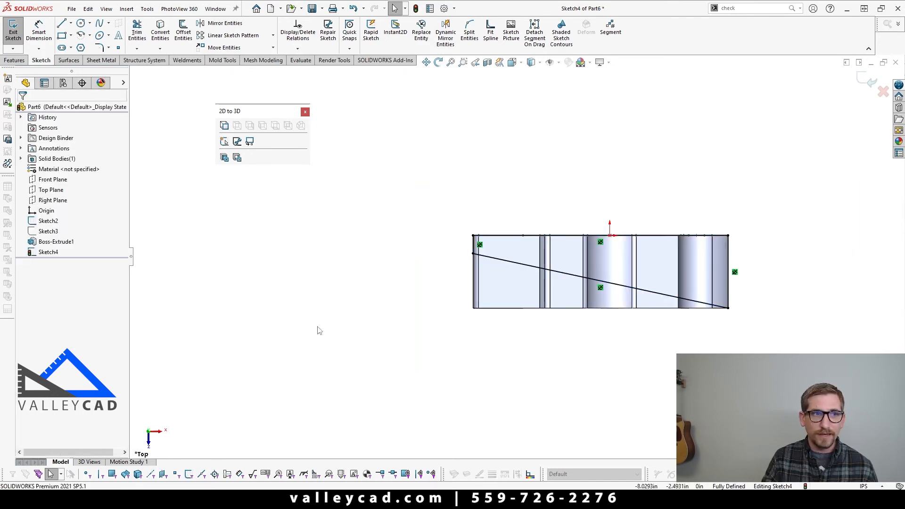
# - Cut the body with the tapered side-view sketch using Extruded Cut, set to Through All - Both with Flip side to cut enabled
pyautogui.press('z')
pyautogui.click(48, 251)
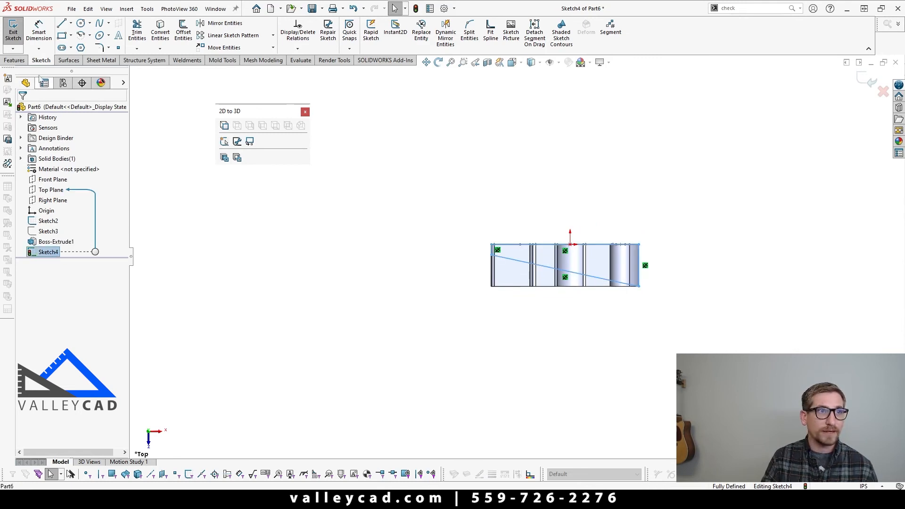
pyautogui.click(14, 60)
pyautogui.click(140, 29)
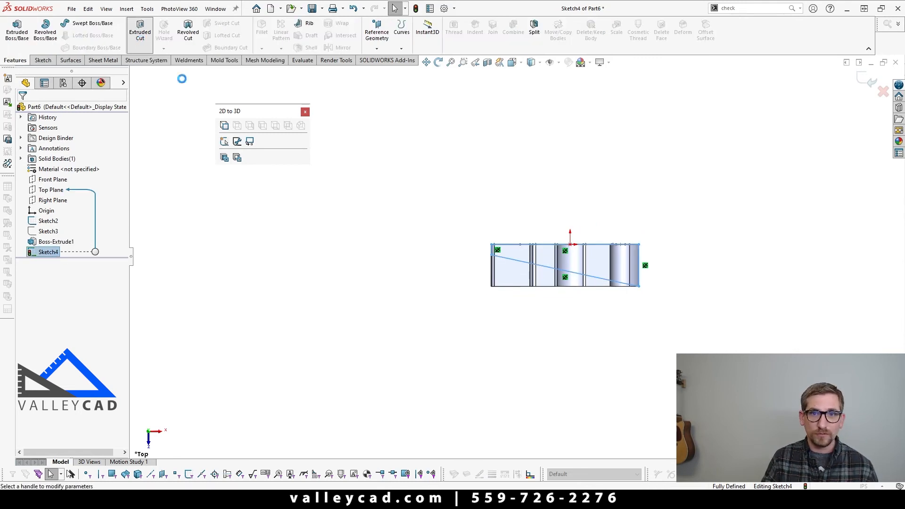
pyautogui.moveTo(460, 178); pyautogui.dragTo(436, 377, button='middle')
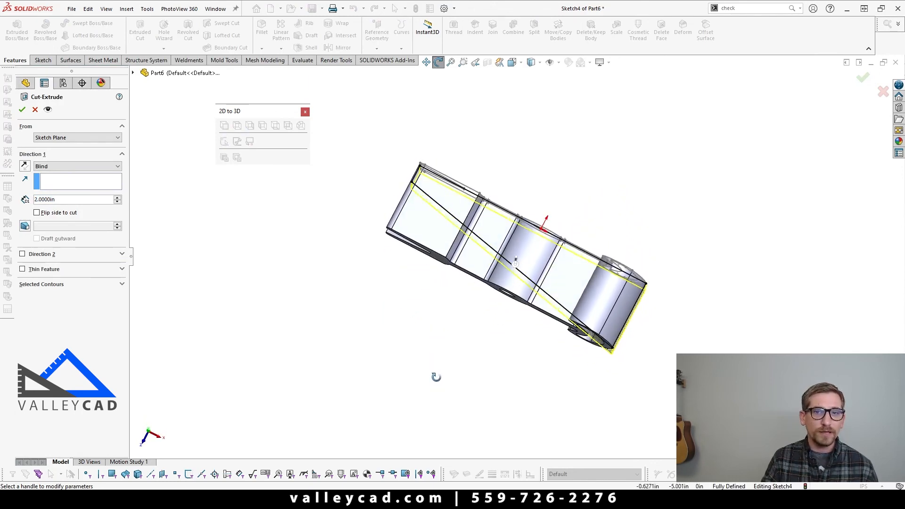
pyautogui.click(37, 213)
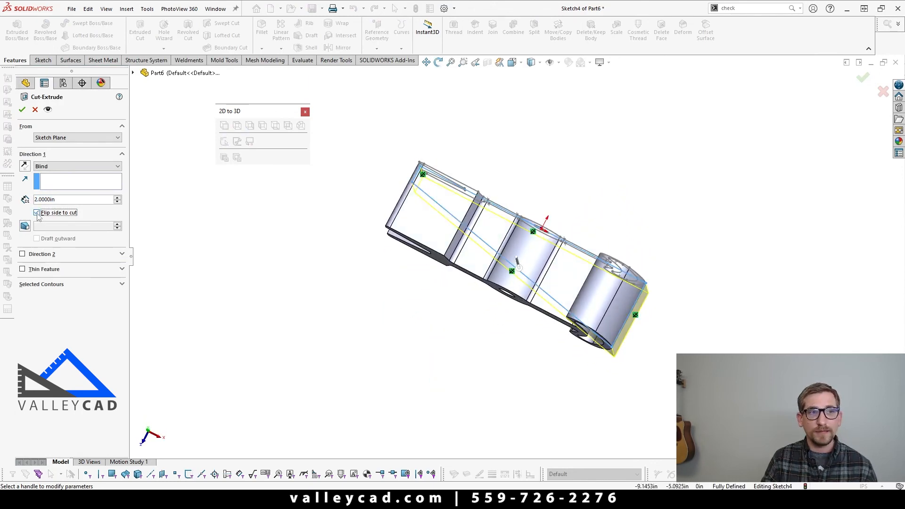
pyautogui.click(70, 166)
pyautogui.click(73, 188)
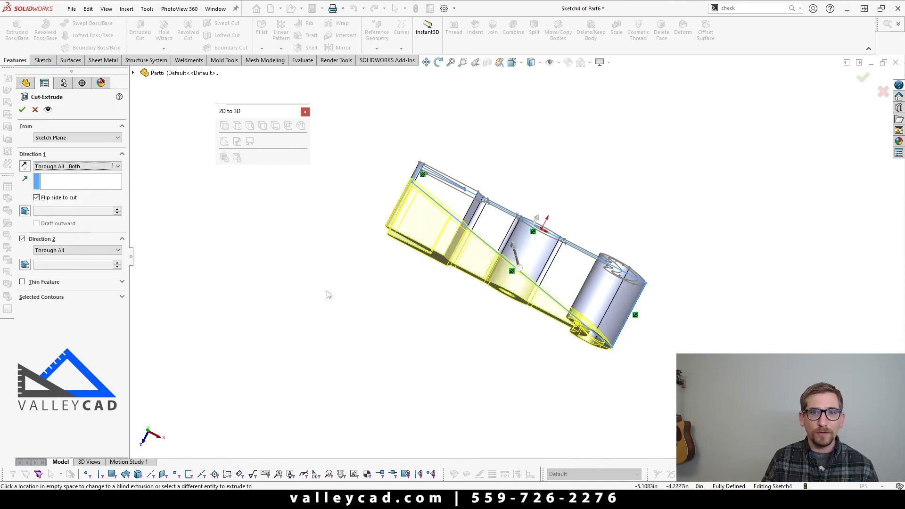
pyautogui.moveTo(390, 329); pyautogui.dragTo(452, 224, button='middle')
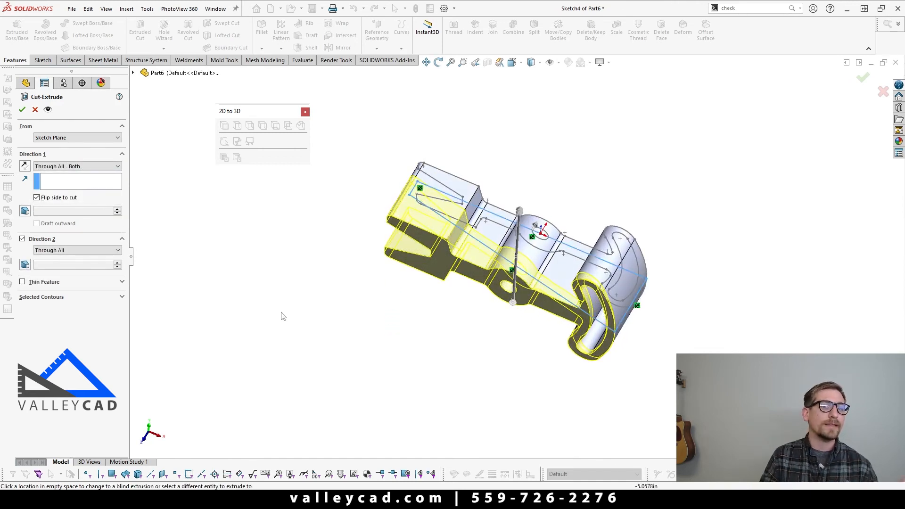
pyautogui.click(22, 110)
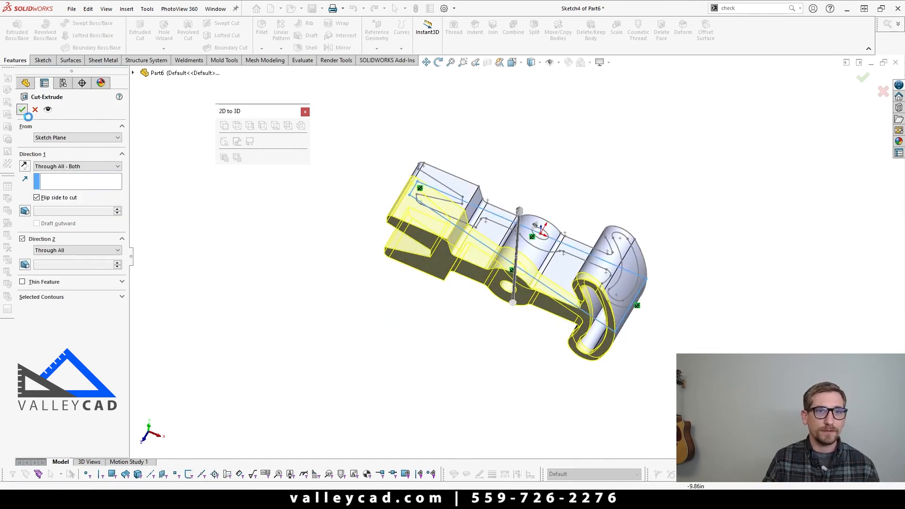
pyautogui.click(328, 338)
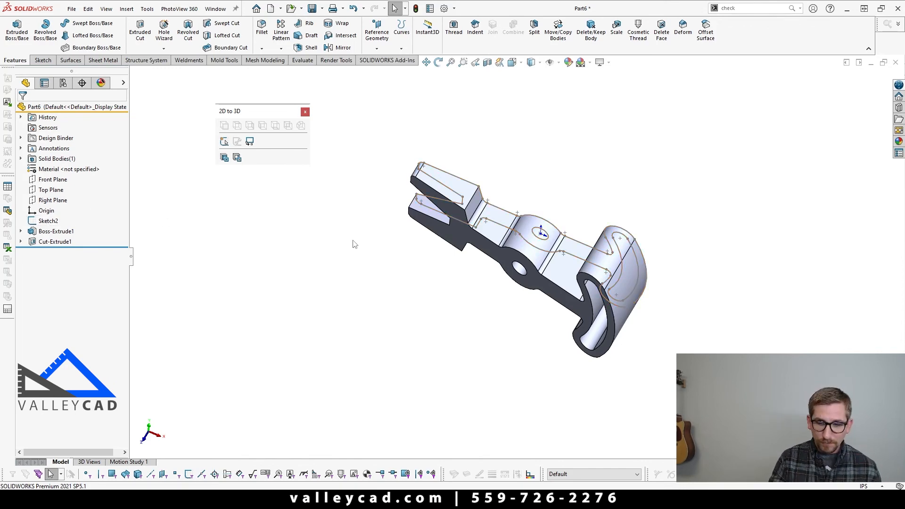
# - Examine the tapered part in the Left, Top and Isometric views
pyautogui.hotkey('ctrl', '3')
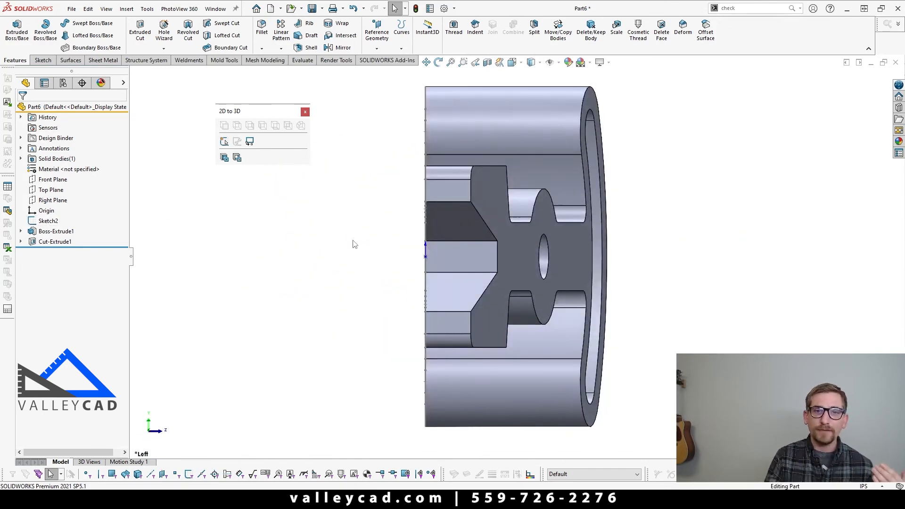
pyautogui.hotkey('ctrl', '5')
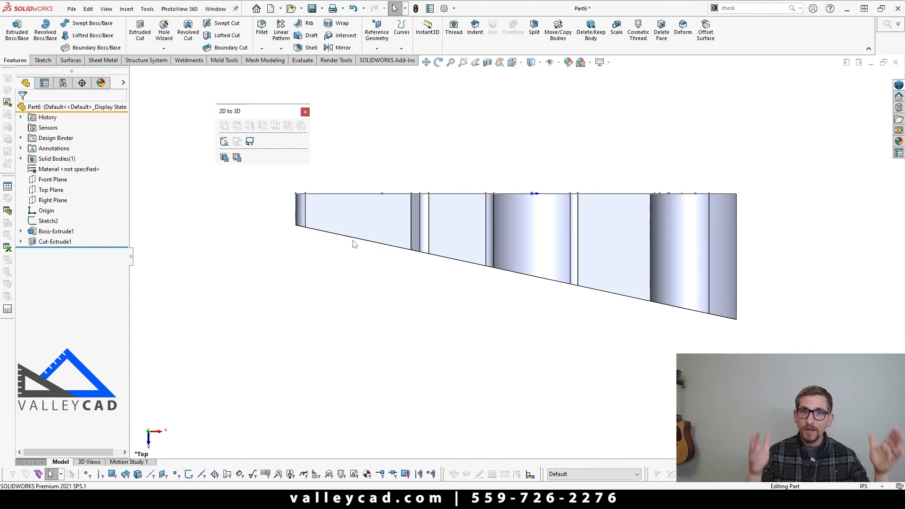
pyautogui.hotkey('ctrl', '7')
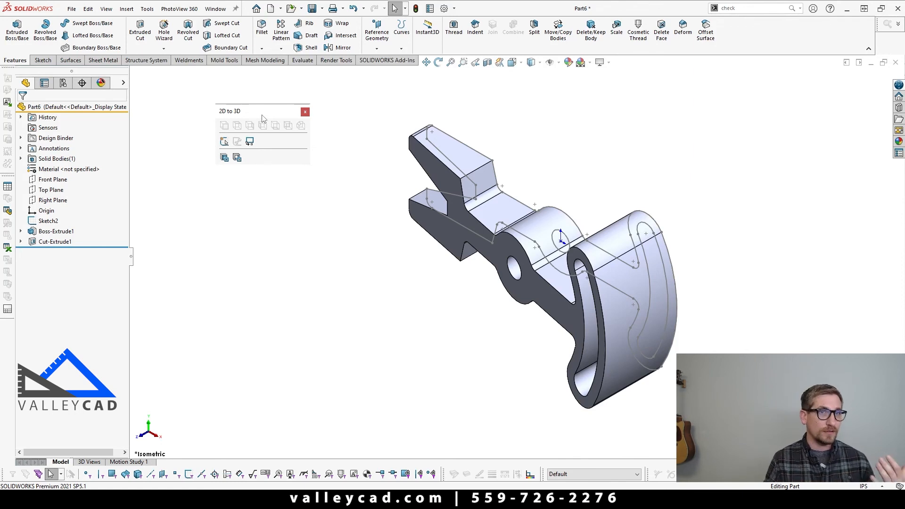
pyautogui.moveTo(261, 113); pyautogui.dragTo(228, 106)
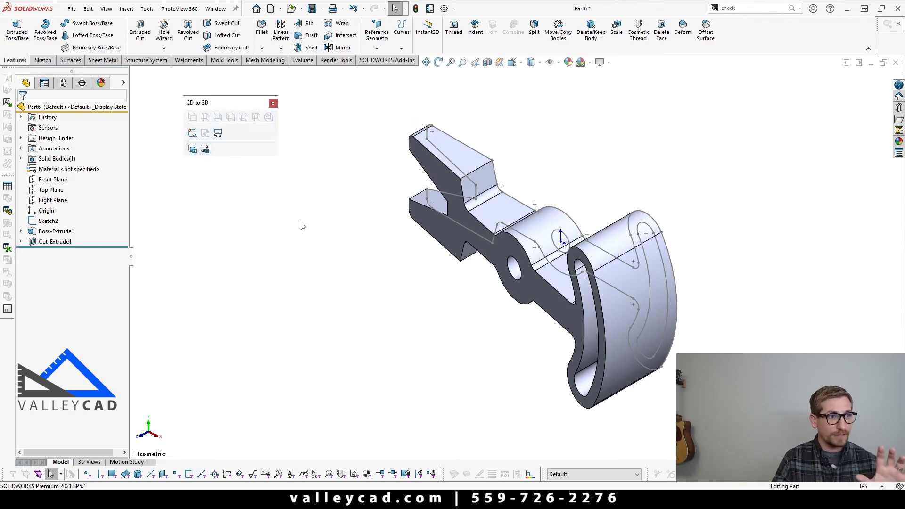